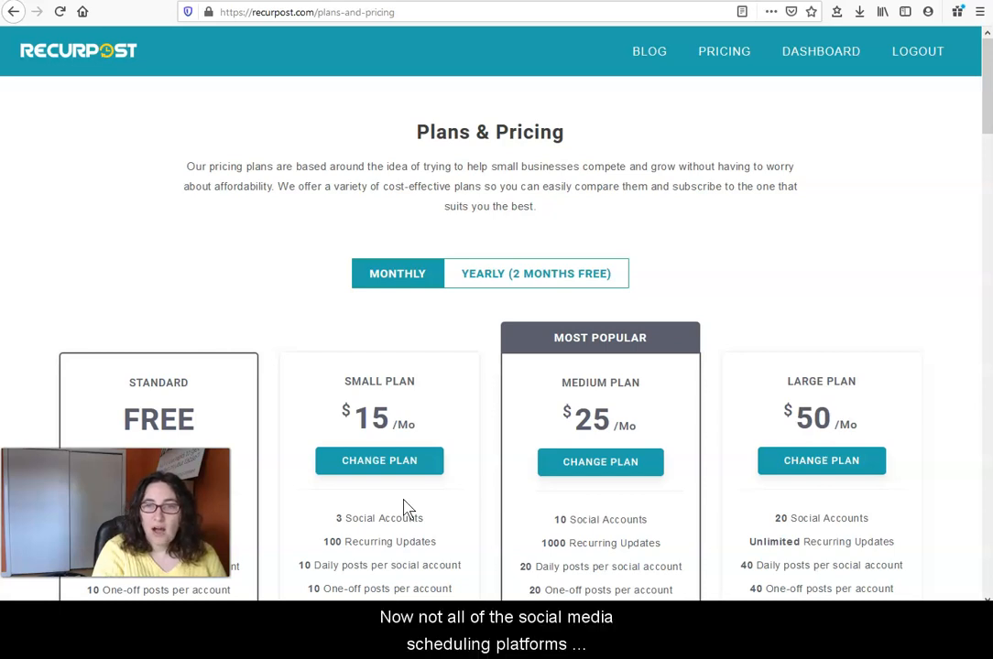
- Review the RecurPost pricing page, comparing the free Standard plan's limits and excluded features with the paid plans
{"action": "scroll", "coordinate": [407, 508], "scroll_direction": "down", "scroll_amount": 2}
{"action": "scroll", "coordinate": [408, 510], "scroll_direction": "up", "scroll_amount": 2}
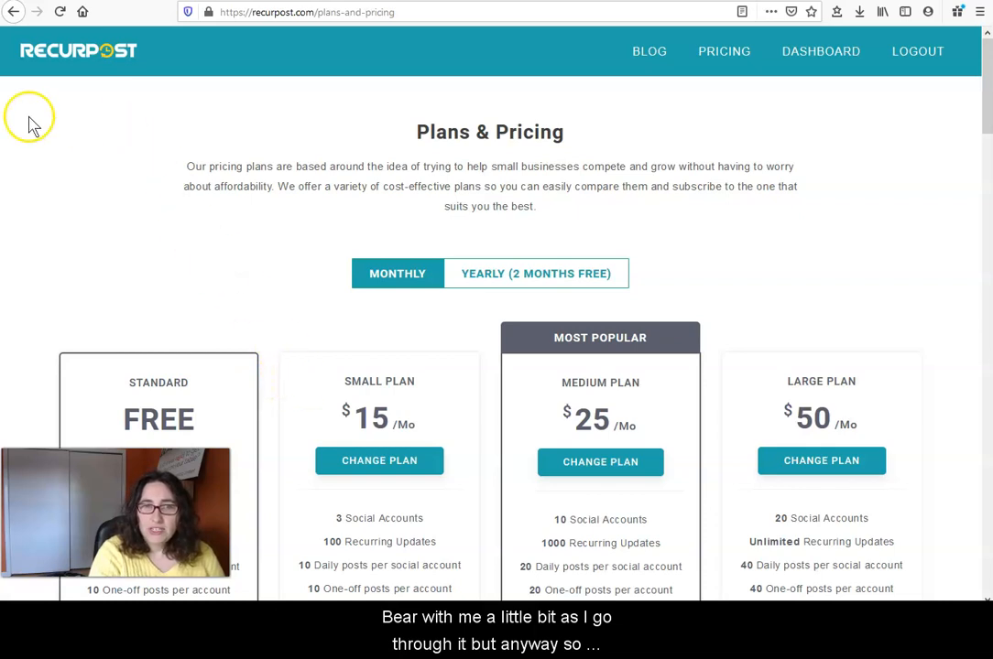
{"action": "scroll", "coordinate": [258, 188], "scroll_direction": "down", "scroll_amount": 2}
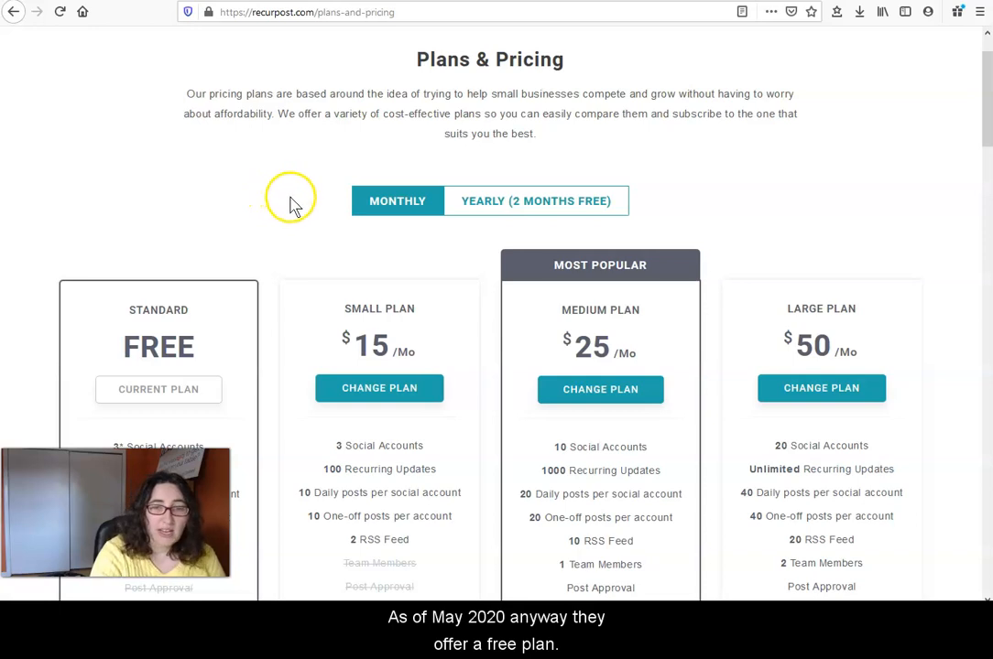
{"action": "scroll", "coordinate": [289, 204], "scroll_direction": "down", "scroll_amount": 2}
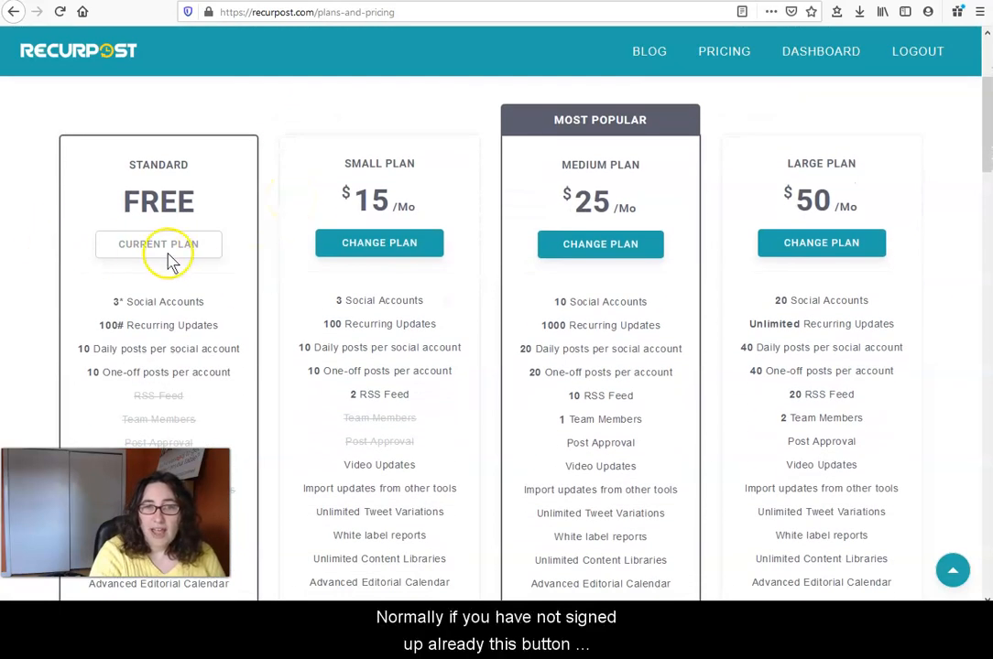
{"action": "scroll", "coordinate": [157, 258], "scroll_direction": "down", "scroll_amount": 2}
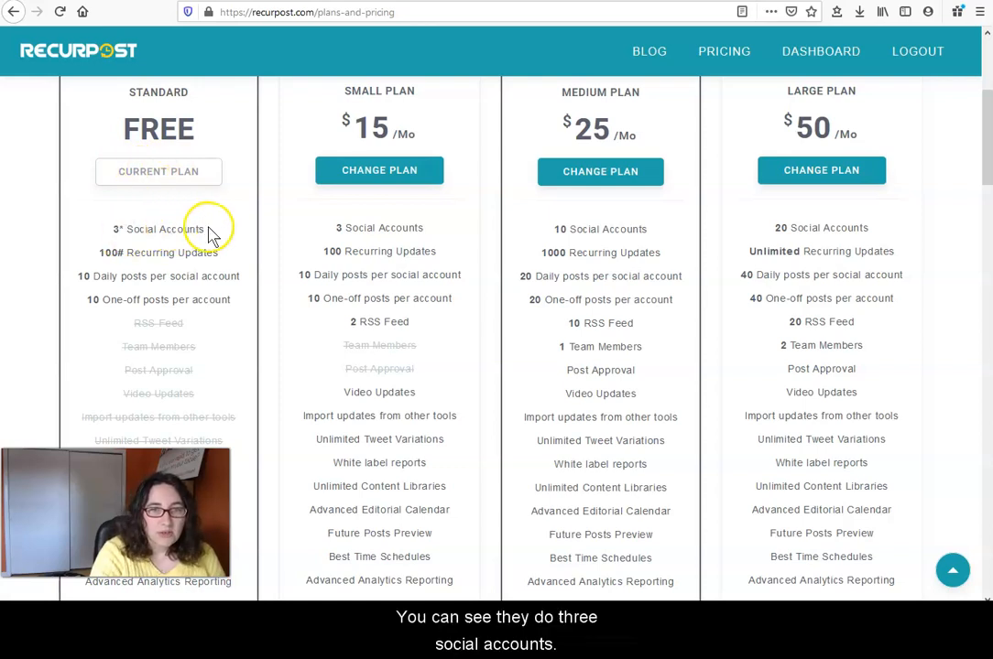
{"action": "scroll", "coordinate": [219, 258], "scroll_direction": "down", "scroll_amount": 1}
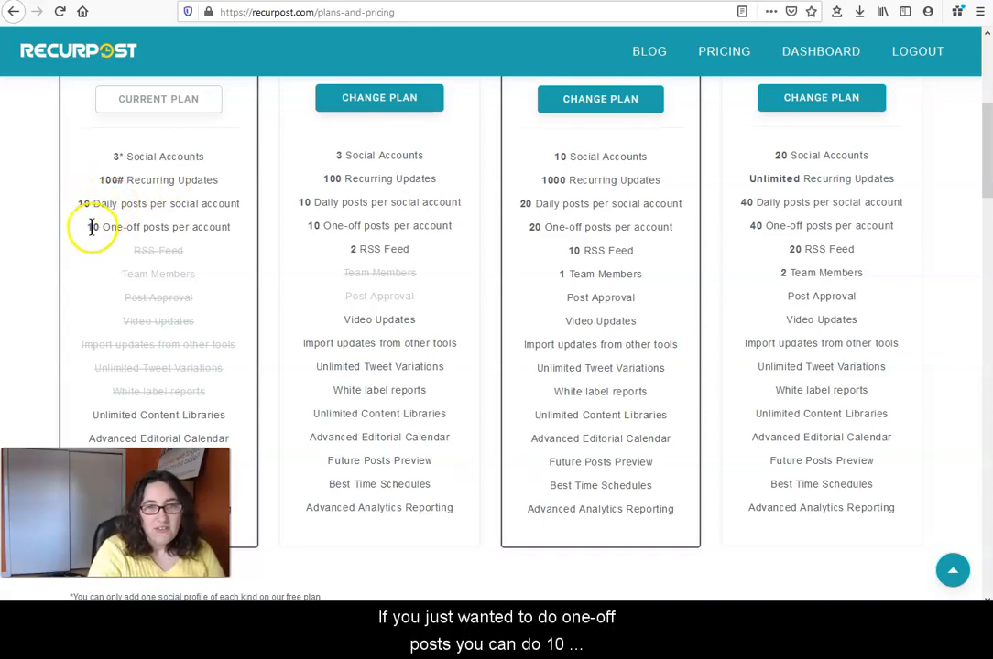
{"action": "left_click_drag", "start_coordinate": [86, 229], "coordinate": [237, 240]}
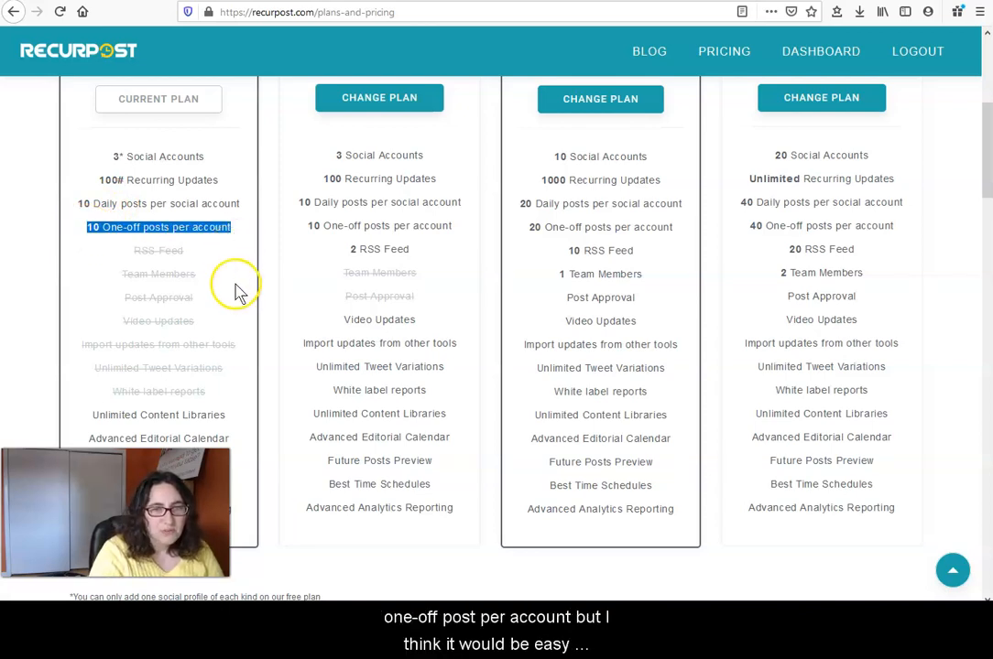
{"action": "scroll", "coordinate": [237, 289], "scroll_direction": "down", "scroll_amount": 1}
{"action": "scroll", "coordinate": [236, 291], "scroll_direction": "up", "scroll_amount": 1}
{"action": "scroll", "coordinate": [238, 293], "scroll_direction": "up", "scroll_amount": 1}
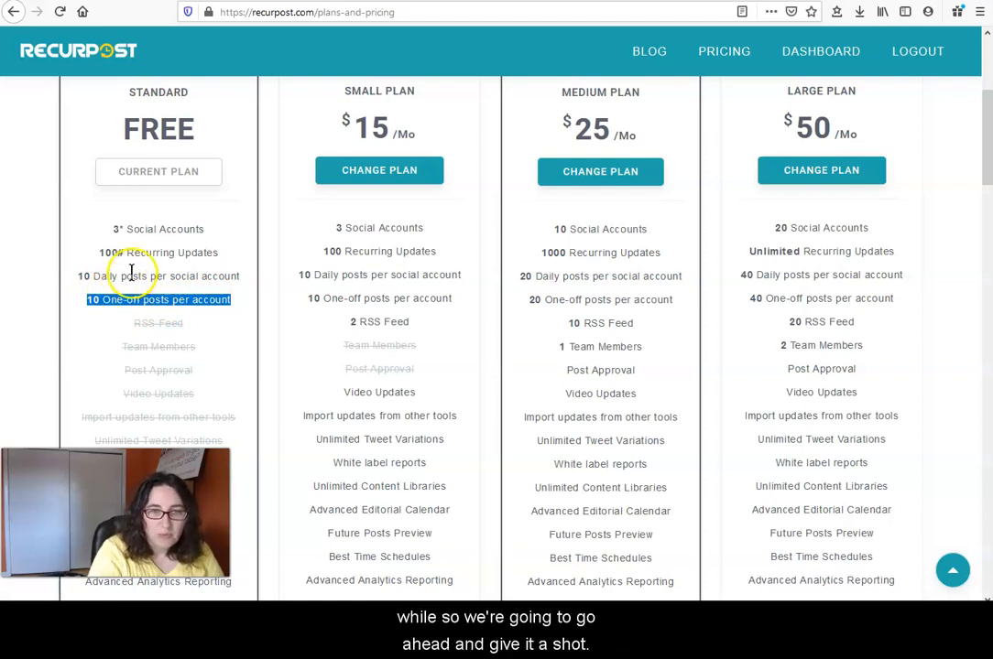
{"action": "scroll", "coordinate": [133, 284], "scroll_direction": "down", "scroll_amount": 3}
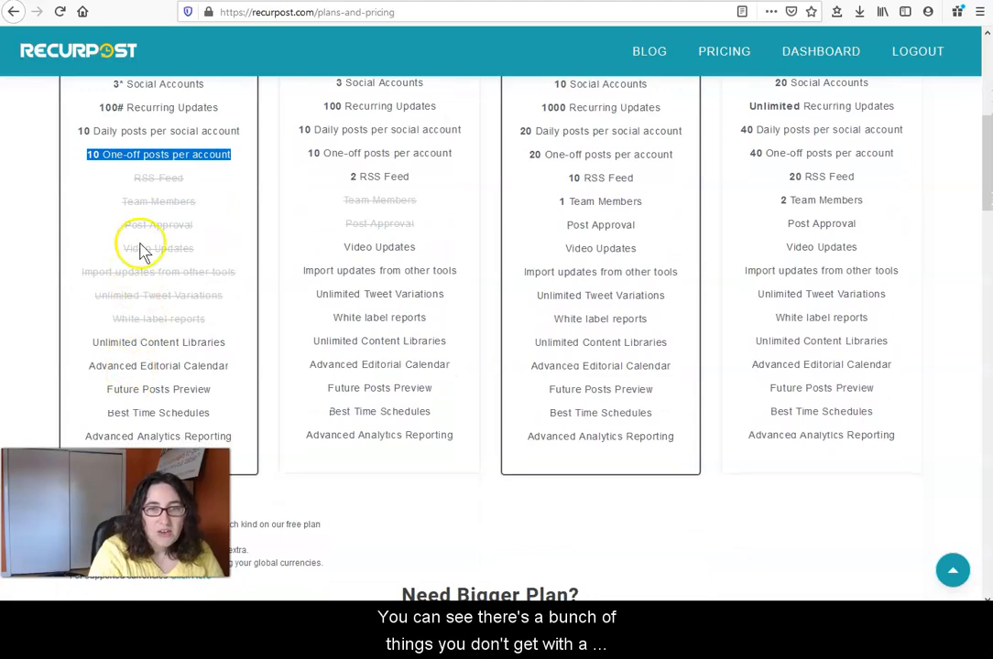
{"action": "scroll", "coordinate": [178, 318], "scroll_direction": "down", "scroll_amount": 1}
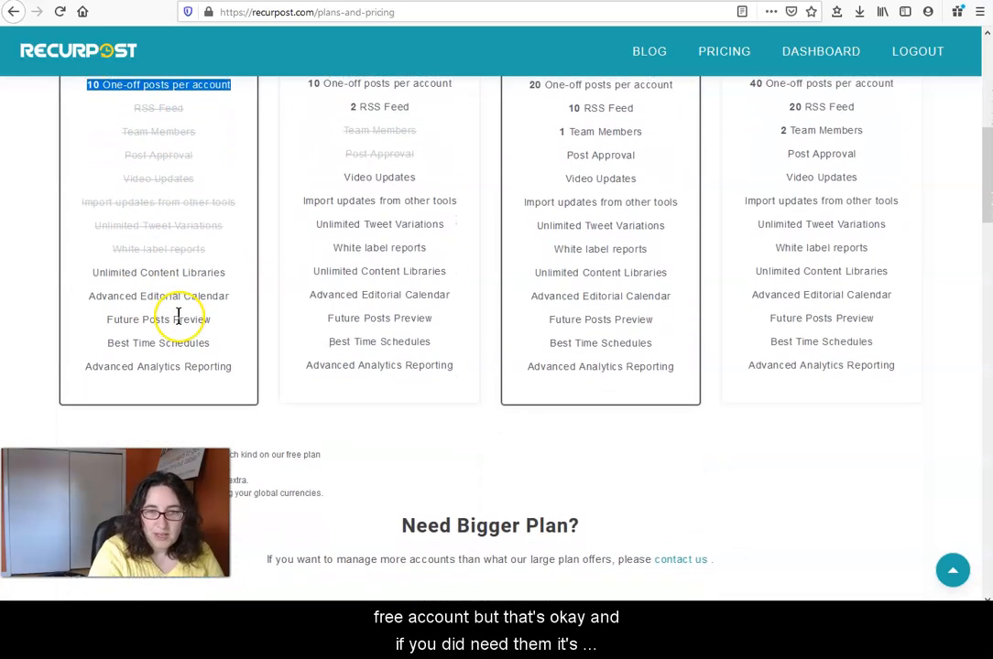
{"action": "scroll", "coordinate": [179, 321], "scroll_direction": "up", "scroll_amount": 6}
{"action": "scroll", "coordinate": [355, 211], "scroll_direction": "down", "scroll_amount": 1}
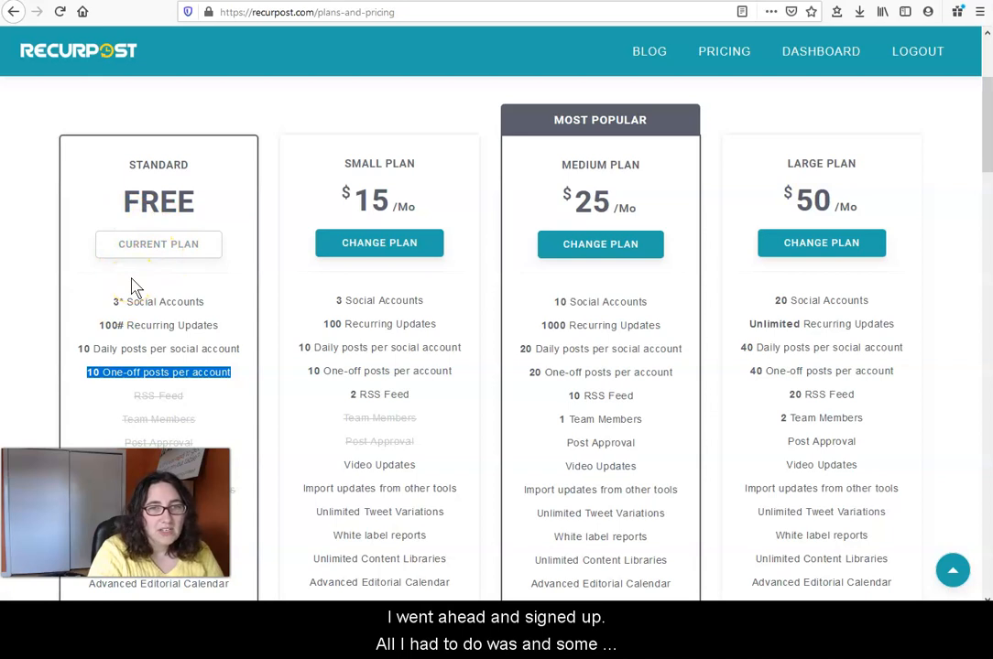
- From the RecurPost dashboard, start connecting Google My Business and allow Recur Post access to the chosen Google account
{"action": "left_click", "coordinate": [319, 42]}
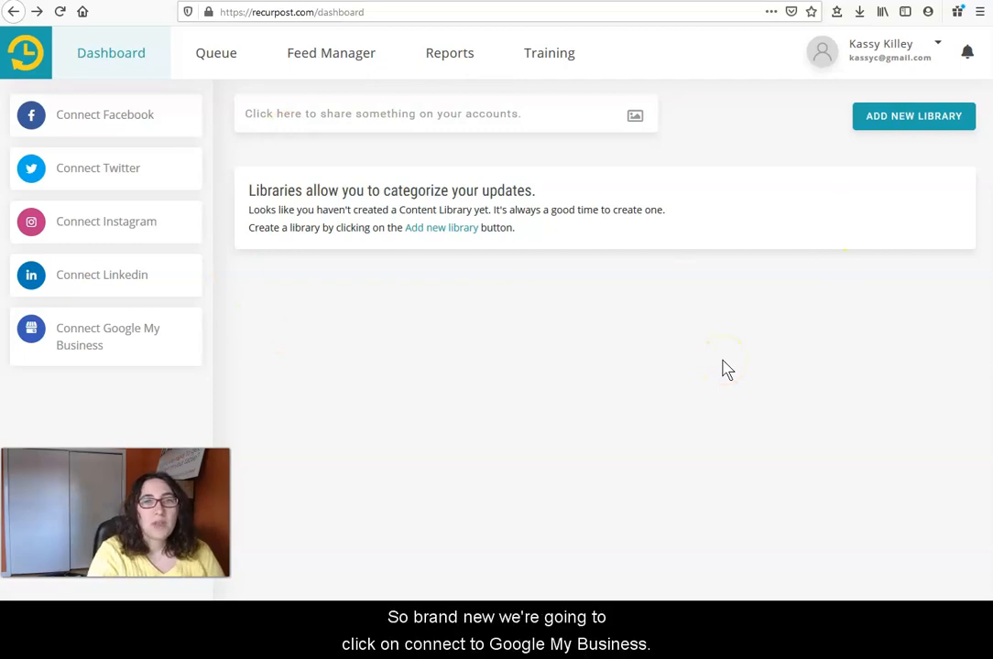
{"action": "left_click", "coordinate": [71, 349]}
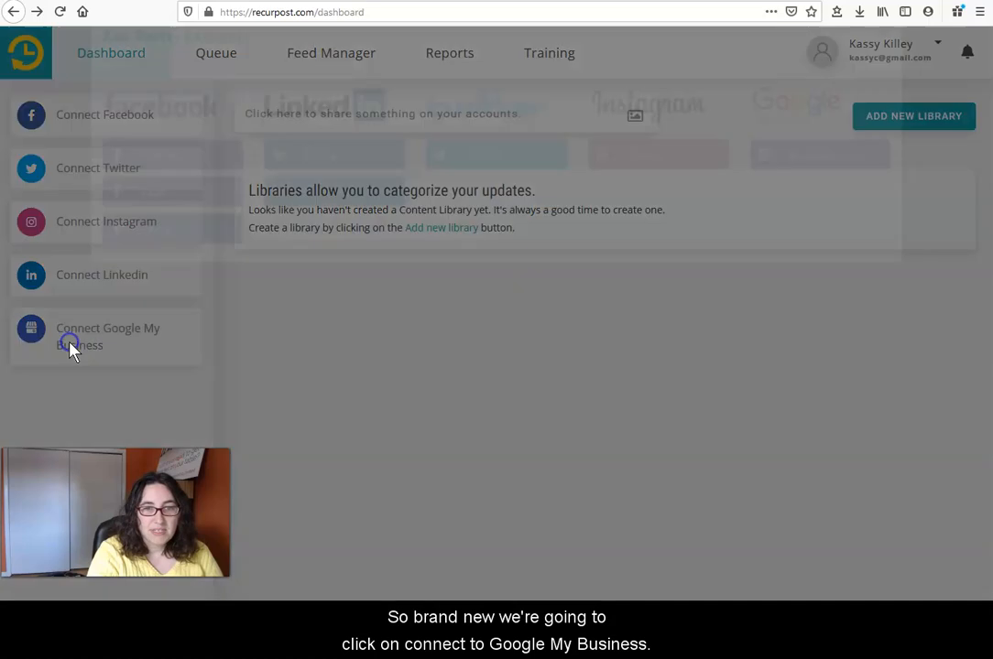
{"action": "left_click", "coordinate": [806, 205]}
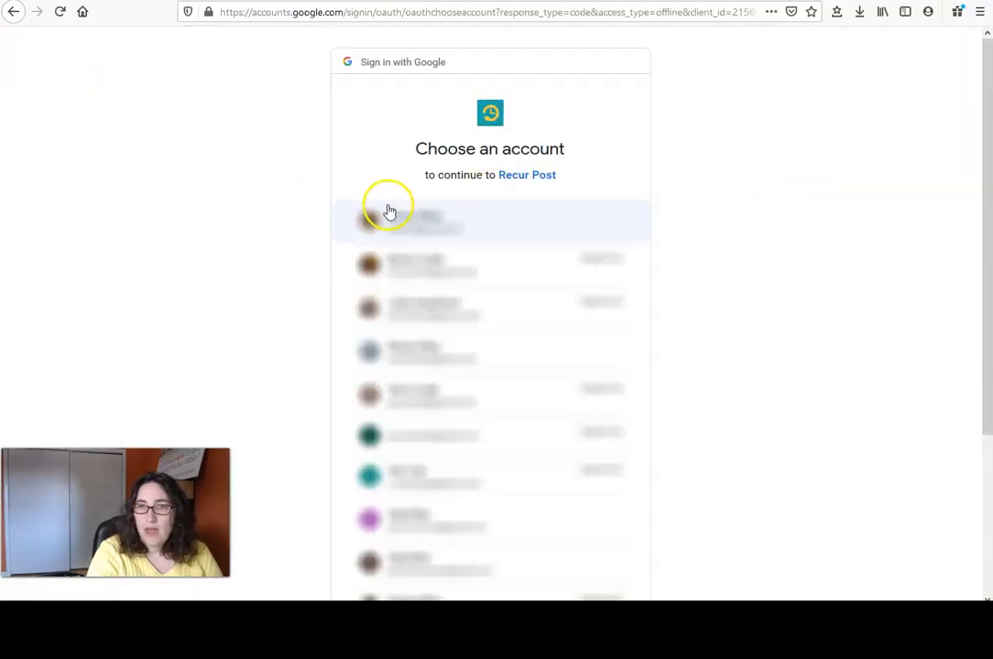
{"action": "left_click", "coordinate": [399, 228]}
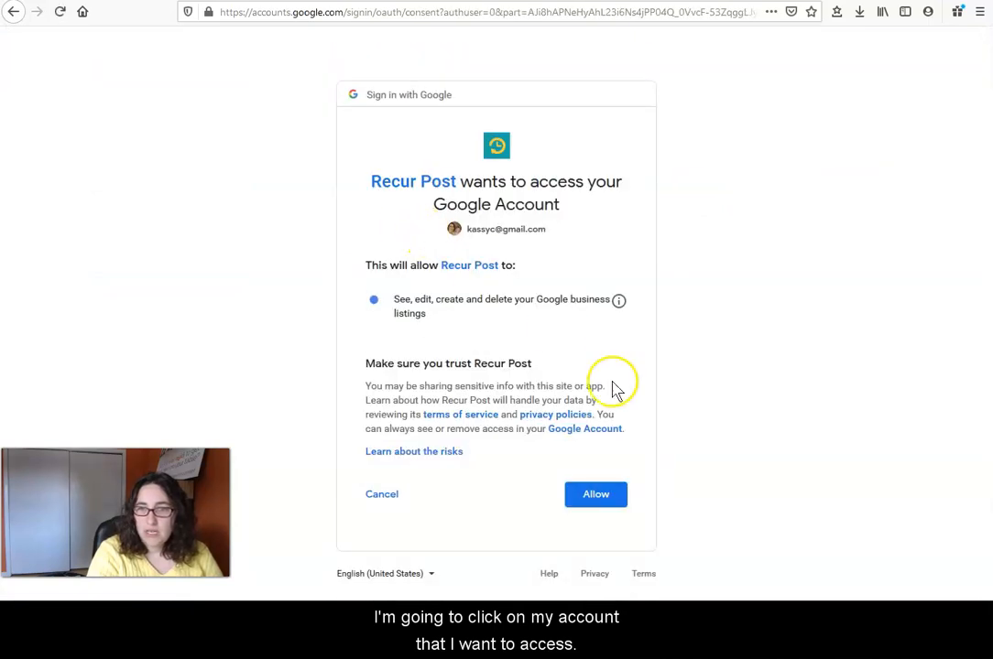
{"action": "left_click", "coordinate": [602, 499]}
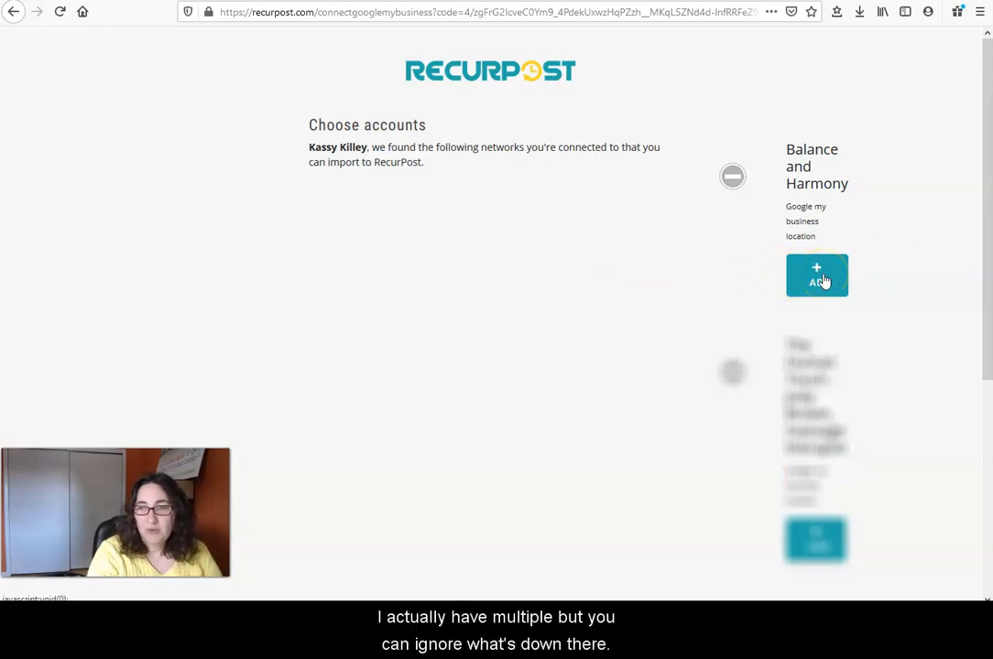
- Add the Balance and Harmony business location to RecurPost and return to the dashboard
{"action": "left_click", "coordinate": [795, 291]}
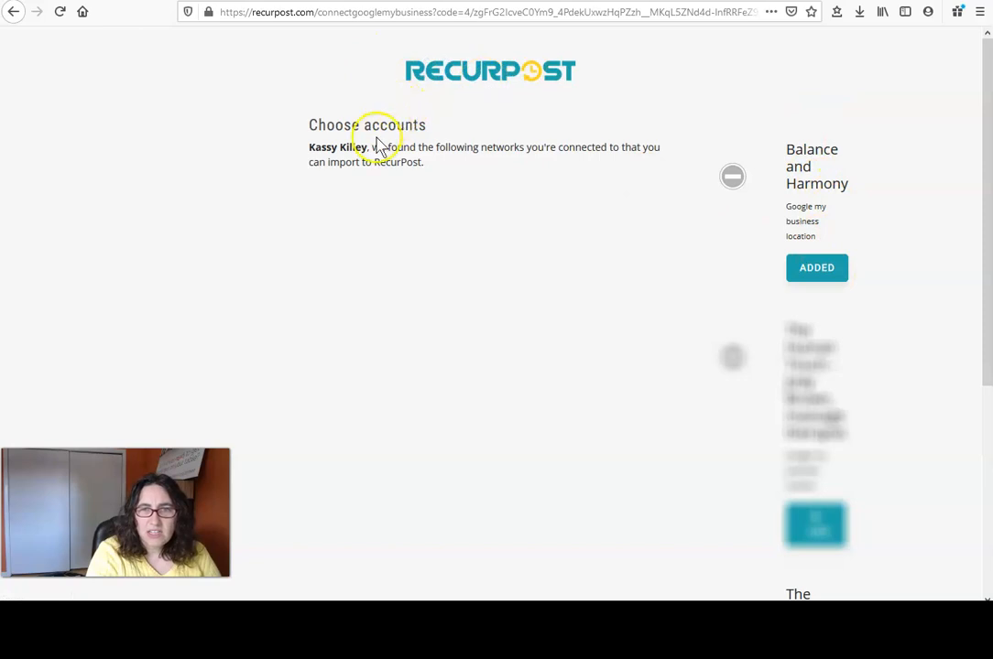
{"action": "left_click", "coordinate": [358, 160]}
{"action": "scroll", "coordinate": [434, 275], "scroll_direction": "down", "scroll_amount": 5}
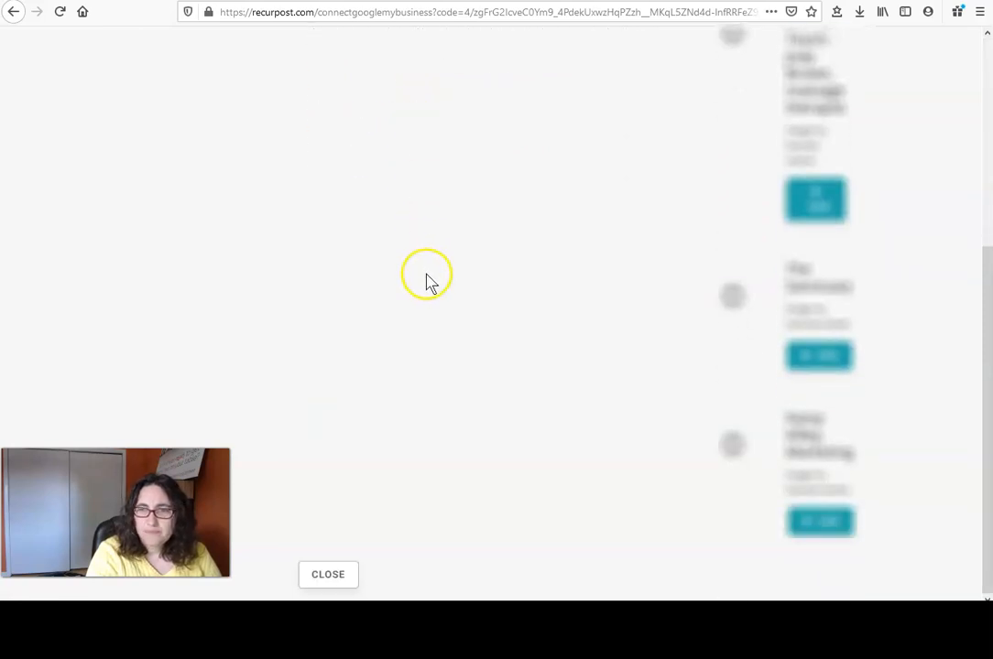
{"action": "left_click", "coordinate": [328, 575]}
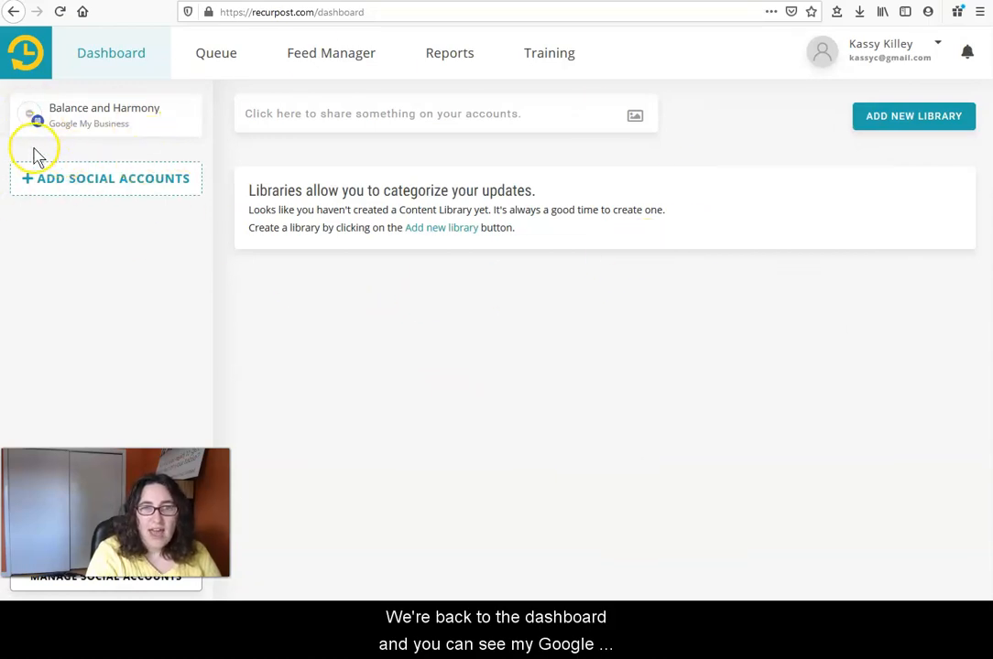
{"action": "left_click", "coordinate": [101, 125]}
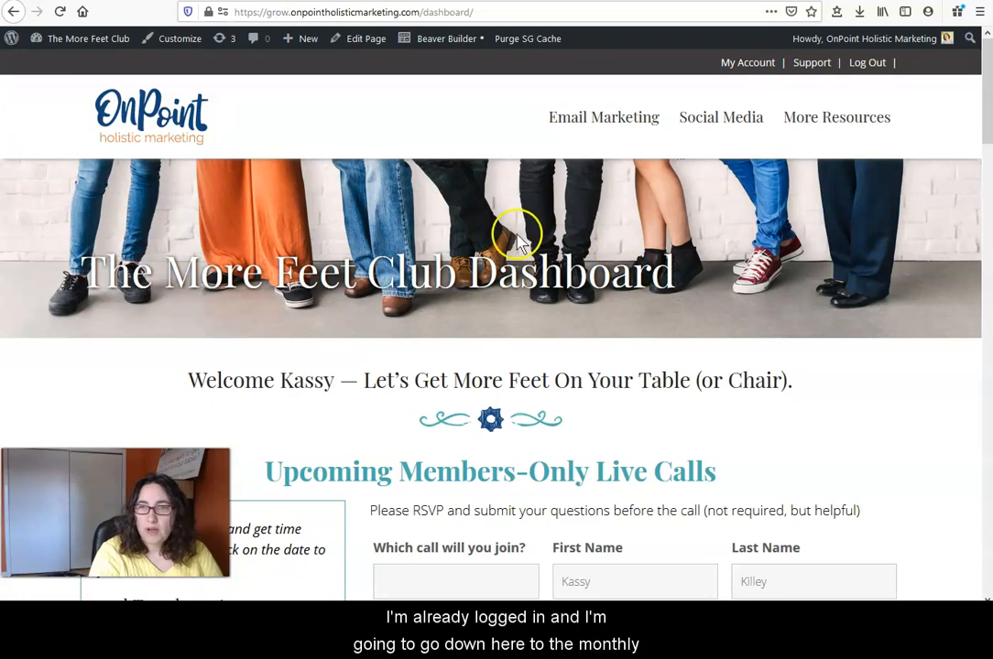
- On The More Feet Club dashboard, open the April 2020 marketing content and find the Horizontal Graphics (4:3 ratio) section
{"action": "scroll", "coordinate": [514, 233], "scroll_direction": "down", "scroll_amount": 3}
{"action": "scroll", "coordinate": [517, 240], "scroll_direction": "down", "scroll_amount": 8}
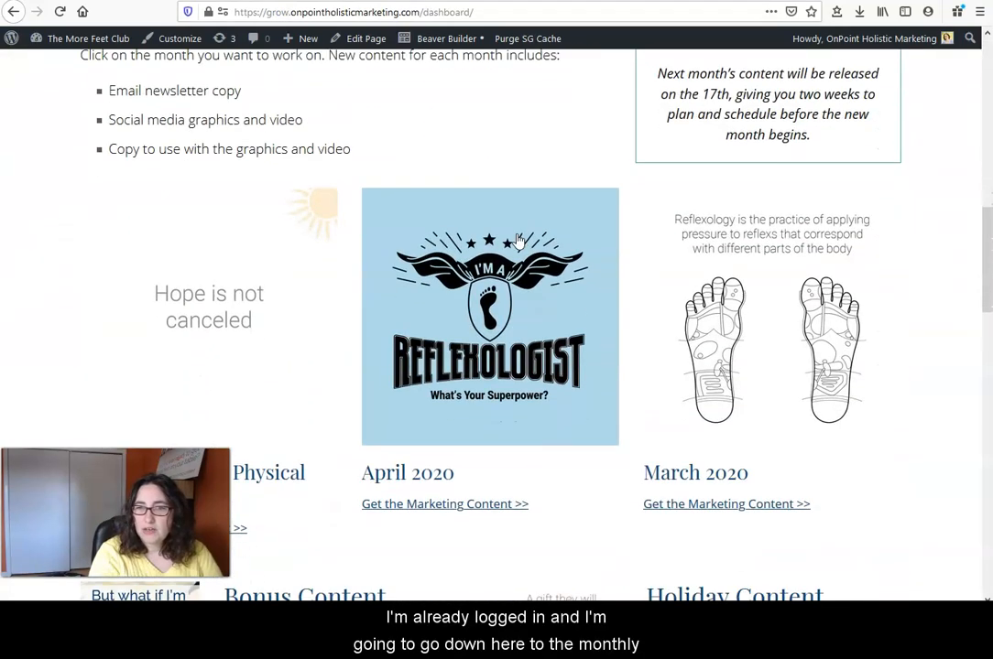
{"action": "left_click", "coordinate": [415, 400]}
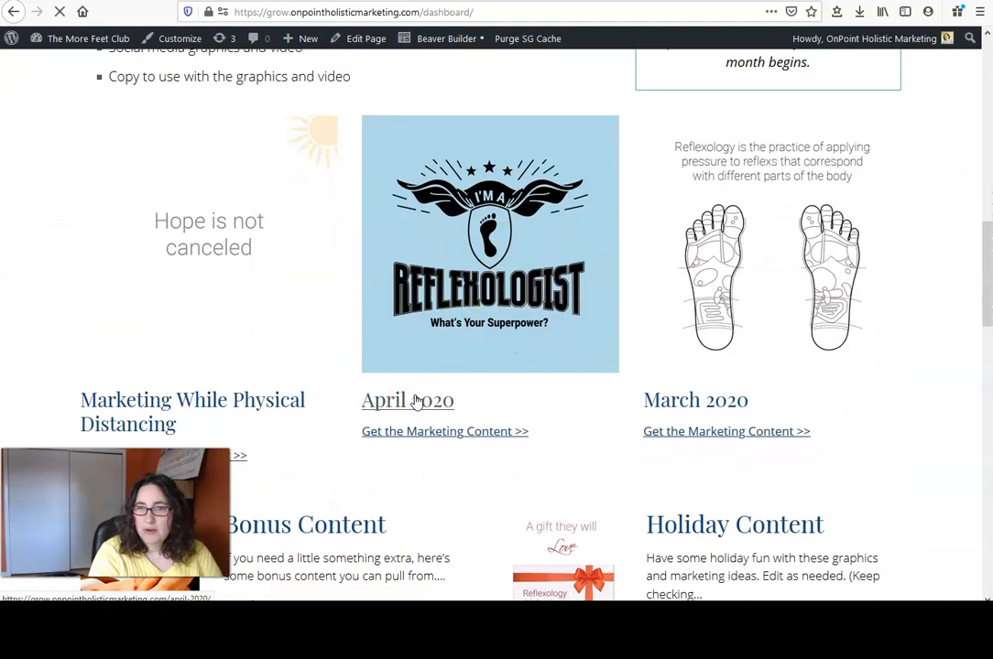
{"action": "scroll", "coordinate": [485, 314], "scroll_direction": "down", "scroll_amount": 4}
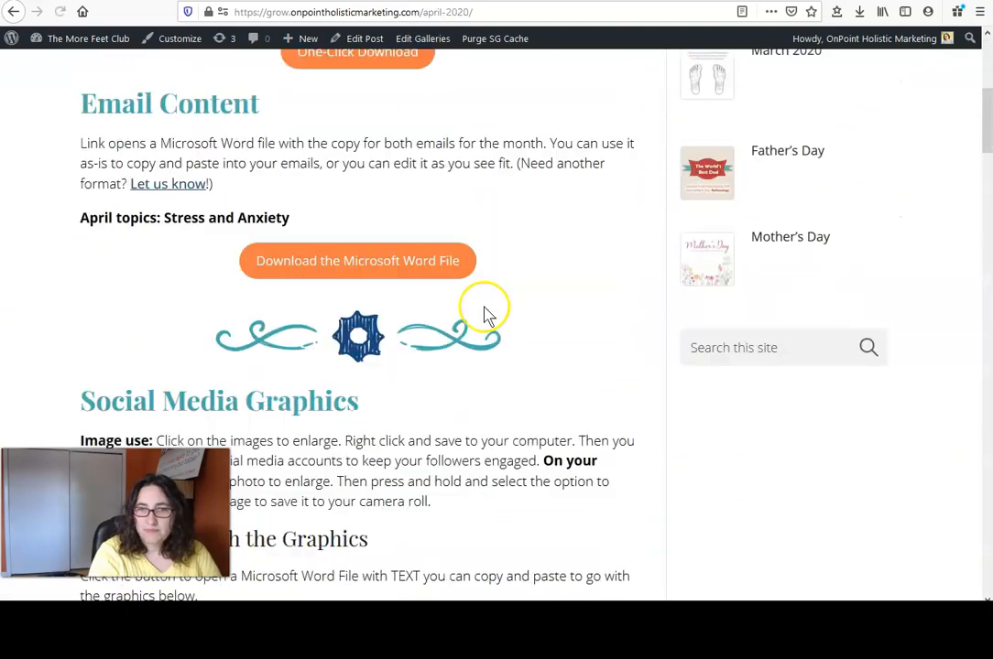
{"action": "scroll", "coordinate": [485, 315], "scroll_direction": "down", "scroll_amount": 12}
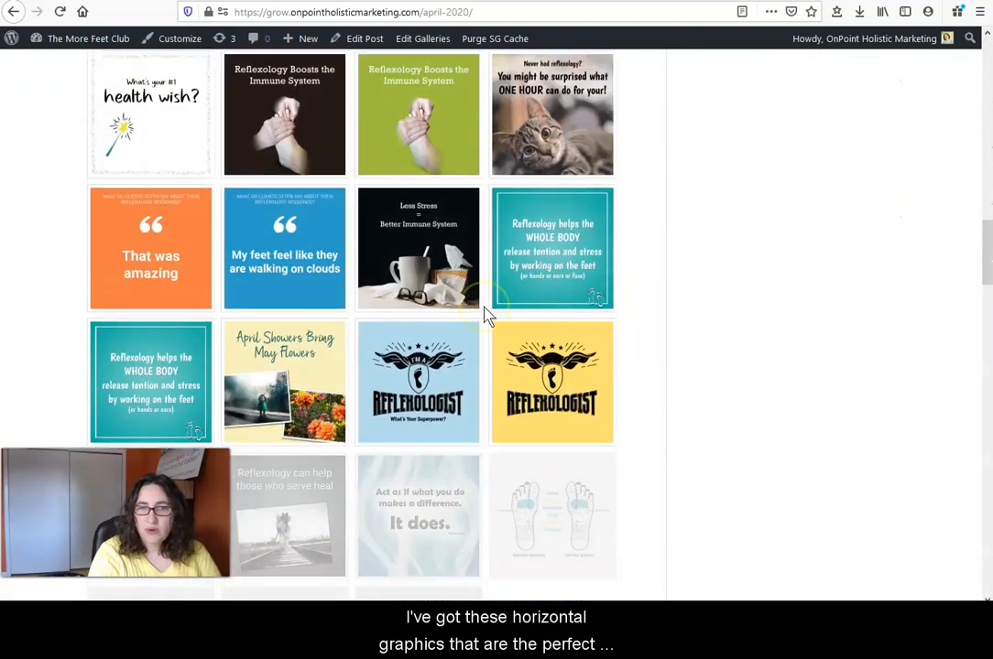
{"action": "scroll", "coordinate": [486, 314], "scroll_direction": "down", "scroll_amount": 15}
{"action": "scroll", "coordinate": [486, 314], "scroll_direction": "down", "scroll_amount": 6}
{"action": "scroll", "coordinate": [485, 314], "scroll_direction": "up", "scroll_amount": 2}
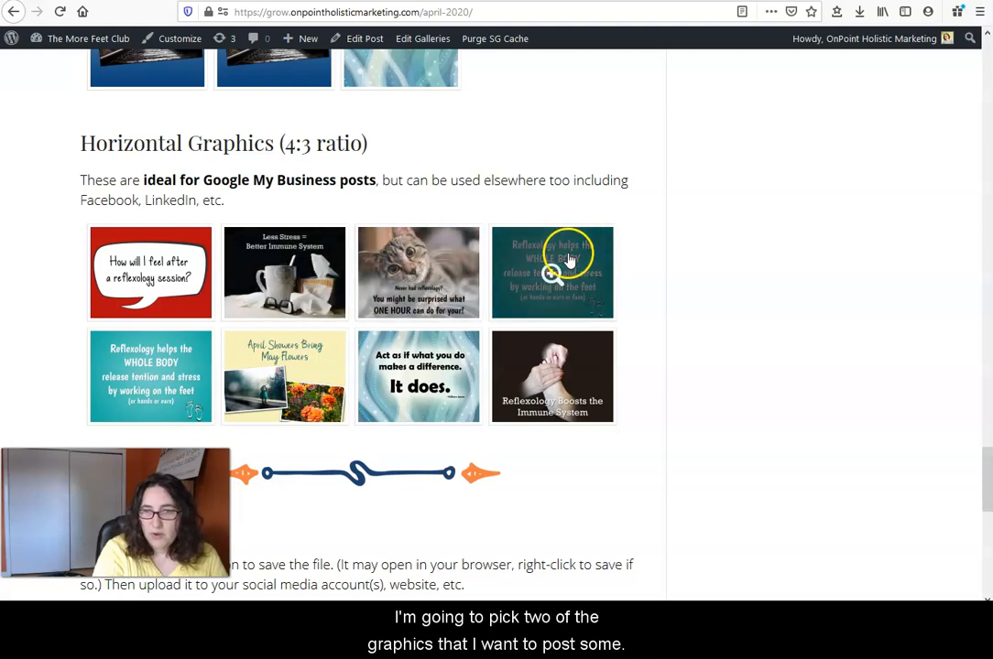
- Enlarge the "Never had reflexology?" cat graphic and save it as 2004-4-3-never-reflexology in the Demo Use folder
{"action": "left_click", "coordinate": [412, 260]}
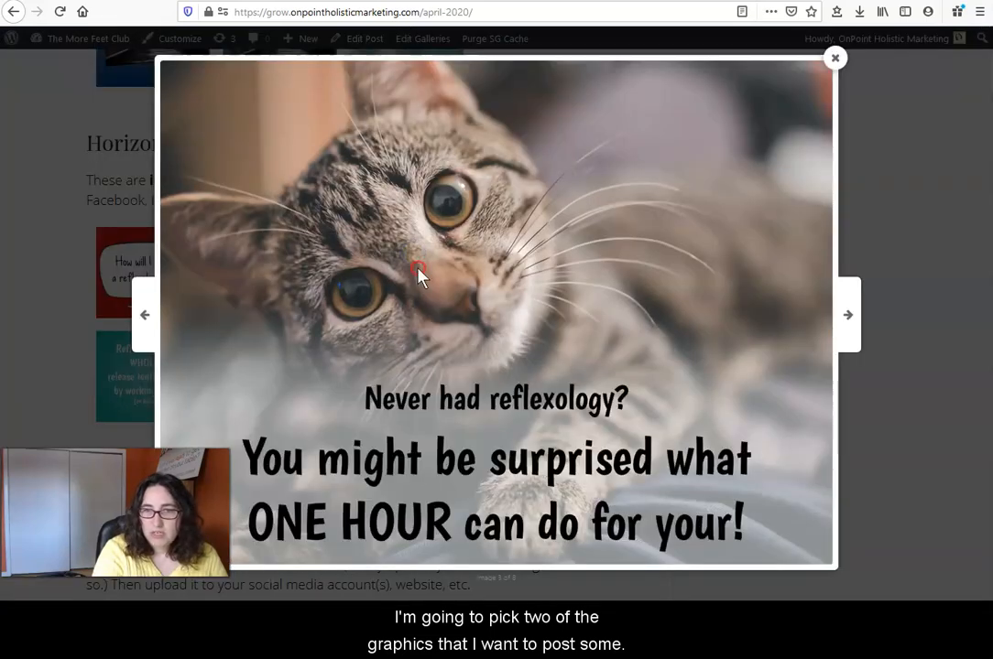
{"action": "right_click", "coordinate": [419, 276]}
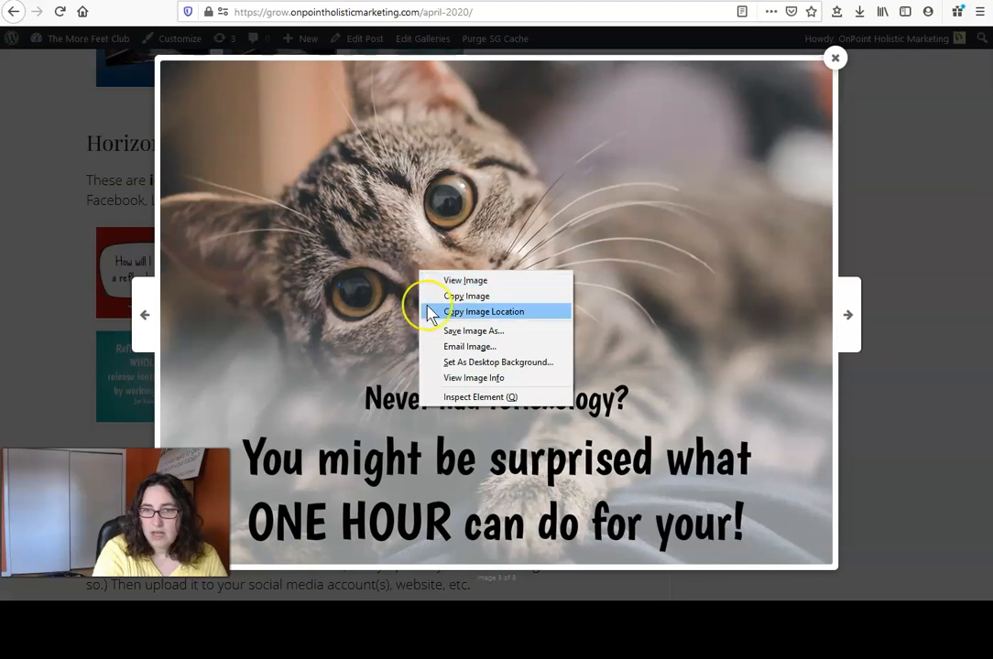
{"action": "left_click", "coordinate": [434, 332]}
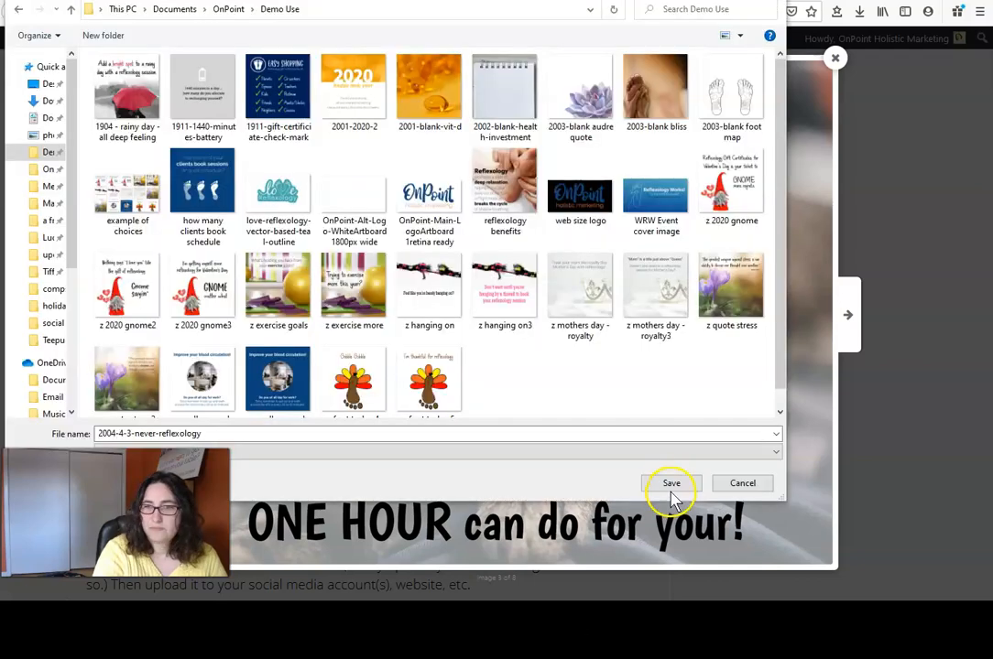
{"action": "left_click", "coordinate": [671, 483]}
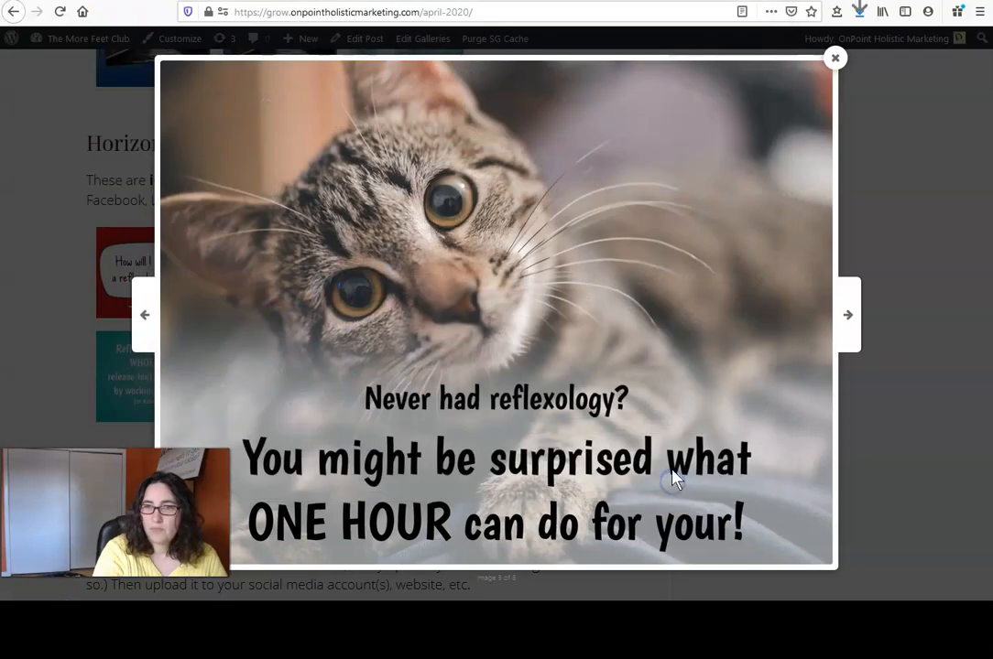
- Save the next graphic, "Reflexology helps the WHOLE BODY", as 2004-4-3-reflexology-is-face in the Demo Use folder
{"action": "left_click", "coordinate": [847, 308]}
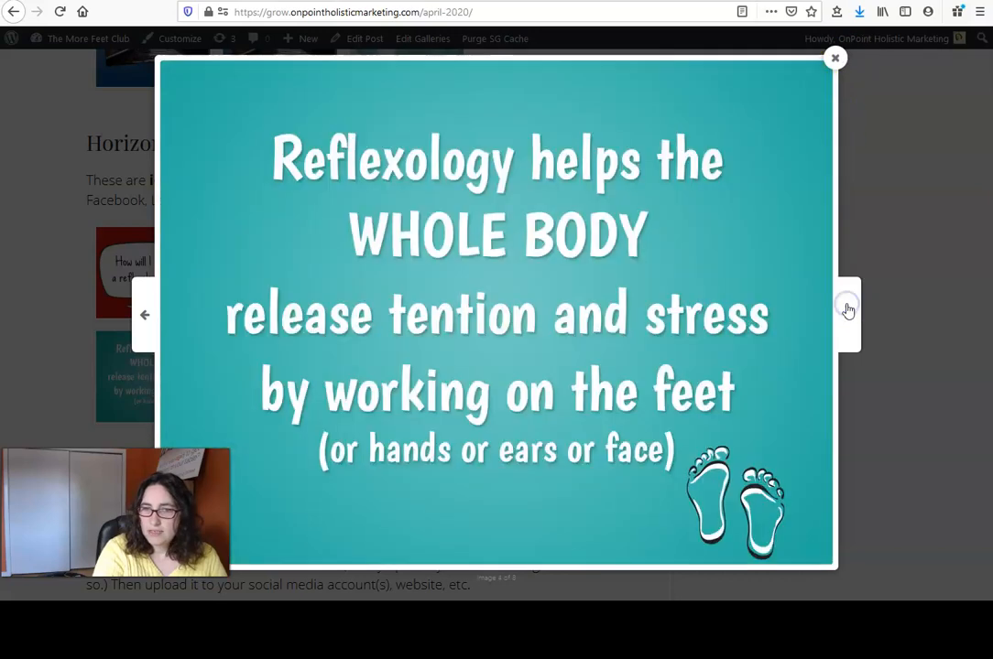
{"action": "right_click", "coordinate": [496, 308]}
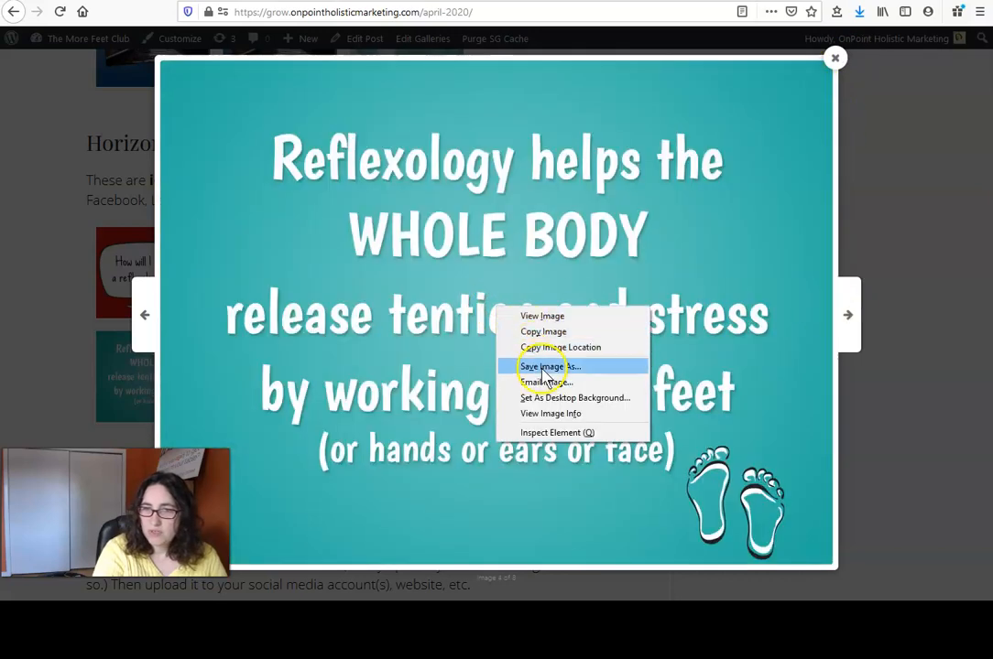
{"action": "left_click", "coordinate": [531, 366]}
{"action": "left_click", "coordinate": [666, 483]}
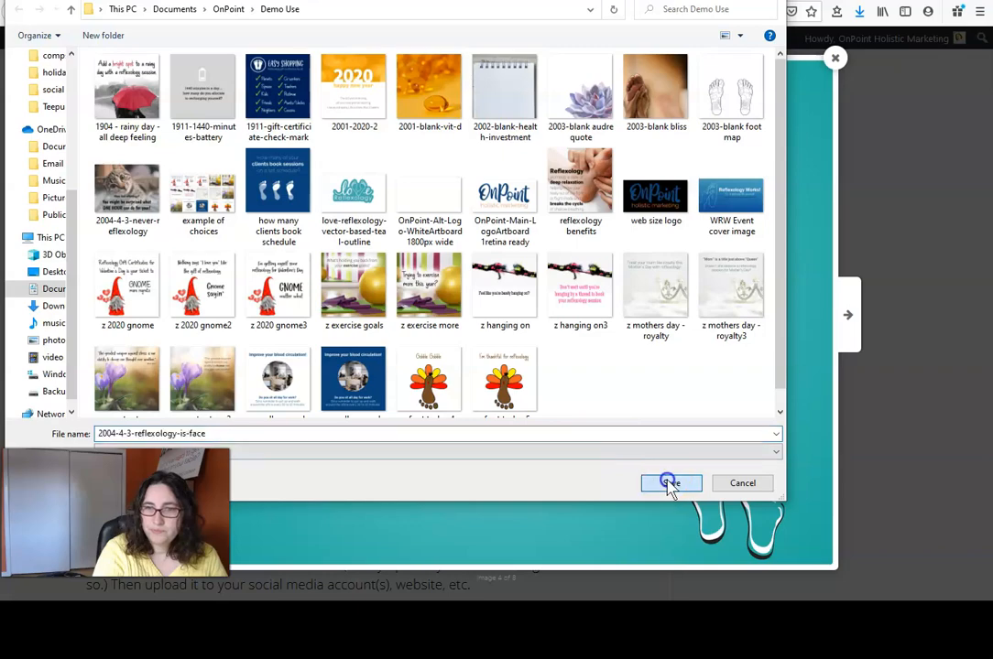
- Advance the gallery to the "Reflexology Boosts the Immune System" graphic and save it as 2004-4-3-immune-system in the Demo Use folder
{"action": "left_click", "coordinate": [850, 321]}
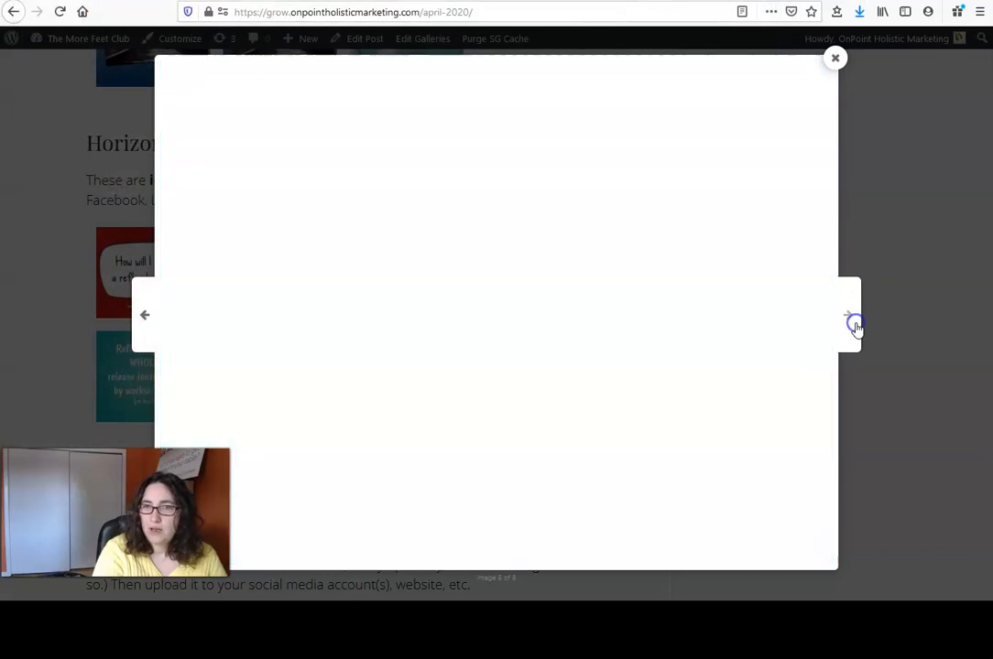
{"action": "left_click", "coordinate": [852, 323]}
{"action": "left_click", "coordinate": [850, 321]}
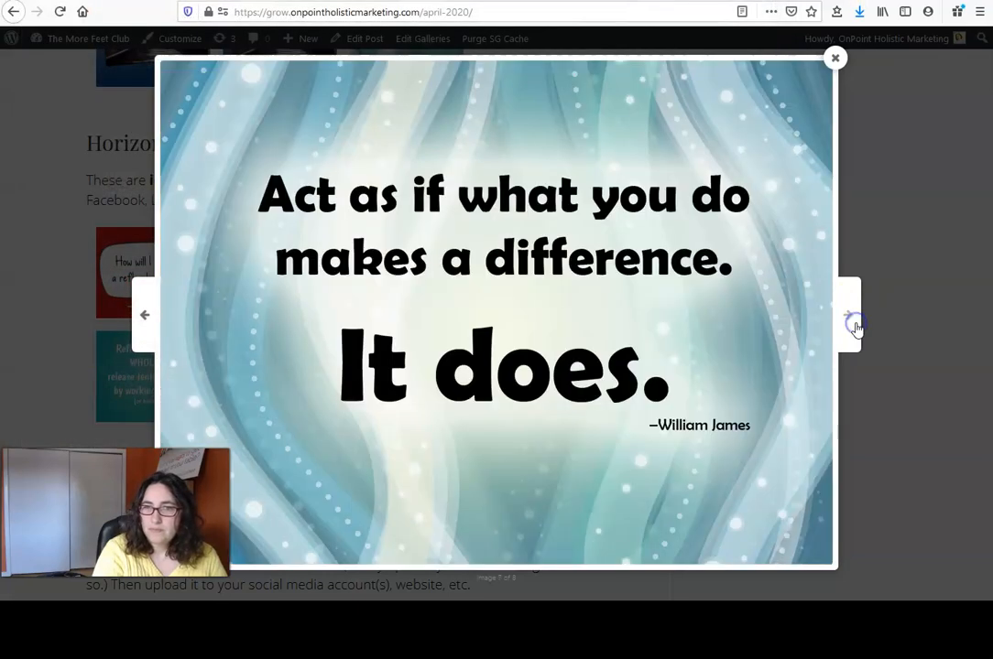
{"action": "left_click", "coordinate": [852, 320]}
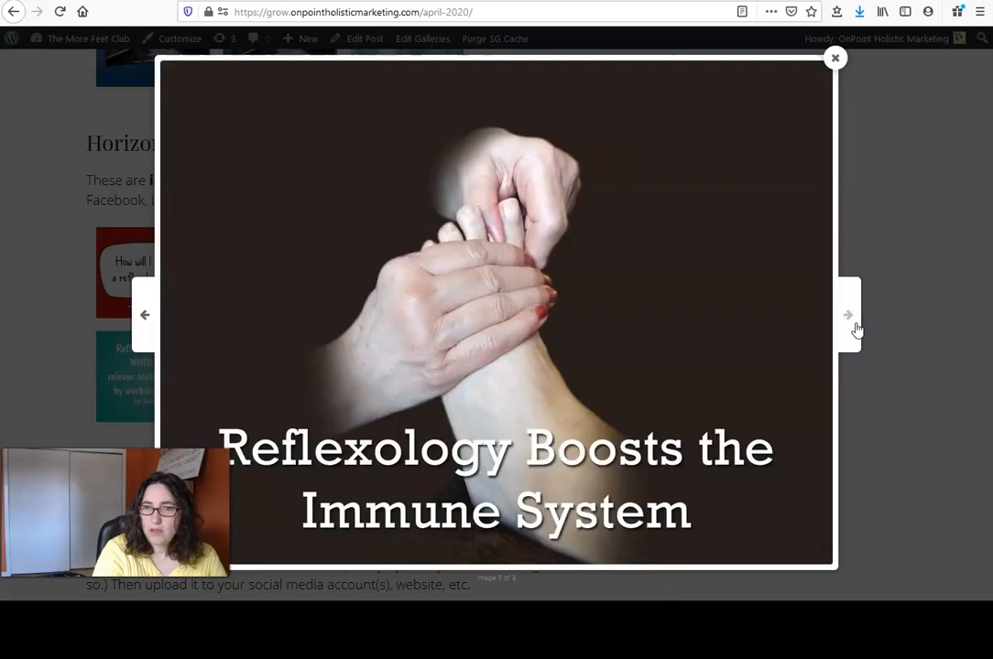
{"action": "right_click", "coordinate": [544, 291]}
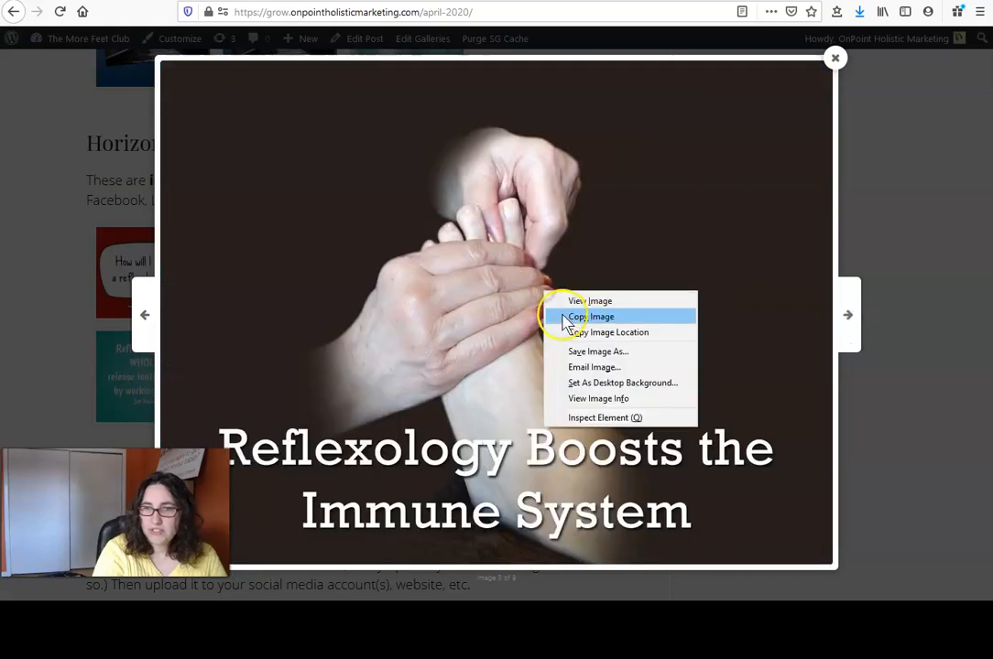
{"action": "left_click", "coordinate": [587, 357]}
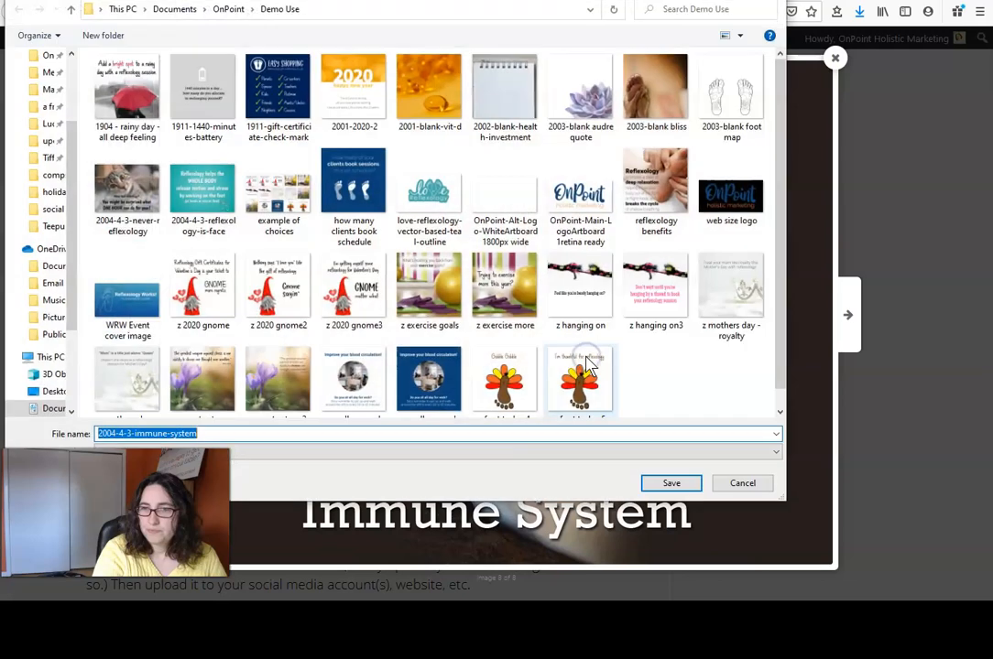
{"action": "left_click", "coordinate": [671, 485]}
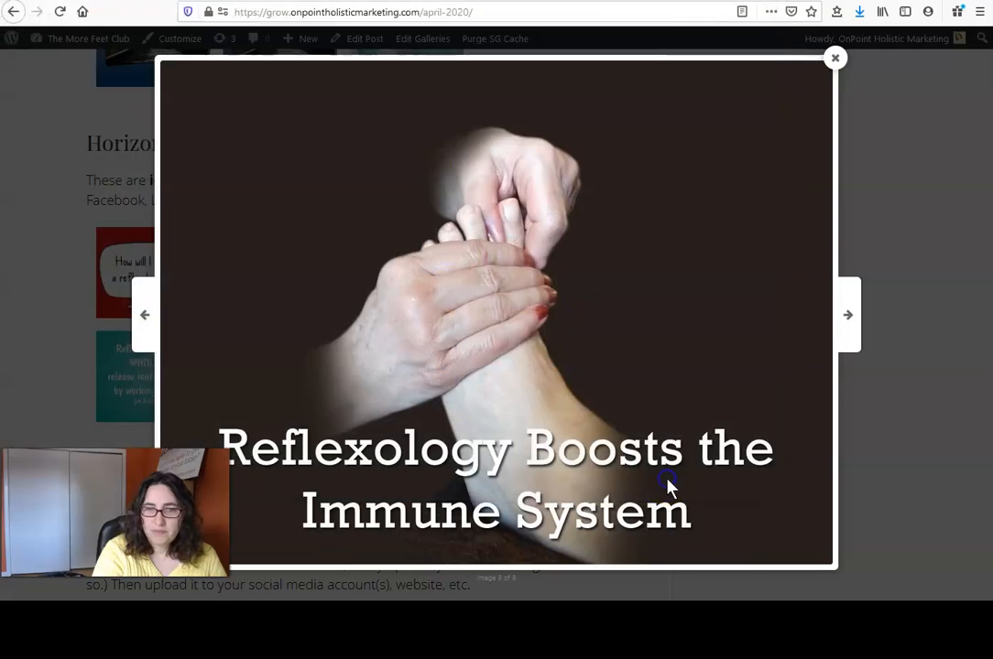
- Close the enlarged graphic, open the Microsoft Word file with copy for the graphics in Word, and enable editing
{"action": "left_click", "coordinate": [835, 59]}
{"action": "scroll", "coordinate": [687, 283], "scroll_direction": "up", "scroll_amount": 10}
{"action": "scroll", "coordinate": [691, 287], "scroll_direction": "up", "scroll_amount": 15}
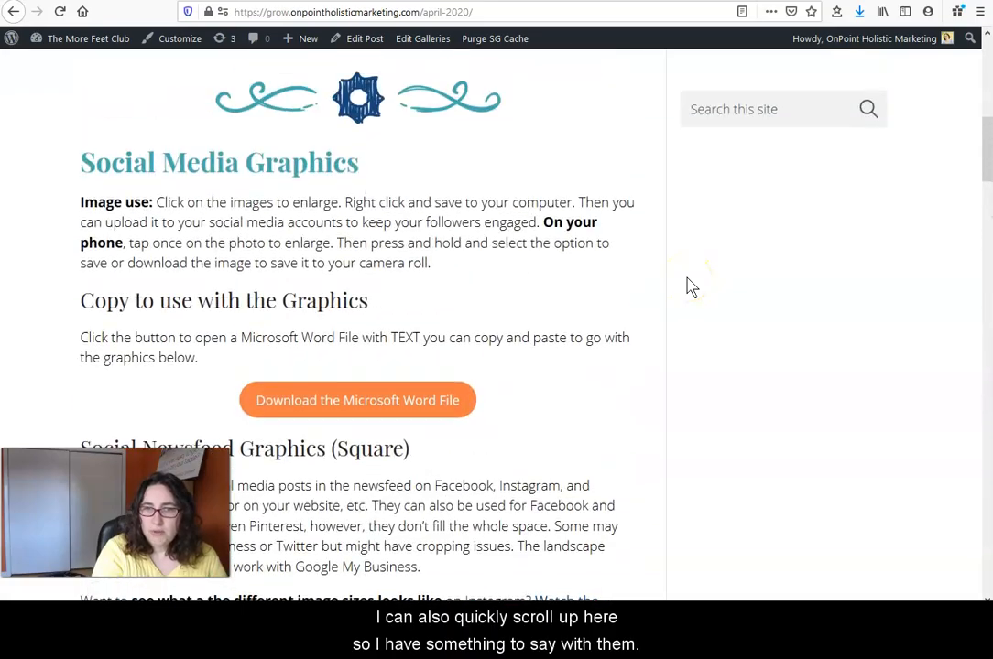
{"action": "scroll", "coordinate": [691, 286], "scroll_direction": "down", "scroll_amount": 3}
{"action": "left_click", "coordinate": [355, 260]}
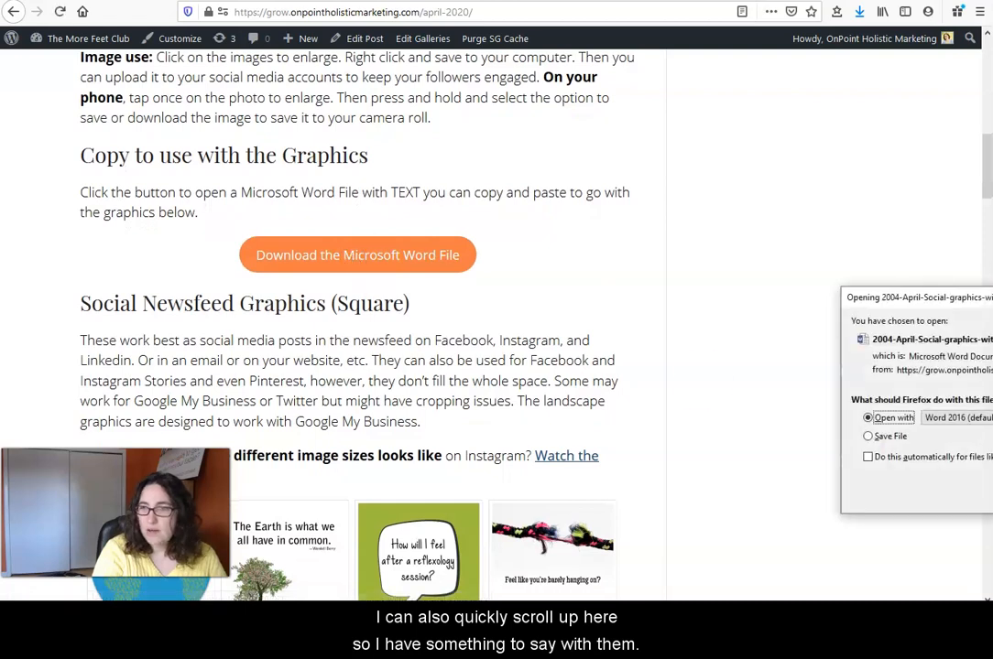
{"action": "key", "text": "Return"}
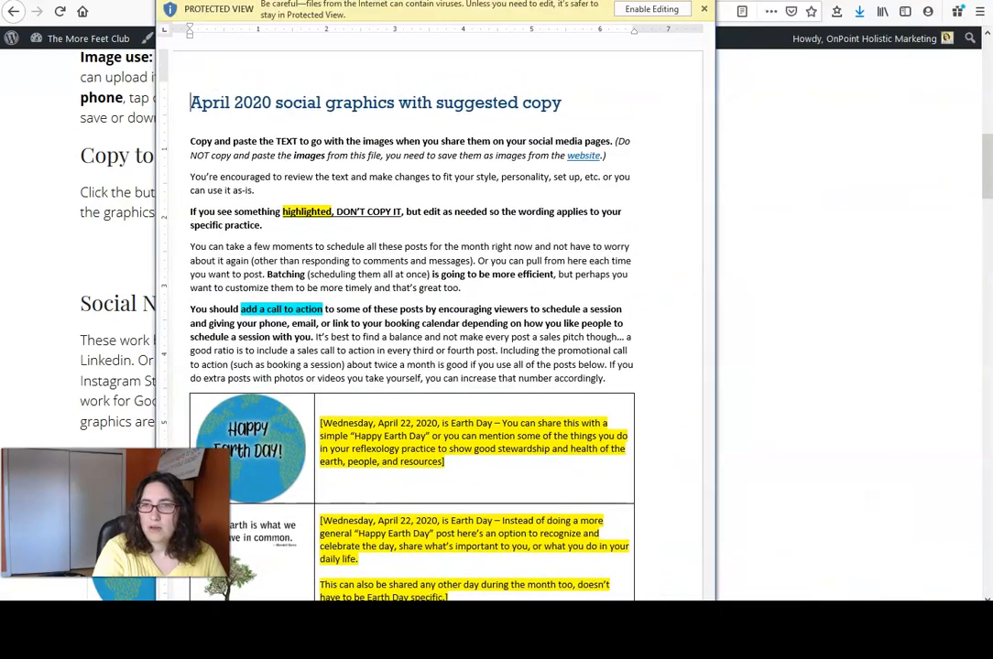
{"action": "left_click", "coordinate": [670, 11]}
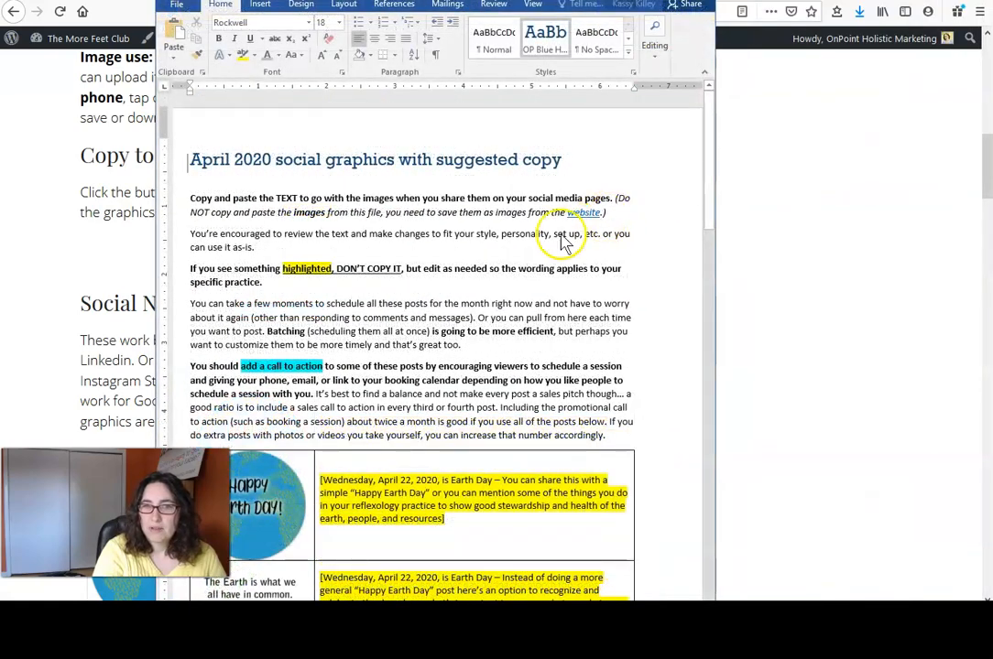
- Find the suggested copy for the "Never had reflexology?" cat graphic and move the document window aside to uncover part of the browser
{"action": "scroll", "coordinate": [561, 236], "scroll_direction": "down", "scroll_amount": 3}
{"action": "scroll", "coordinate": [555, 235], "scroll_direction": "down", "scroll_amount": 10}
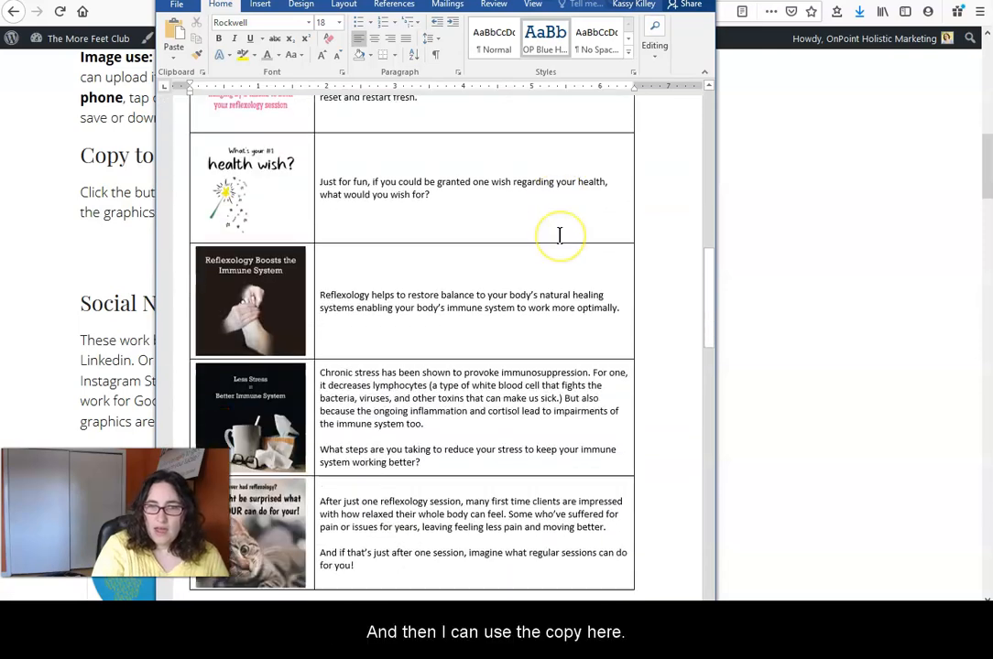
{"action": "scroll", "coordinate": [559, 236], "scroll_direction": "down", "scroll_amount": 2}
{"action": "scroll", "coordinate": [560, 243], "scroll_direction": "up", "scroll_amount": 4}
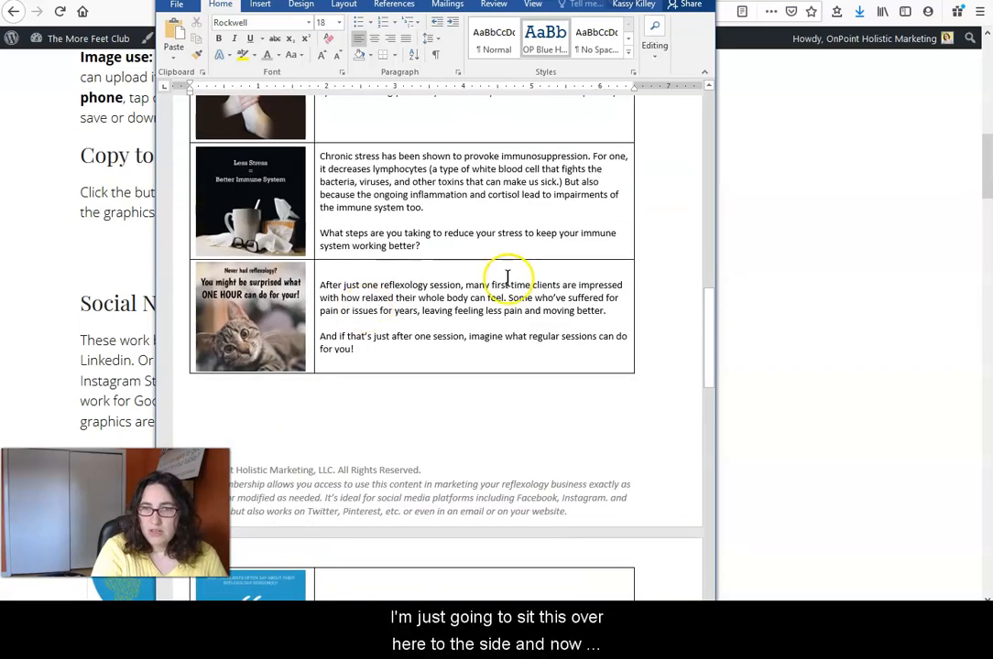
{"action": "left_click_drag", "start_coordinate": [435, 0], "coordinate": [707, 0]}
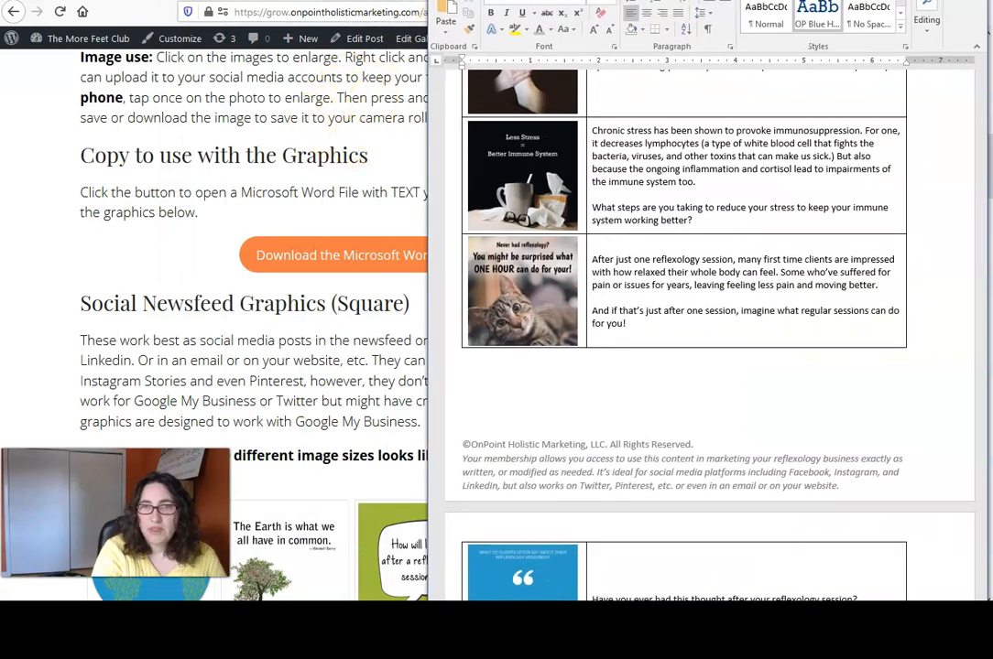
- Switch to the RecurPost dashboard and add a new content library named "Reflexology"
{"action": "left_click", "coordinate": [394, 2]}
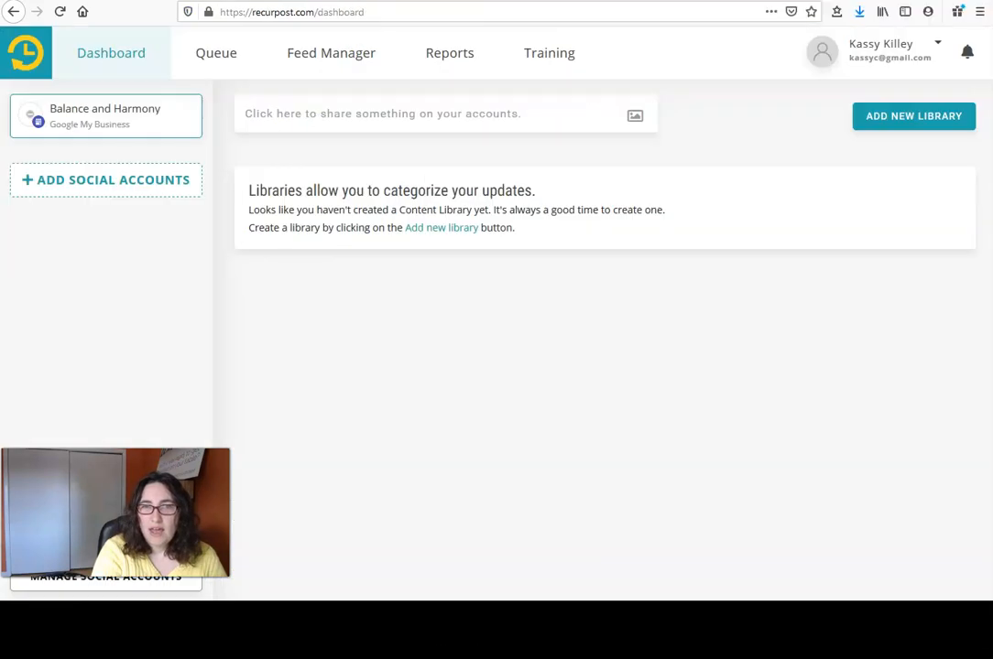
{"action": "left_click", "coordinate": [881, 126]}
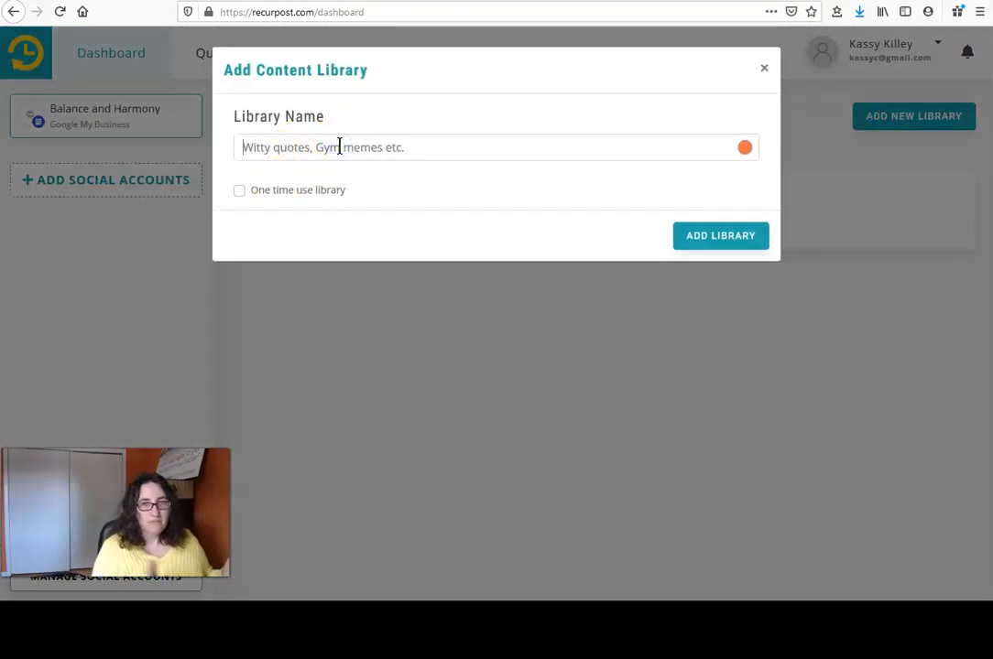
{"action": "left_click", "coordinate": [338, 147]}
{"action": "type", "text": "Reflexology"}
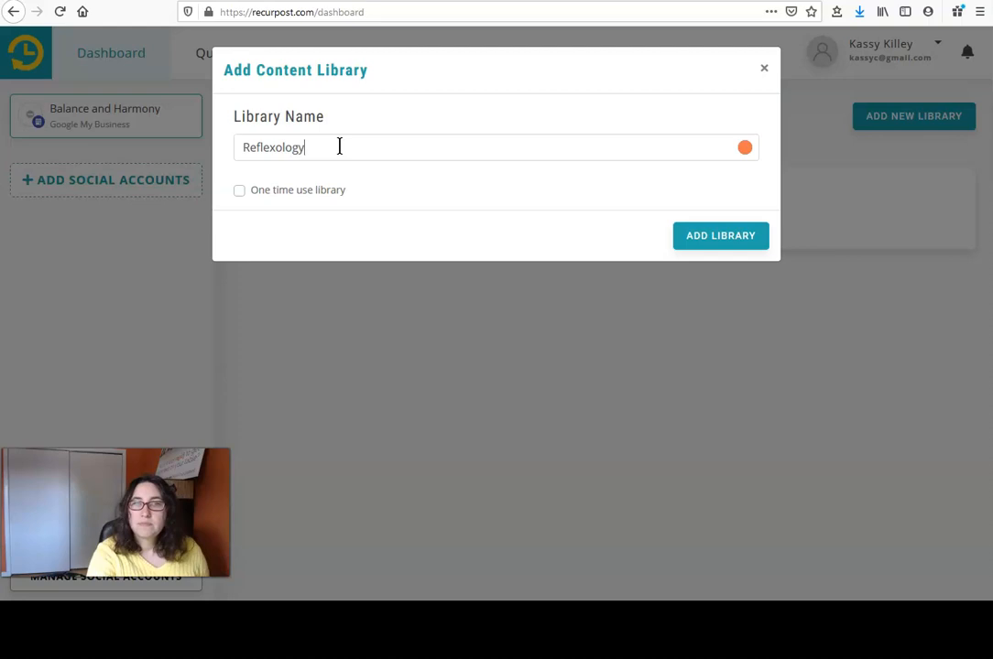
{"action": "left_click", "coordinate": [705, 239]}
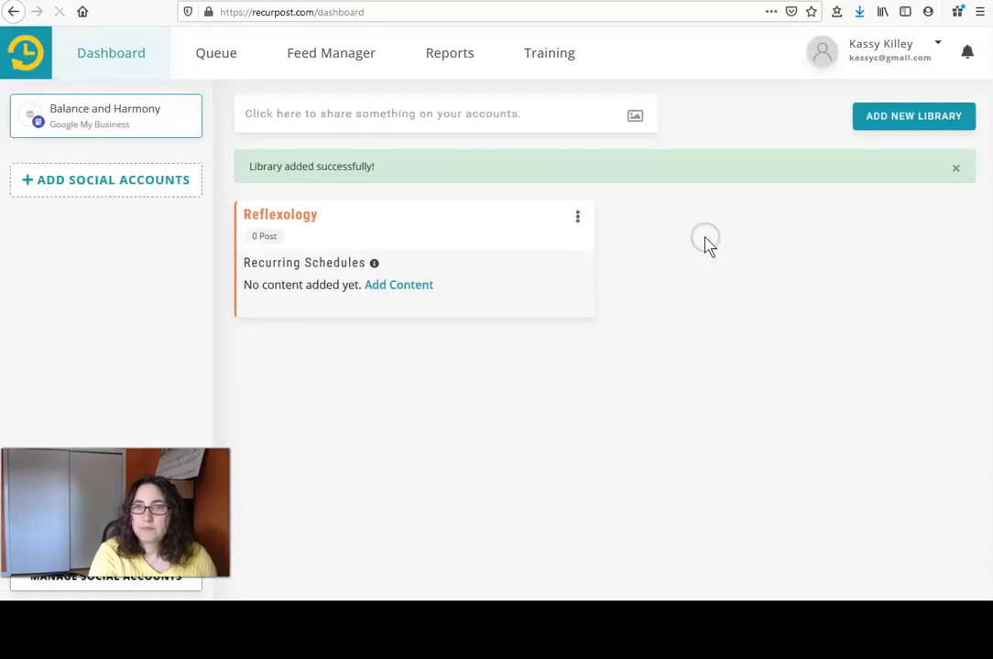
- Start a new update in the Reflexology library, attach the "Never had reflexology?" cat image, and show the Google My Business preview
{"action": "left_click", "coordinate": [398, 285]}
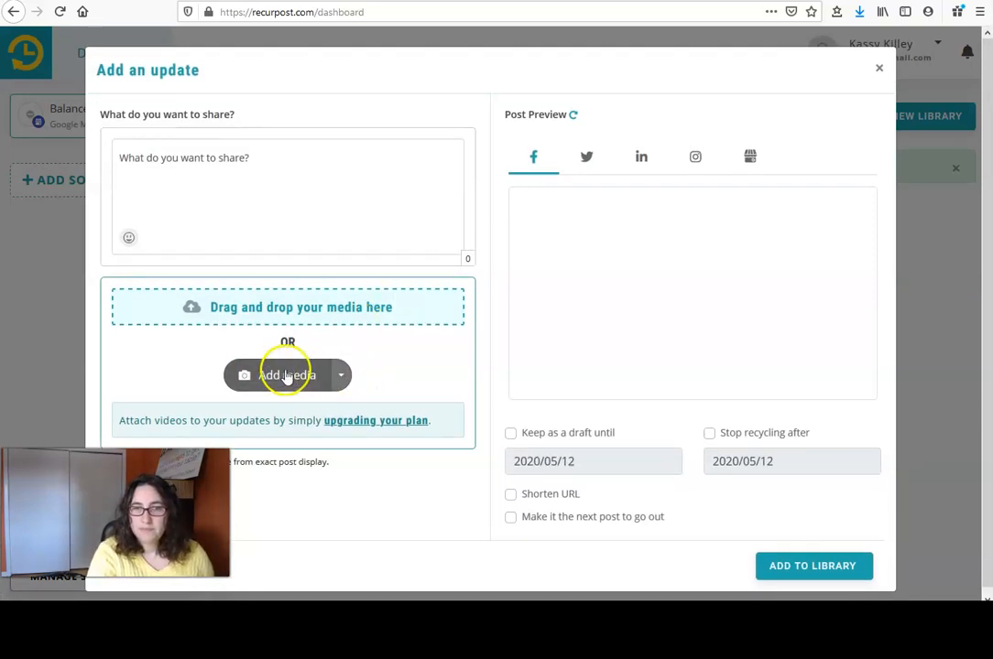
{"action": "left_click", "coordinate": [343, 380]}
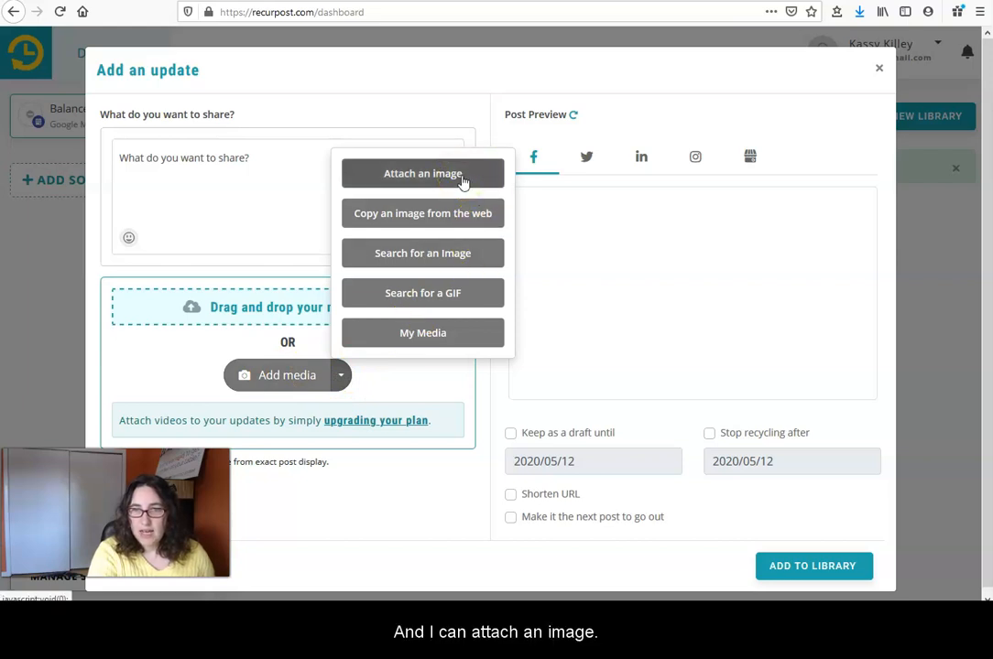
{"action": "left_click", "coordinate": [422, 174]}
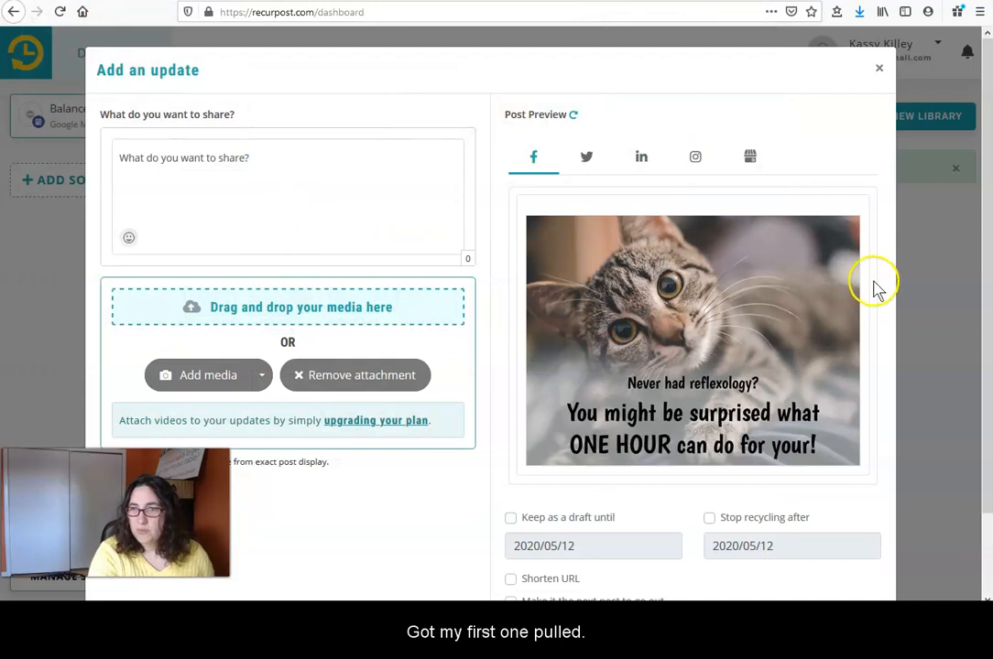
{"action": "left_click", "coordinate": [752, 161]}
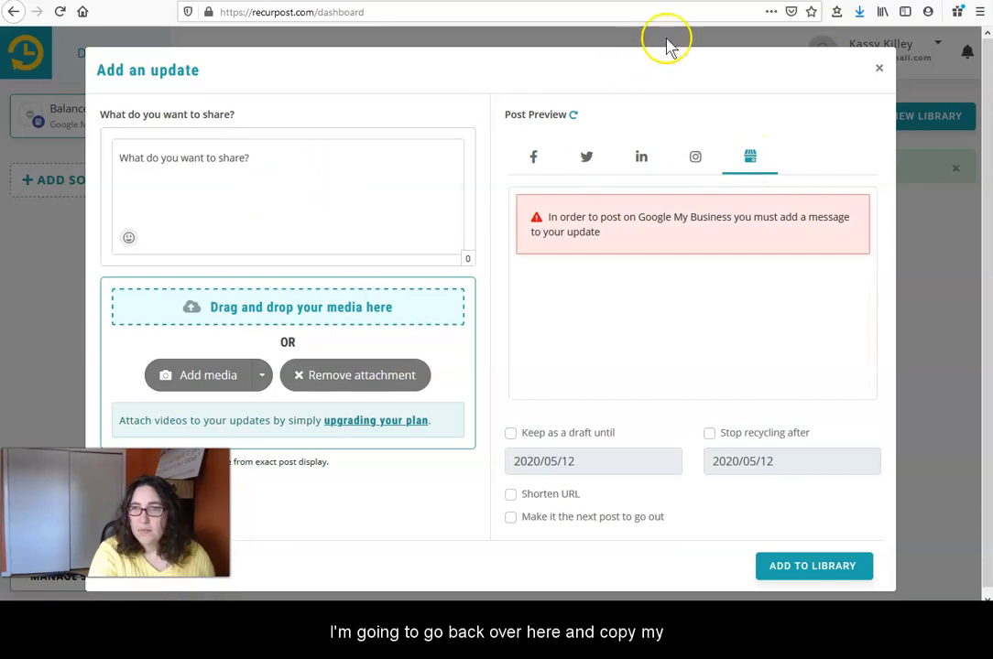
- Copy the "After just one reflexology session" text beside the cat graphic in Word and paste it as the RecurPost update's message
{"action": "key", "text": "alt+Tab"}
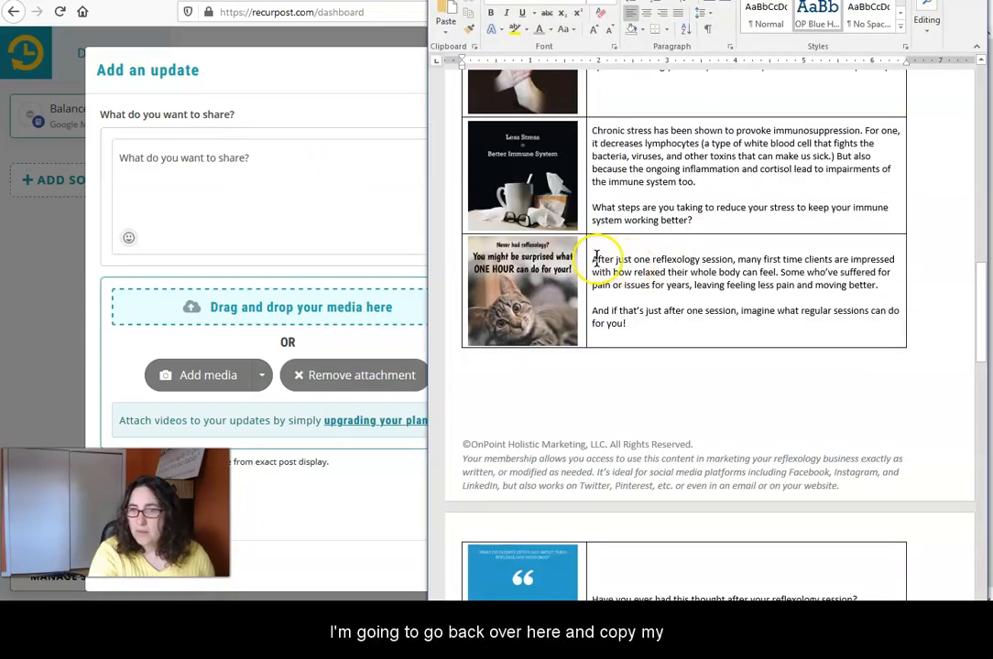
{"action": "left_click_drag", "start_coordinate": [595, 258], "coordinate": [694, 324]}
{"action": "key", "text": "ctrl+c"}
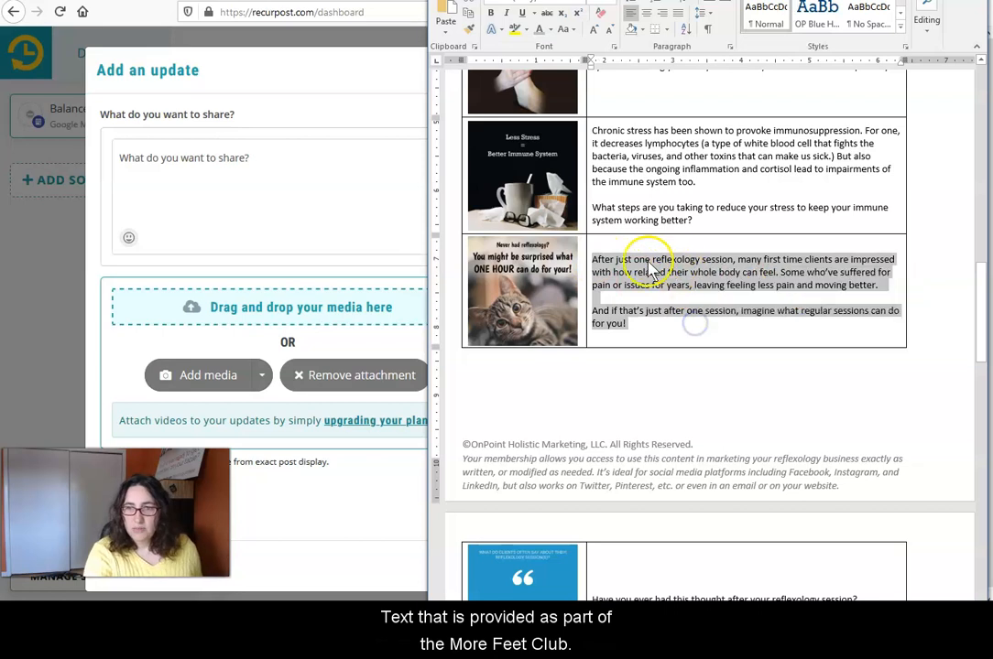
{"action": "left_click", "coordinate": [281, 175]}
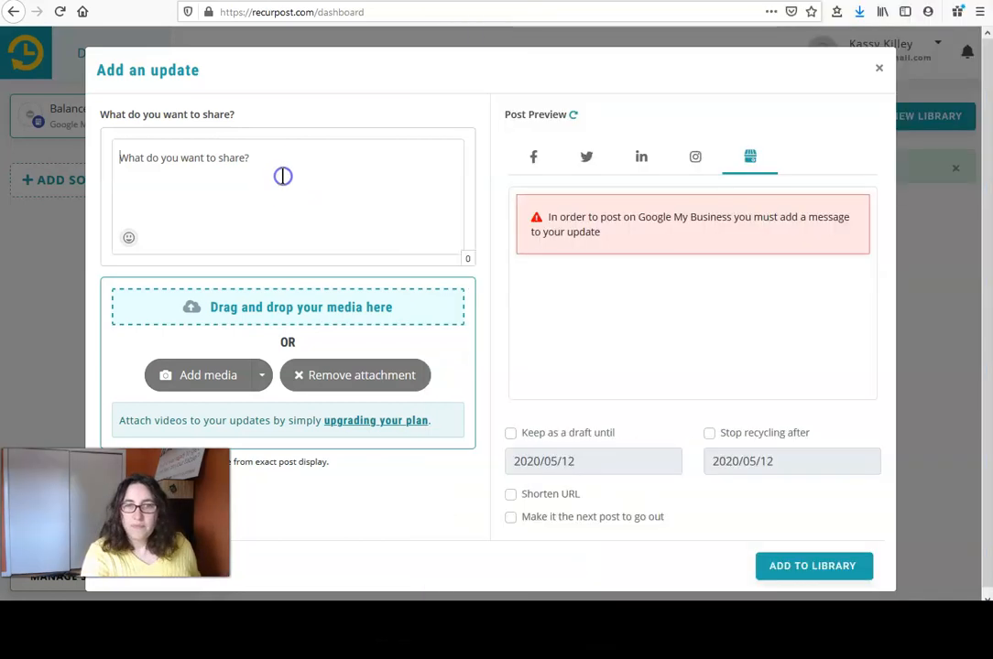
{"action": "key", "text": "ctrl+v"}
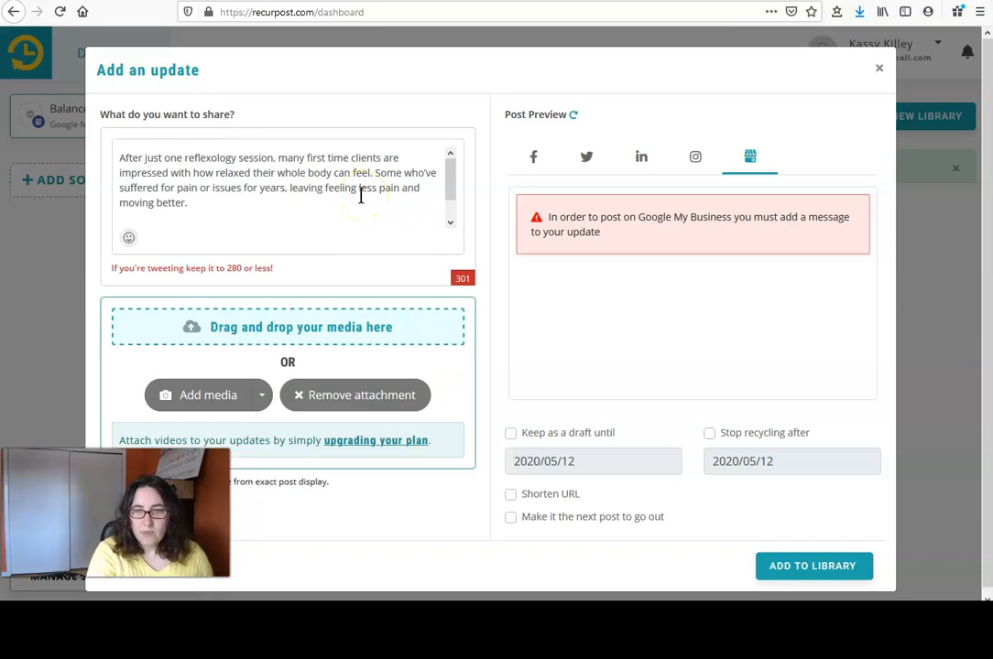
{"action": "left_click_drag", "start_coordinate": [454, 184], "coordinate": [464, 162]}
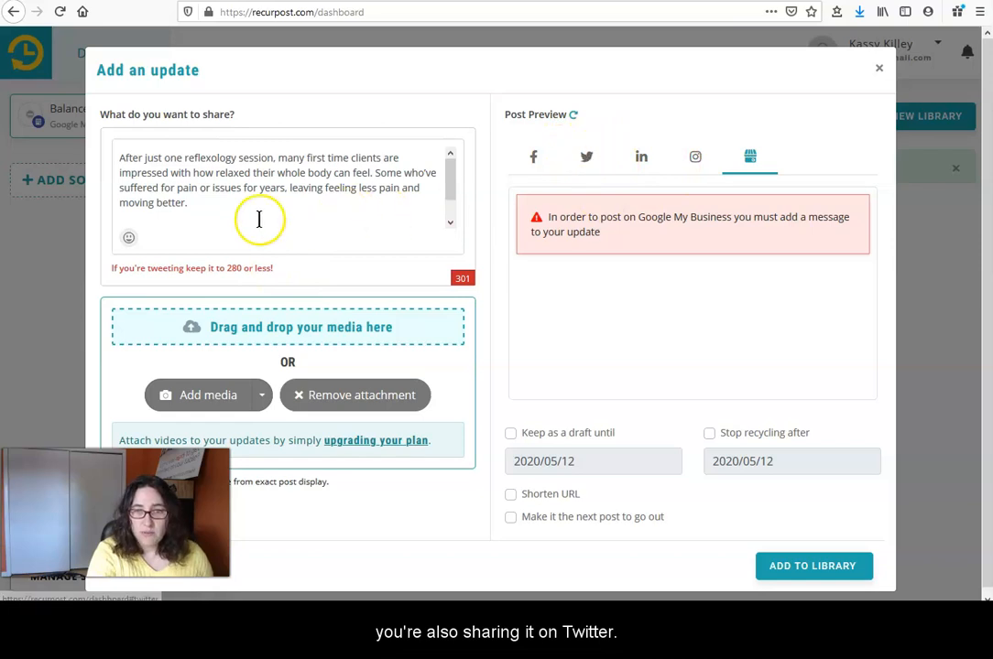
{"action": "mouse_move", "coordinate": [456, 188]}
{"action": "left_mouse_down"}
{"action": "mouse_move", "coordinate": [458, 211]}
{"action": "mouse_move", "coordinate": [454, 168]}
{"action": "left_mouse_up"}
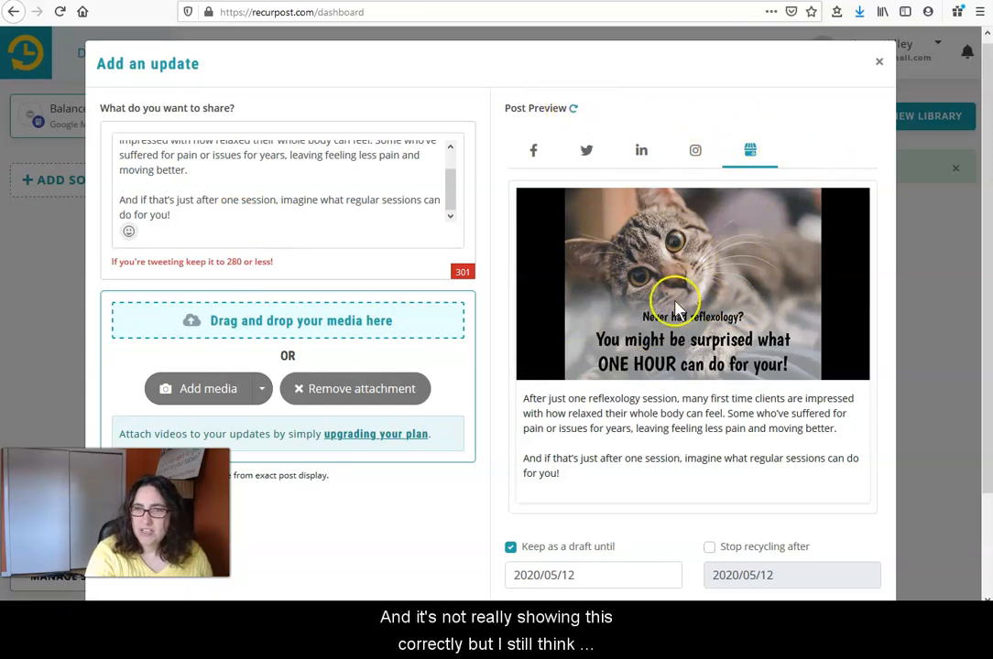
- Set the cat graphic update to stop recycling after 2020/07/31
{"action": "scroll", "coordinate": [721, 322], "scroll_direction": "down", "scroll_amount": 3}
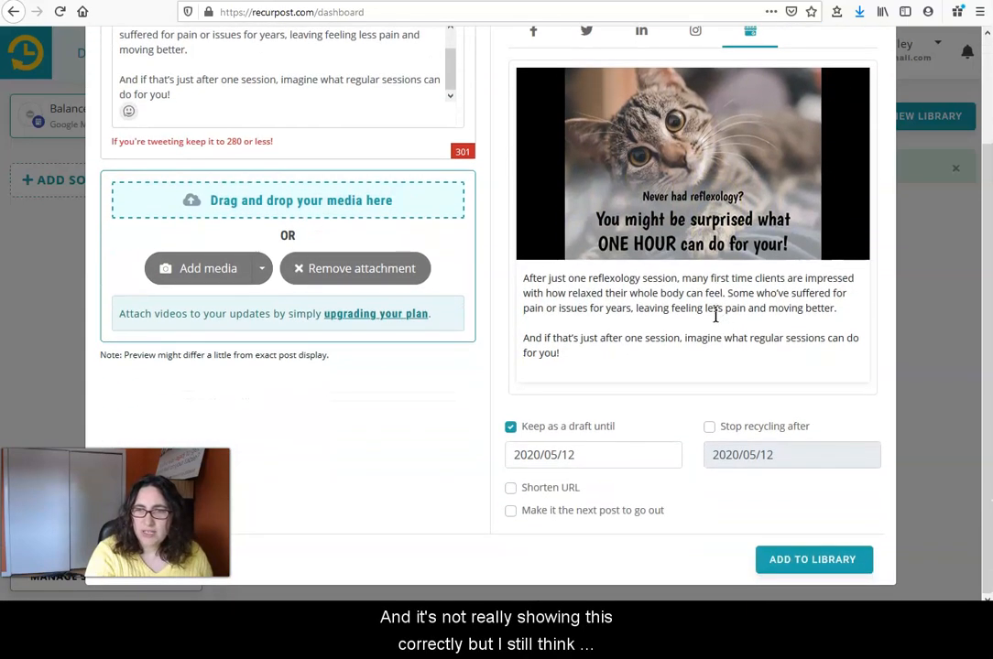
{"action": "scroll", "coordinate": [602, 275], "scroll_direction": "up", "scroll_amount": 2}
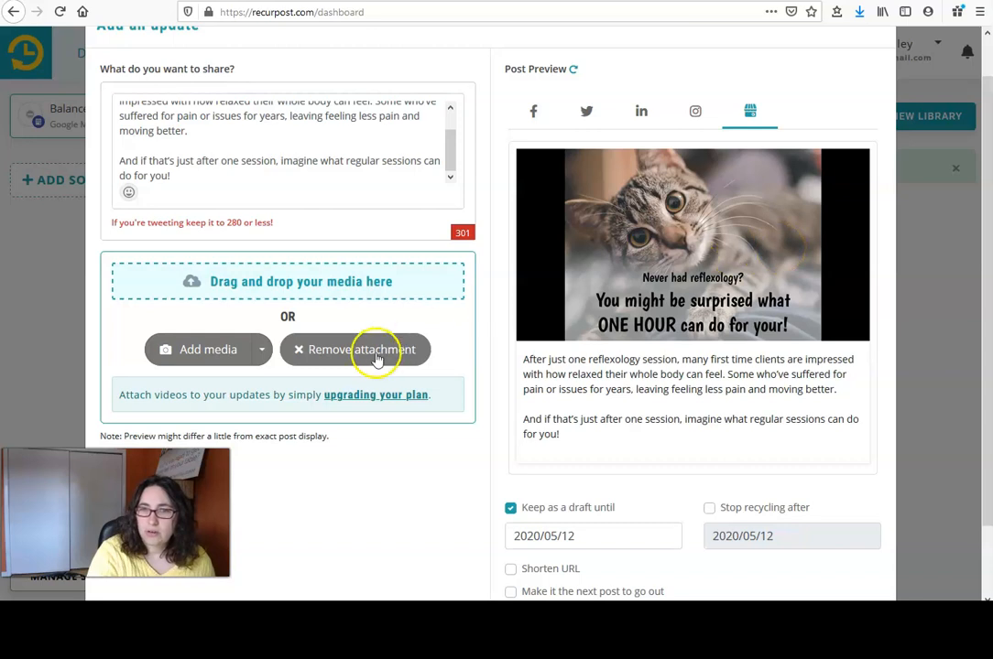
{"action": "scroll", "coordinate": [709, 395], "scroll_direction": "down", "scroll_amount": 2}
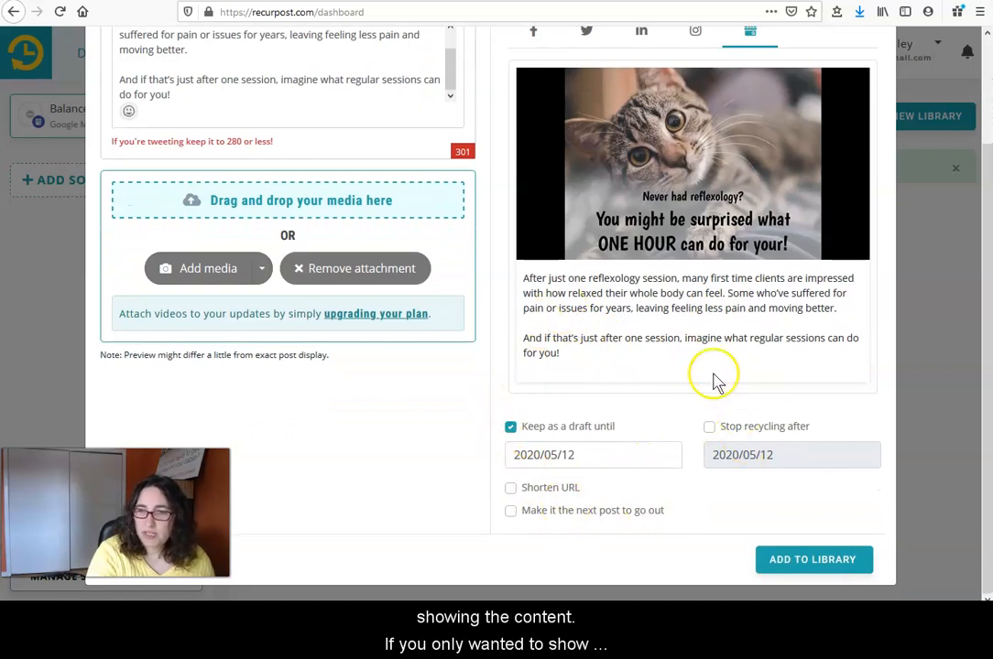
{"action": "left_click", "coordinate": [706, 430]}
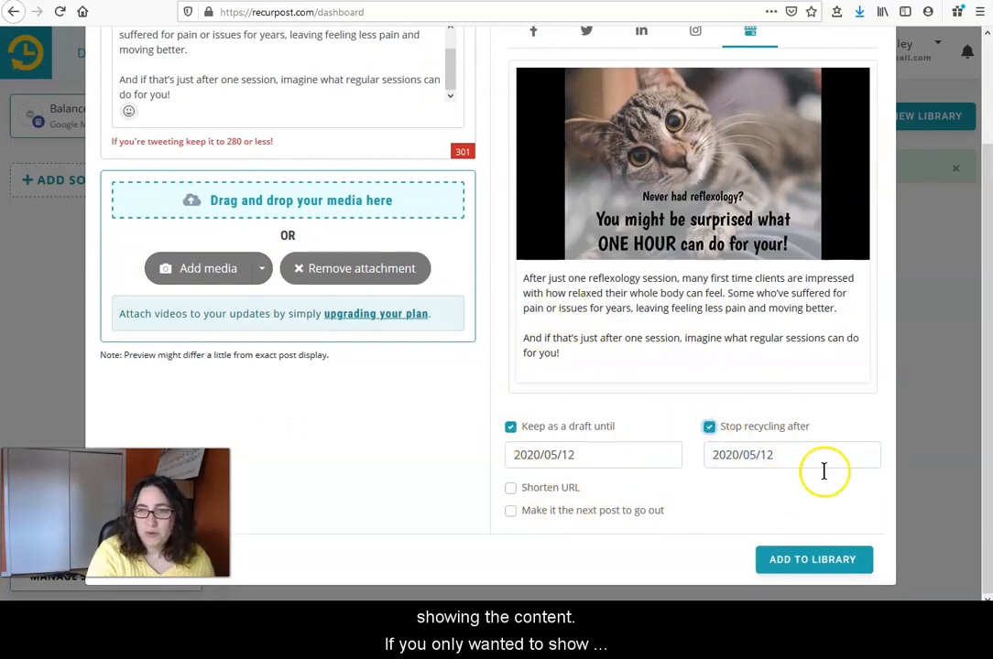
{"action": "left_click", "coordinate": [744, 455]}
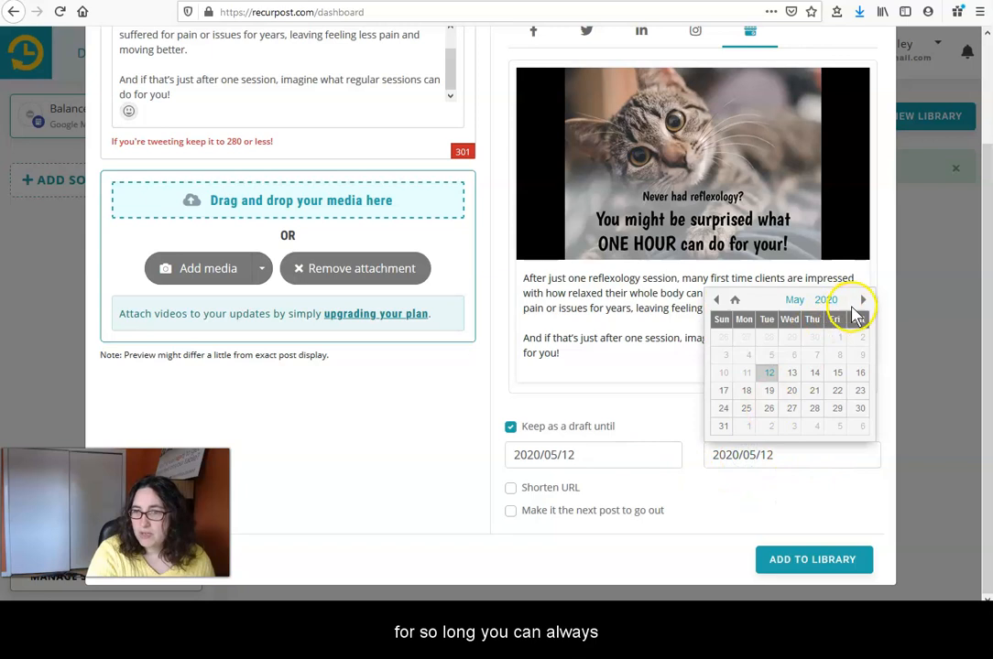
{"action": "left_click", "coordinate": [861, 301]}
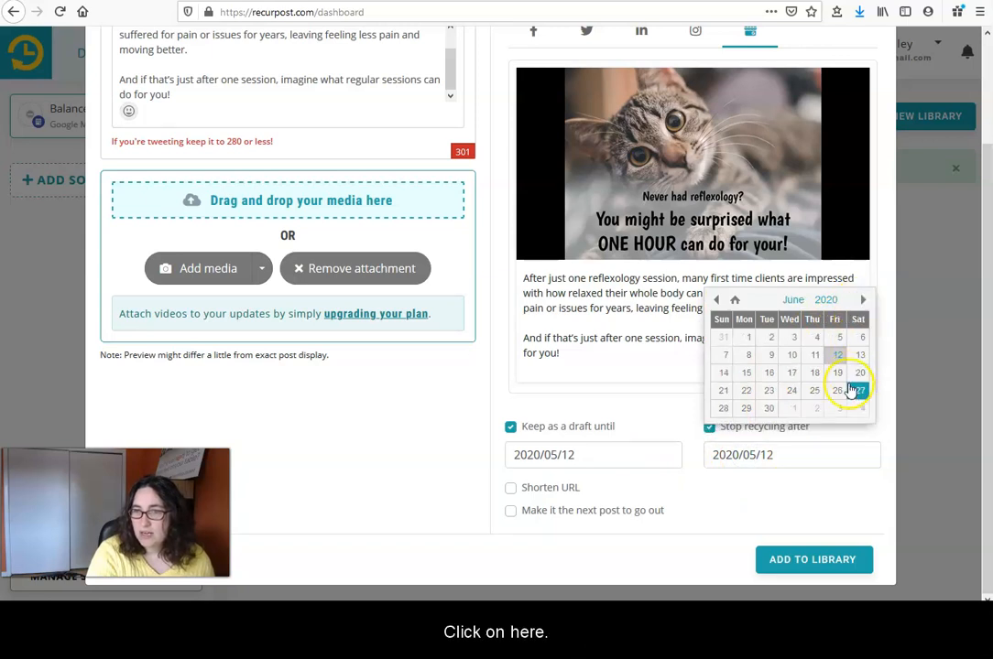
{"action": "left_click", "coordinate": [863, 302]}
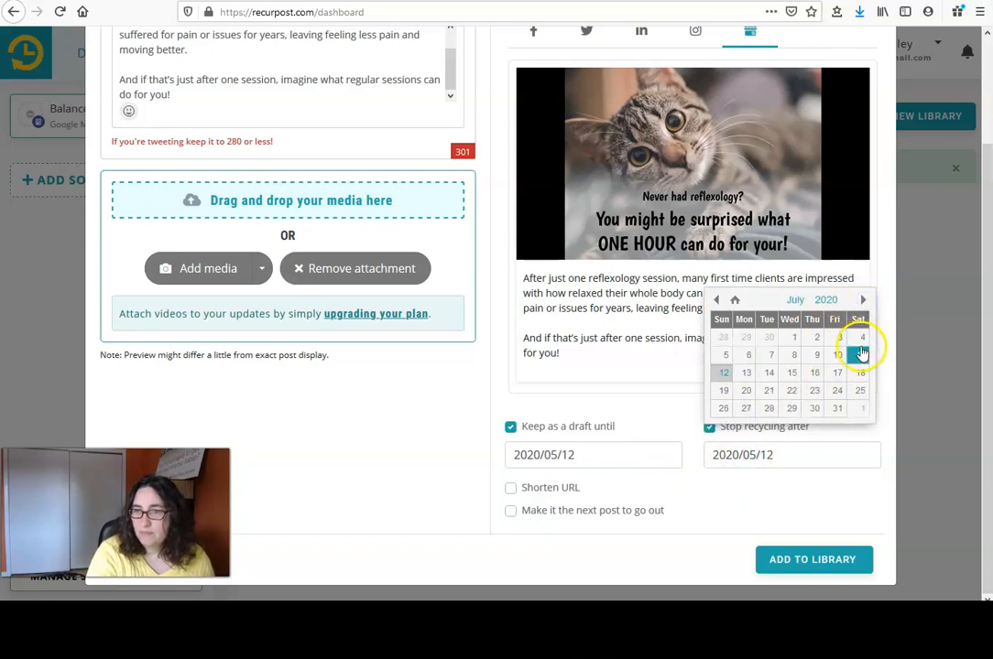
{"action": "left_click", "coordinate": [835, 409]}
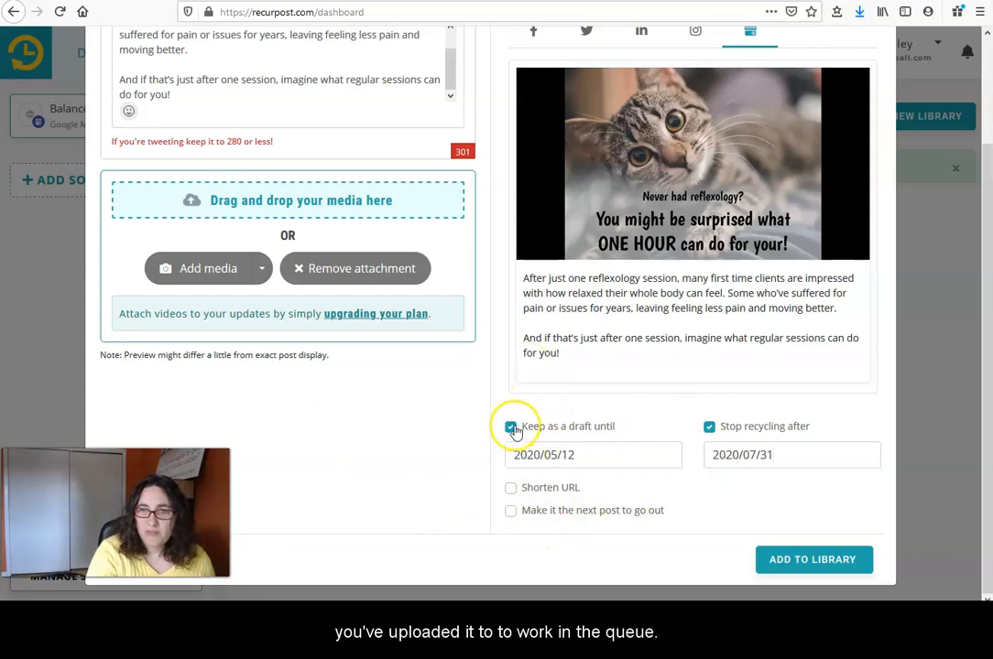
- Add the completed cat graphic update to the Reflexology library
{"action": "scroll", "coordinate": [514, 429], "scroll_direction": "up", "scroll_amount": 3}
{"action": "scroll", "coordinate": [514, 428], "scroll_direction": "down", "scroll_amount": 3}
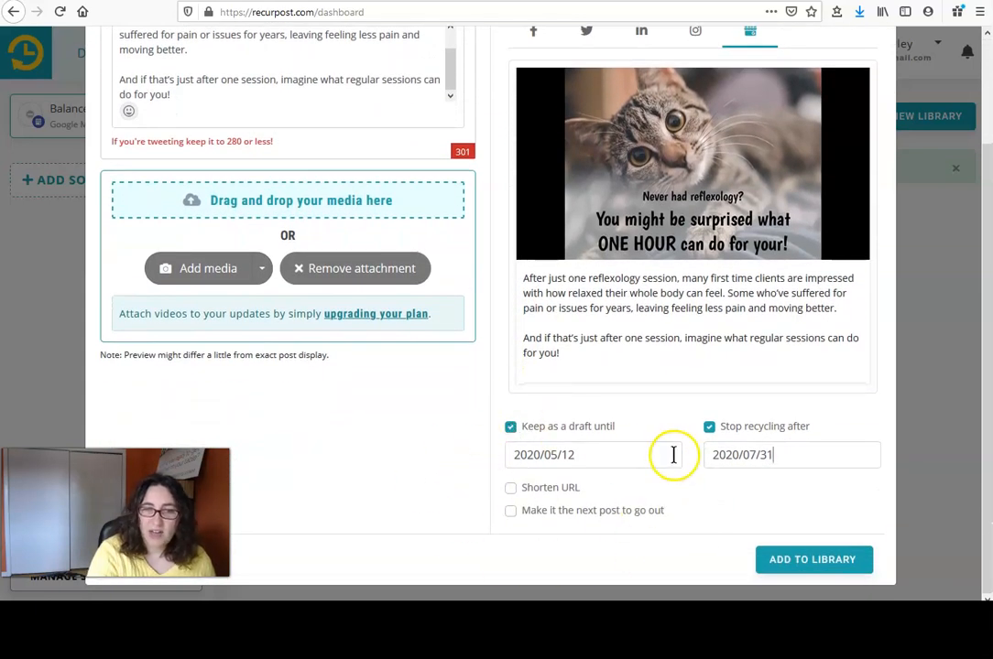
{"action": "left_click", "coordinate": [813, 558]}
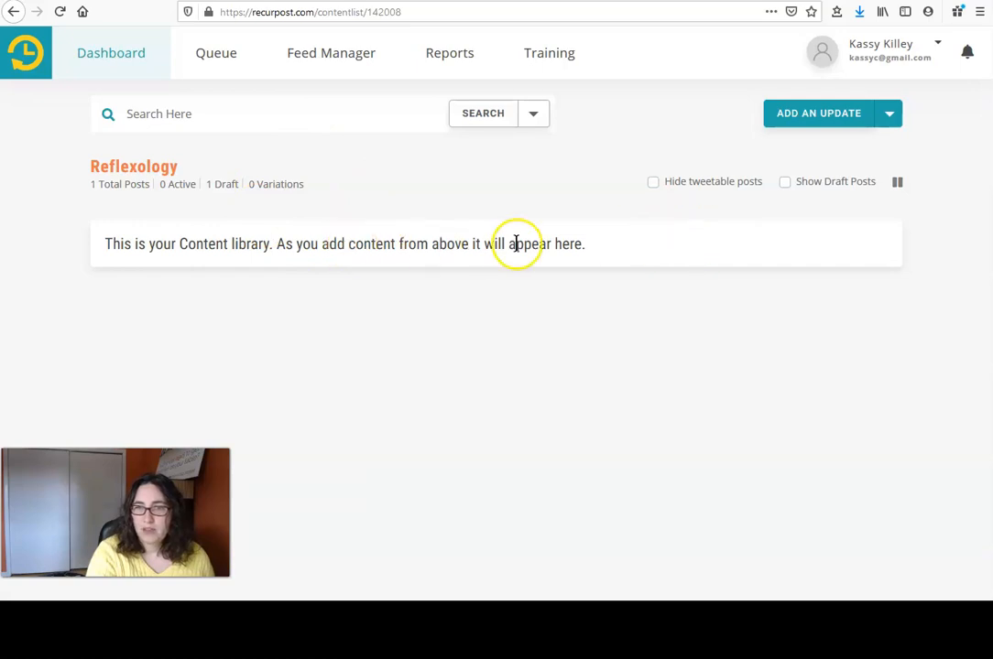
- Start another update in the Reflexology library and attach the "Reflexology Boosts the Immune System" image
{"action": "left_click", "coordinate": [888, 115]}
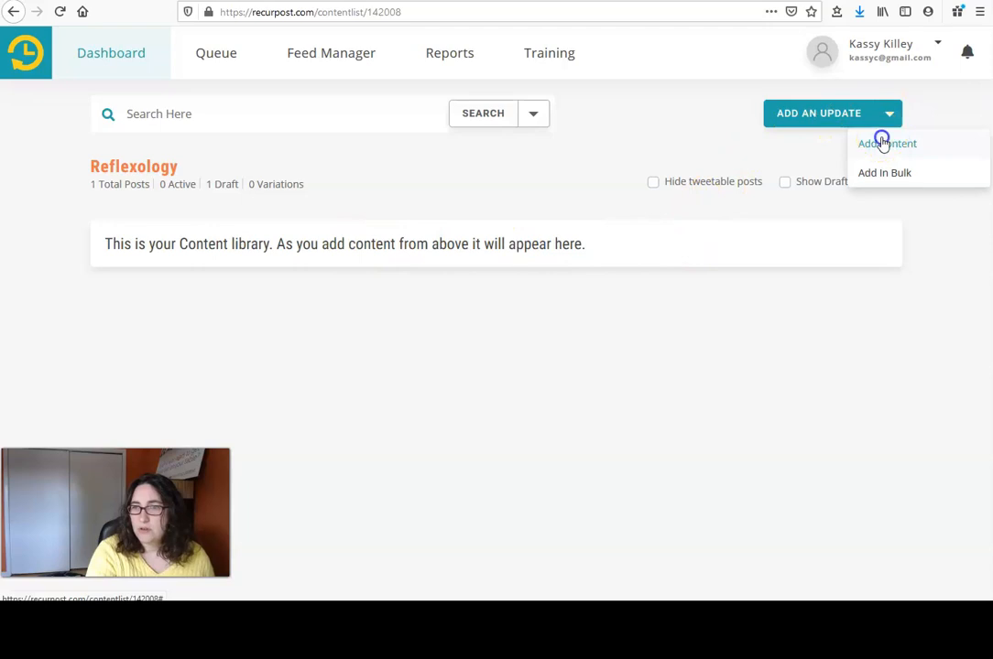
{"action": "left_click", "coordinate": [882, 142]}
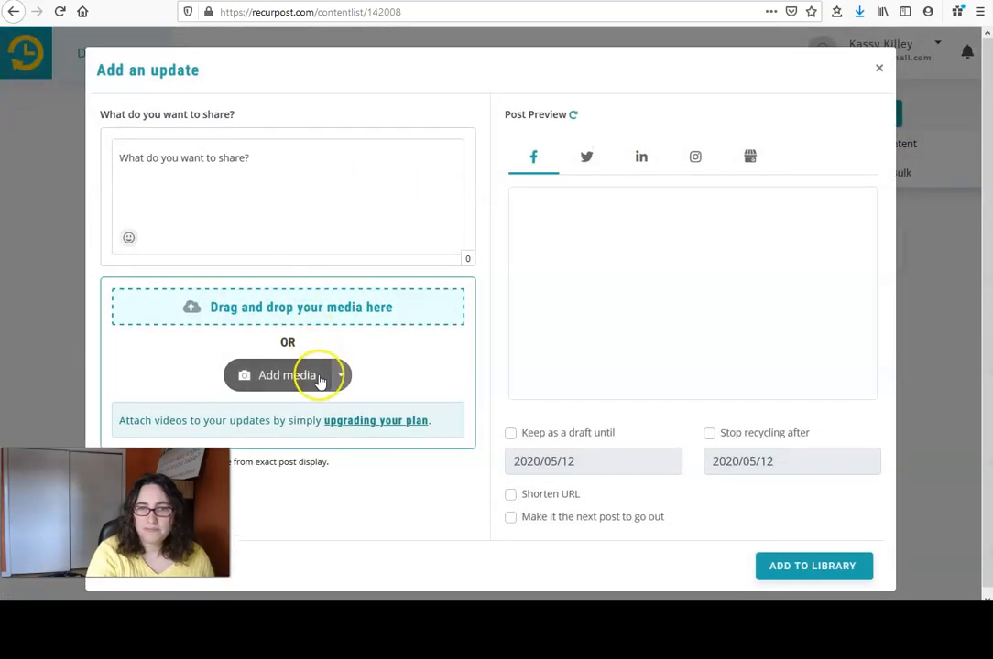
{"action": "left_click", "coordinate": [340, 374]}
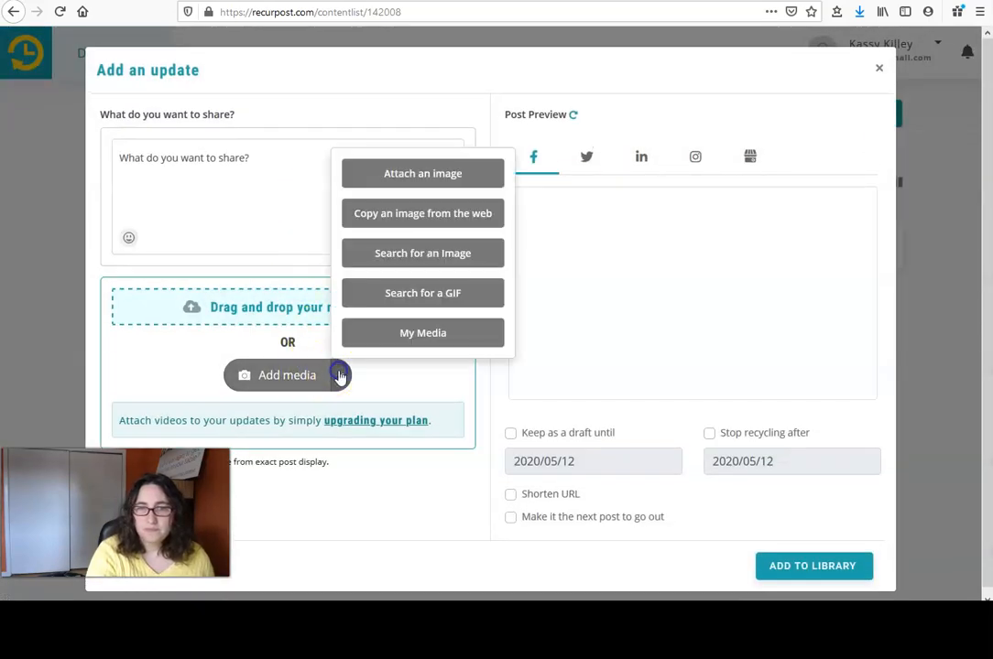
{"action": "left_click", "coordinate": [413, 174]}
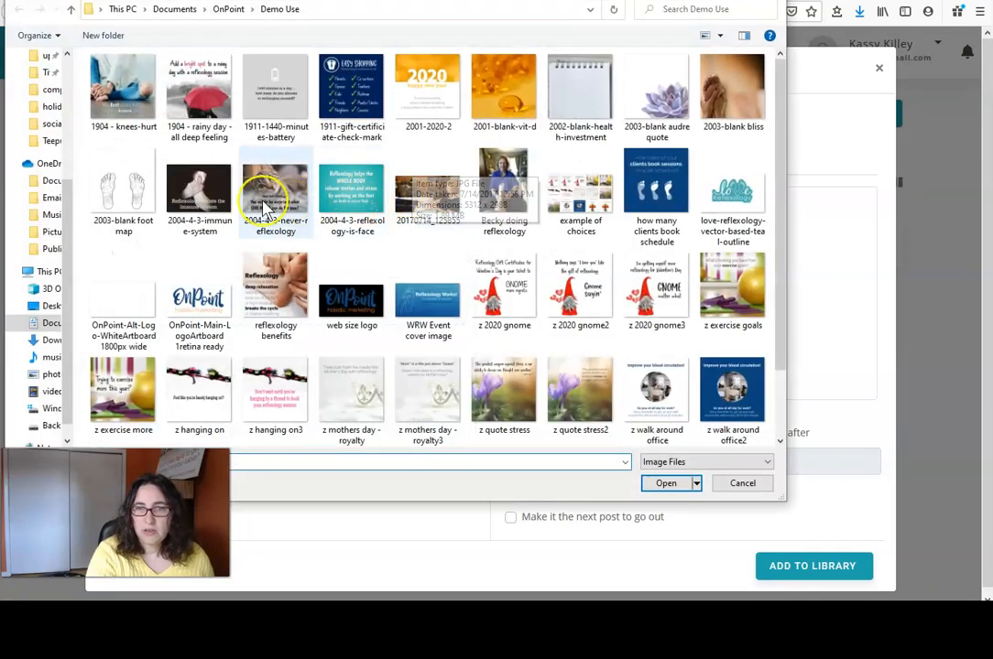
{"action": "double_click", "coordinate": [193, 194]}
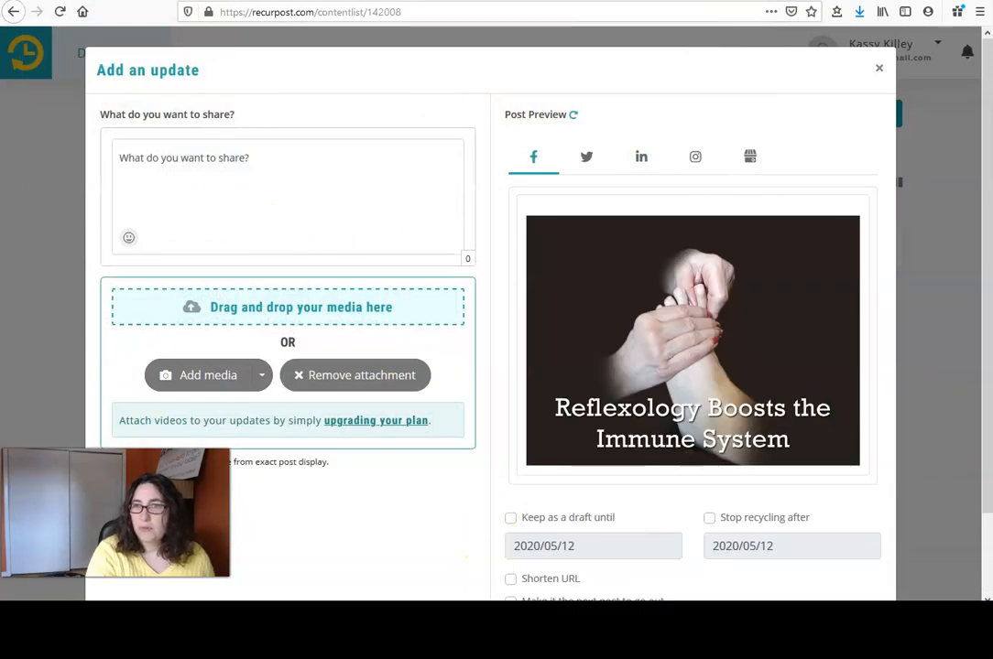
- Copy the "Reflexology helps to restore balance" text from Word into the update's message and refresh its Google My Business preview
{"action": "key", "text": "alt+Tab"}
{"action": "scroll", "coordinate": [687, 270], "scroll_direction": "up", "scroll_amount": 1}
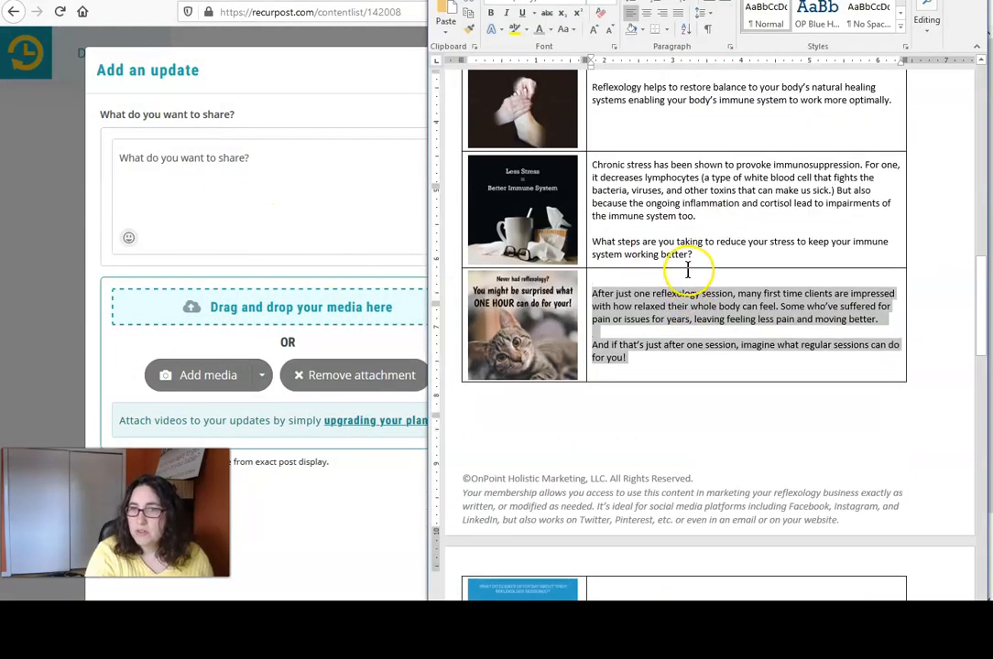
{"action": "scroll", "coordinate": [687, 268], "scroll_direction": "up", "scroll_amount": 3}
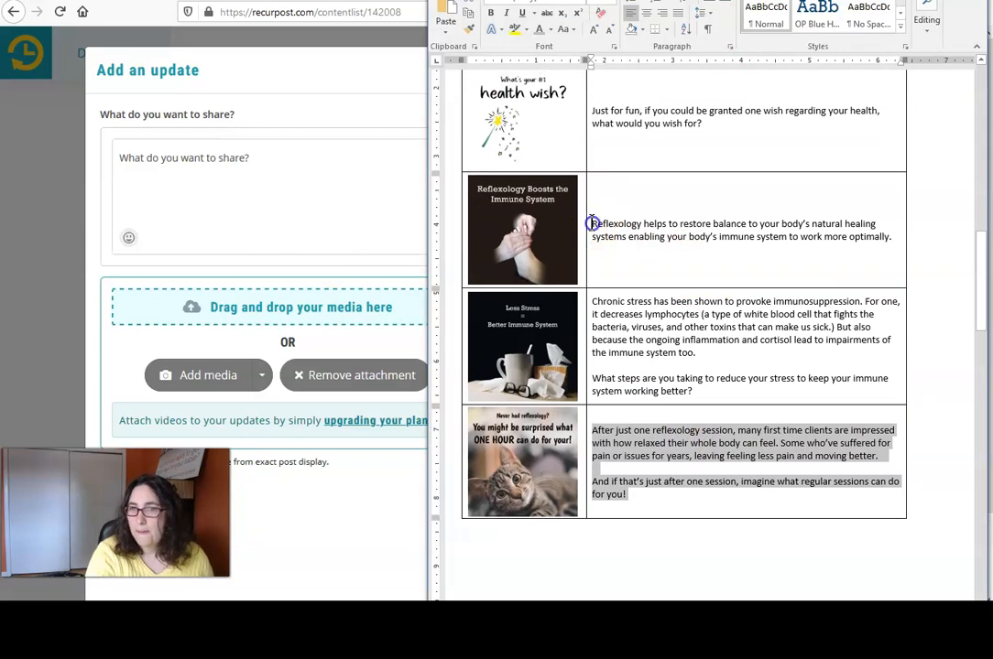
{"action": "left_click_drag", "start_coordinate": [591, 222], "coordinate": [825, 216]}
{"action": "left_click_drag", "start_coordinate": [890, 227], "coordinate": [909, 250]}
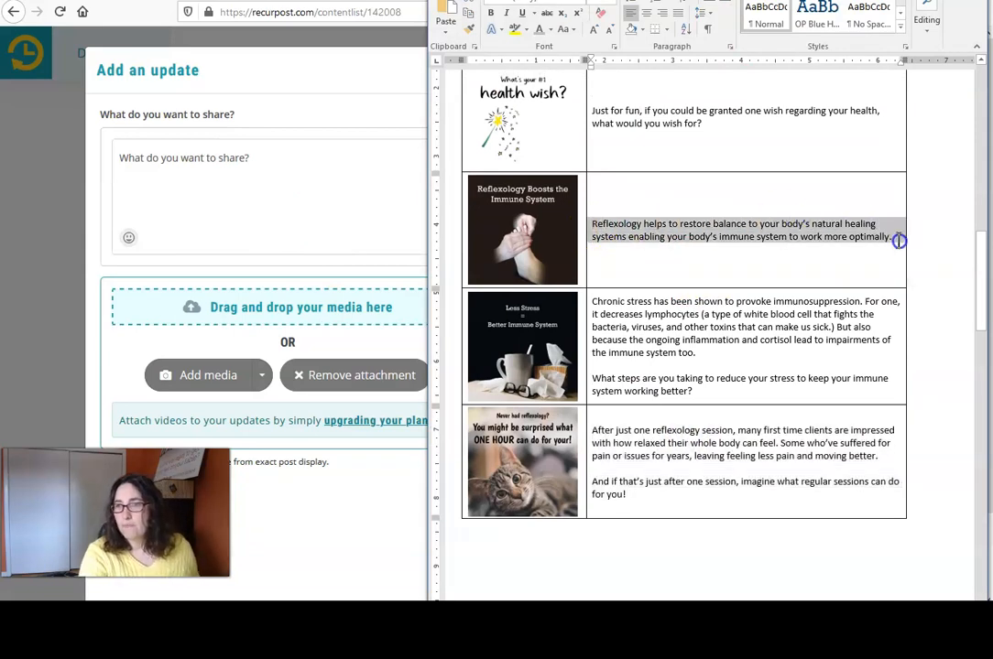
{"action": "key", "text": "ctrl+c"}
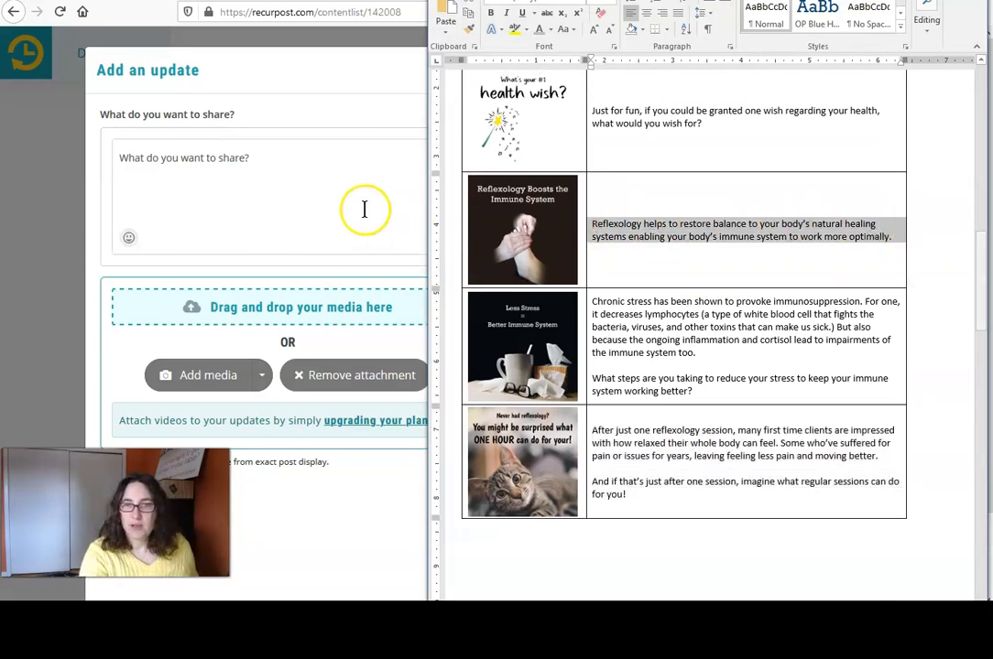
{"action": "left_click", "coordinate": [307, 200]}
{"action": "key", "text": "ctrl+v"}
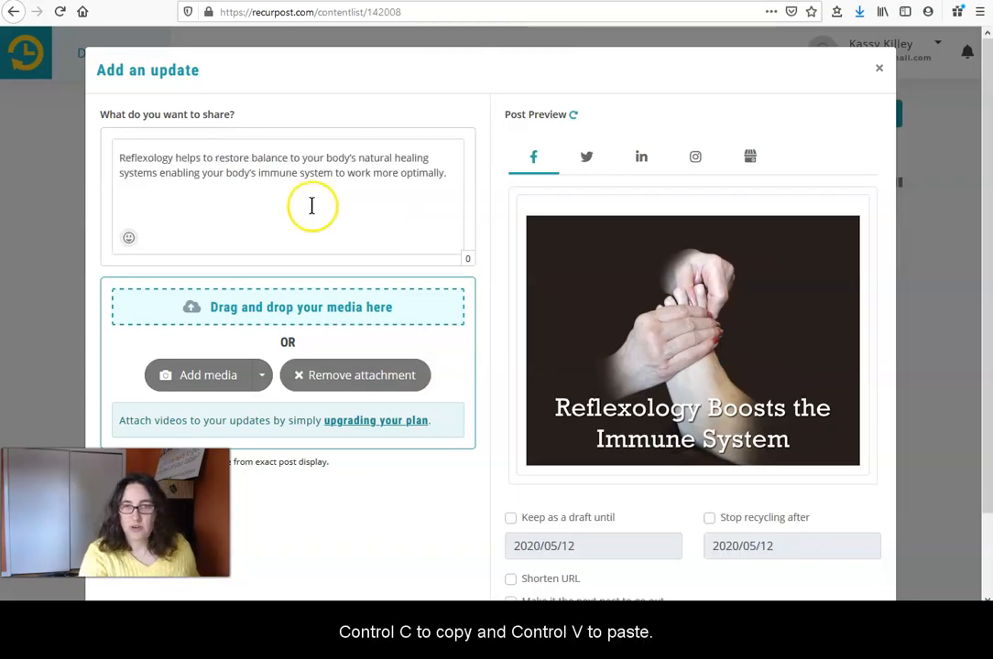
{"action": "left_click", "coordinate": [752, 161]}
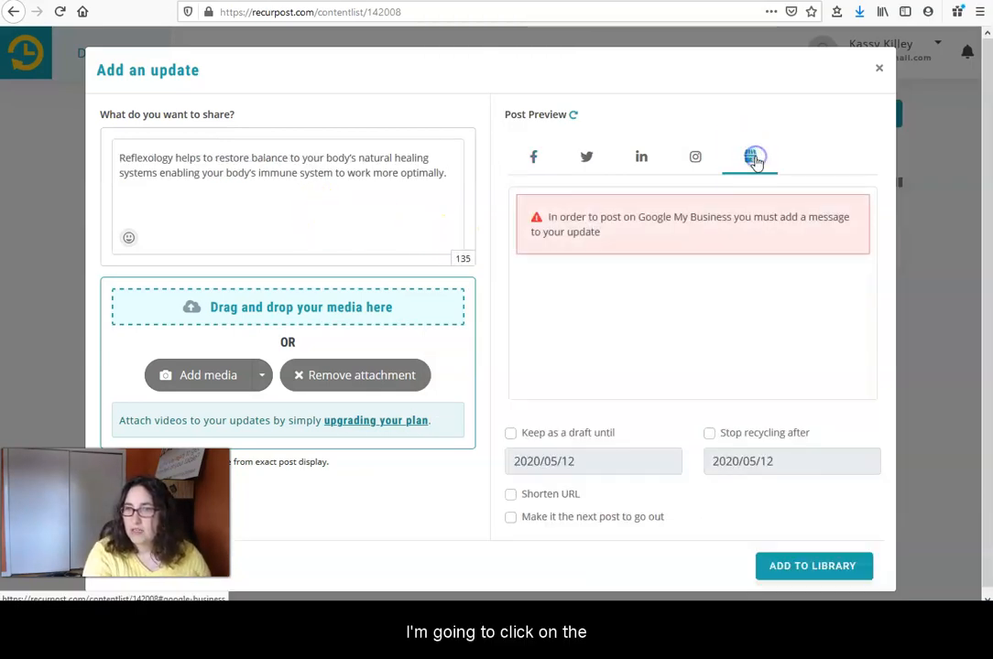
{"action": "left_click", "coordinate": [572, 117]}
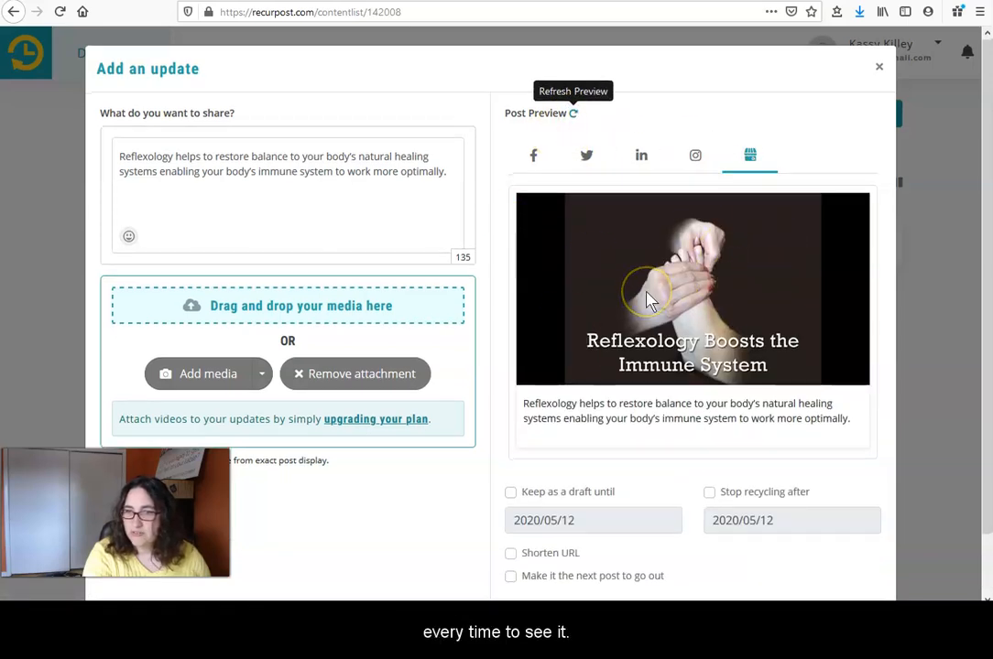
- Set the immune system update to stop recycling after 2020/07/31 and add it to the library
{"action": "scroll", "coordinate": [687, 348], "scroll_direction": "down", "scroll_amount": 2}
{"action": "left_click", "coordinate": [711, 428]}
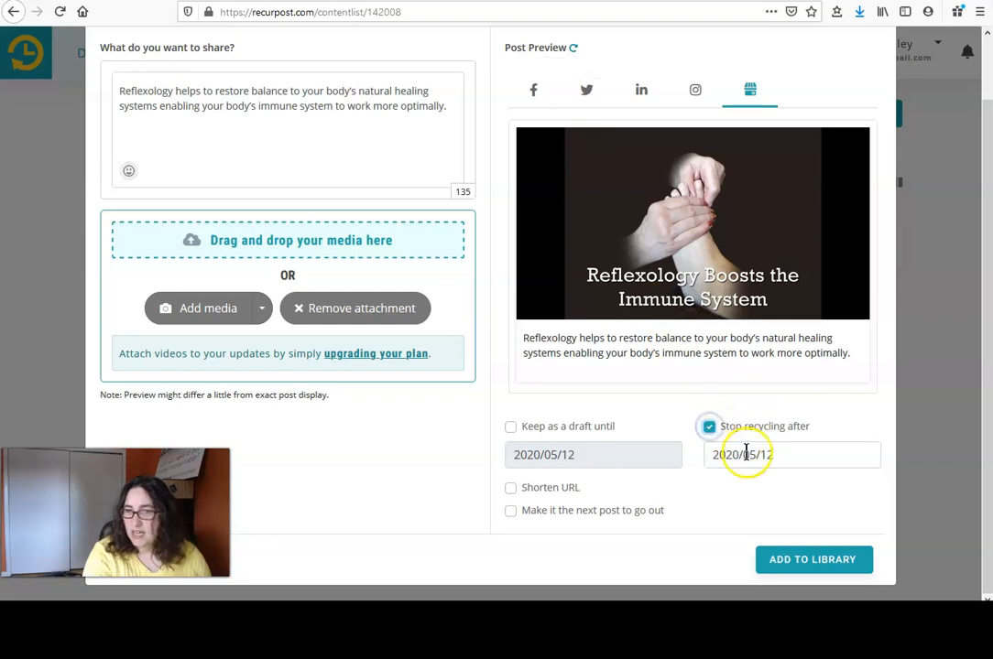
{"action": "left_click", "coordinate": [746, 453]}
{"action": "left_click", "coordinate": [864, 300]}
{"action": "left_click", "coordinate": [864, 301]}
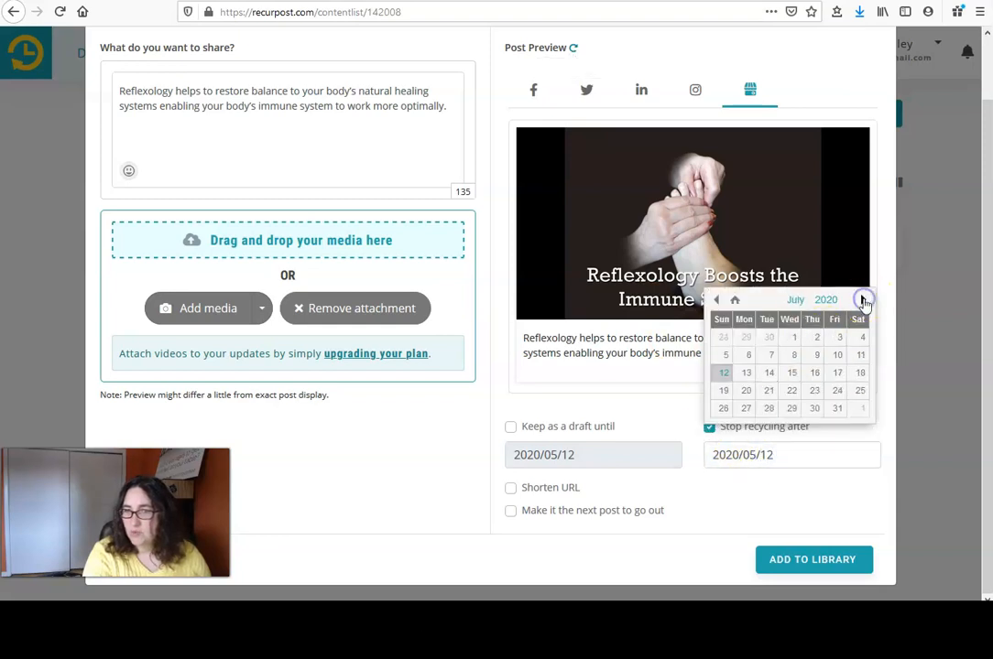
{"action": "left_click", "coordinate": [840, 407]}
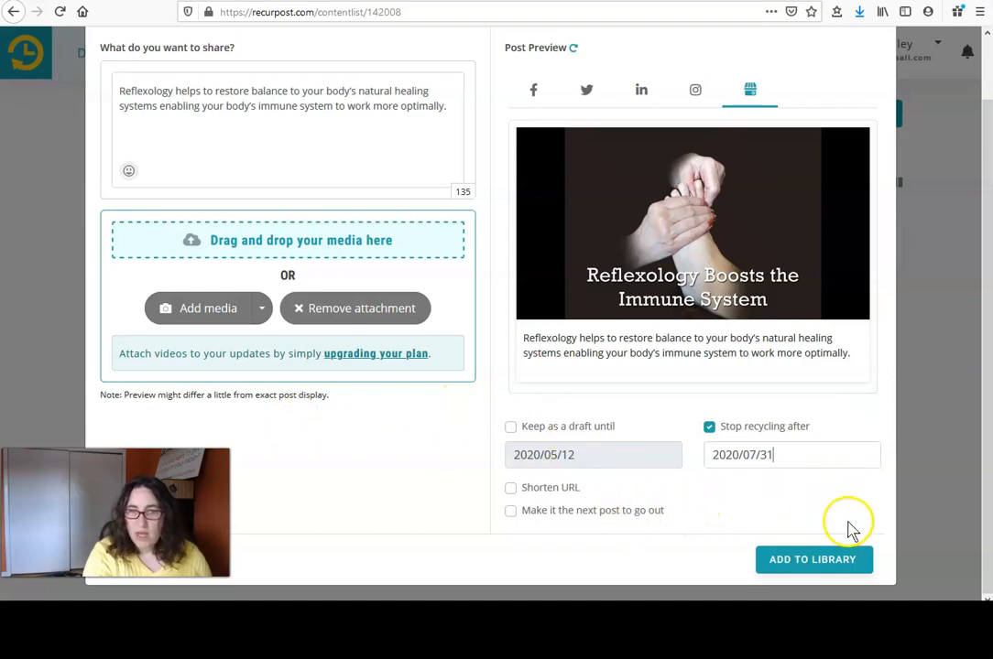
{"action": "left_click", "coordinate": [845, 557]}
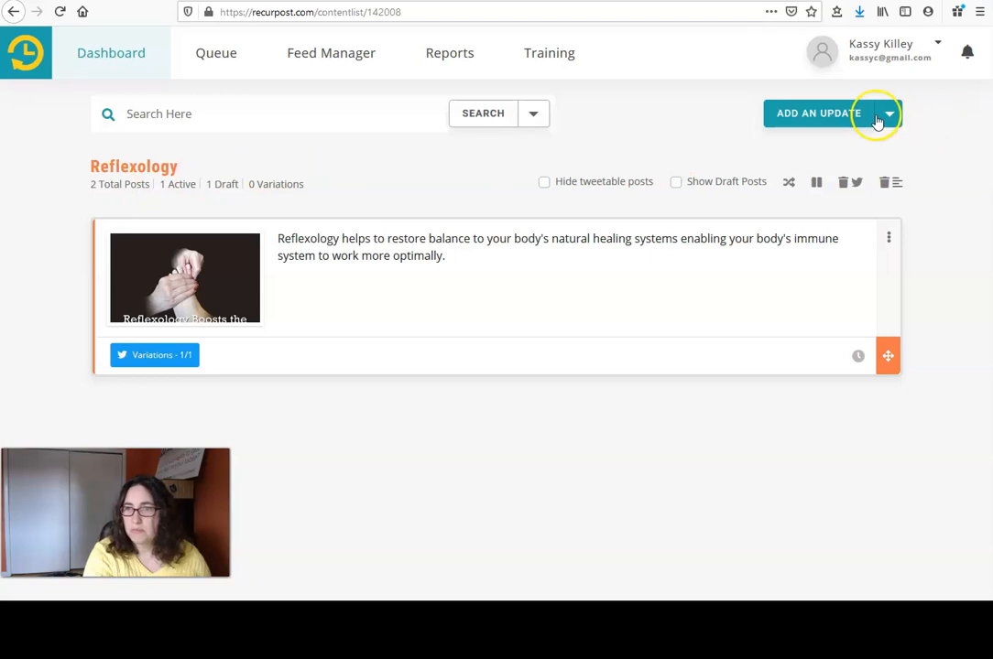
- Start a new update and attach the teal "Reflexology helps the WHOLE BODY" image
{"action": "left_click", "coordinate": [828, 115]}
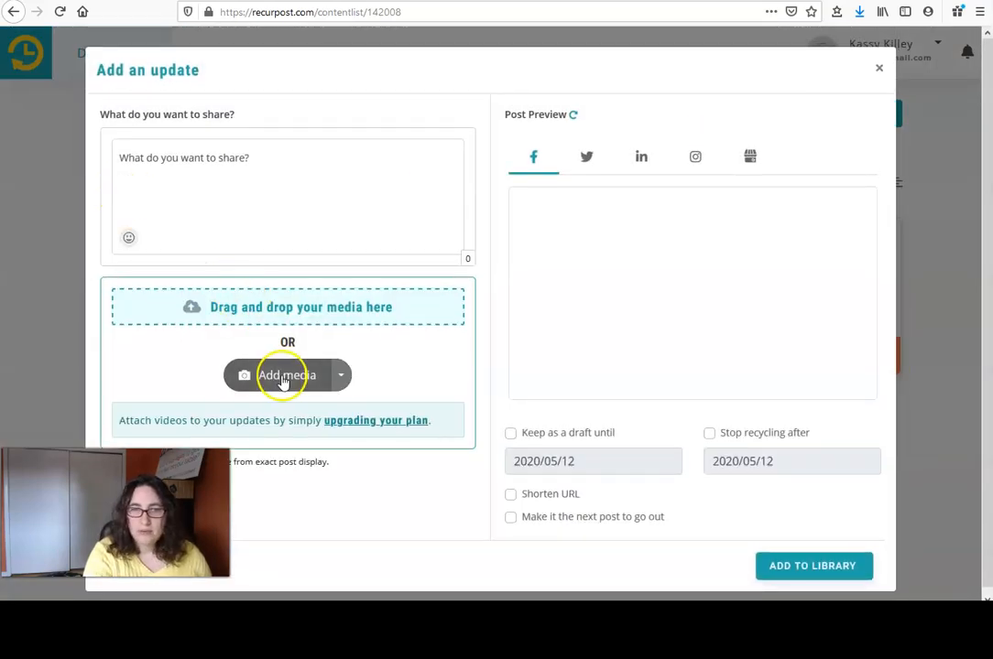
{"action": "left_click", "coordinate": [337, 379]}
{"action": "left_click", "coordinate": [445, 174]}
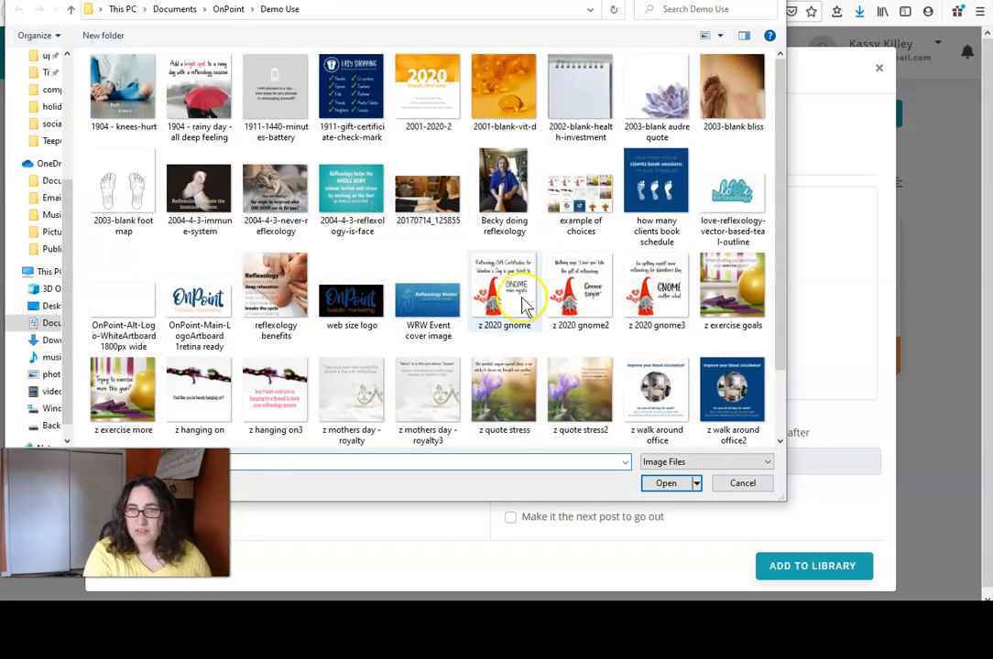
{"action": "double_click", "coordinate": [353, 197]}
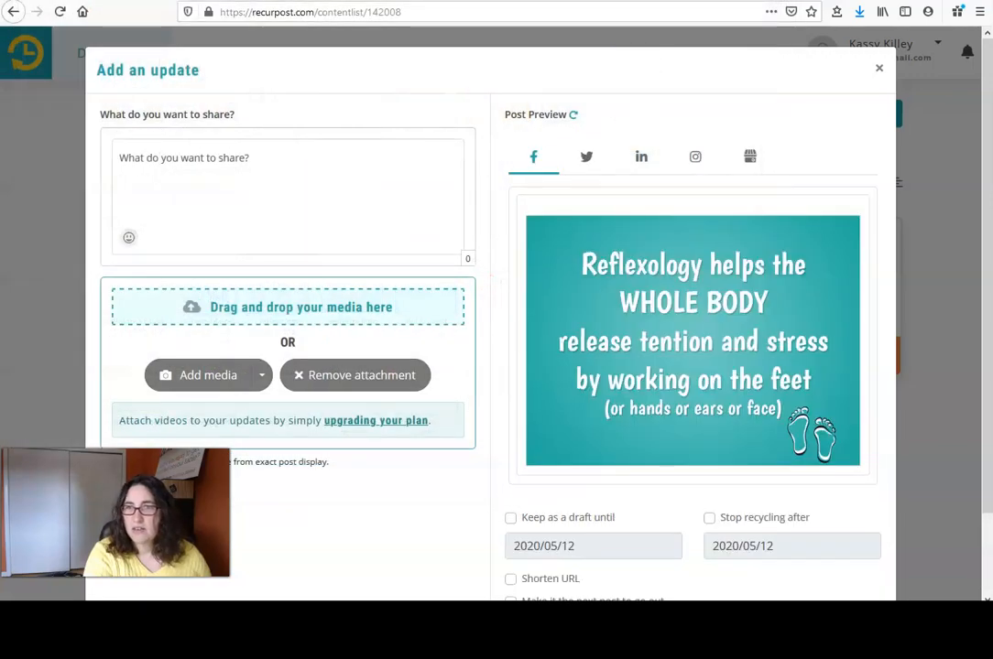
- Copy the "It may seem like I'm just working on your feet" text from Word and paste it as the update's message
{"action": "key", "text": "alt+Tab"}
{"action": "scroll", "coordinate": [705, 349], "scroll_direction": "down", "scroll_amount": 8}
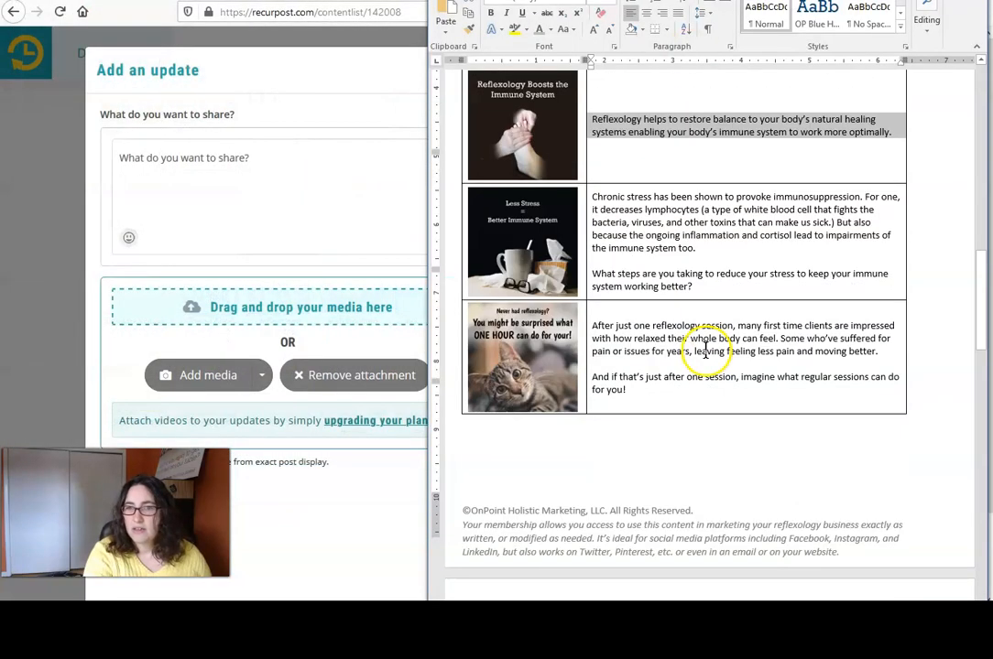
{"action": "scroll", "coordinate": [706, 349], "scroll_direction": "down", "scroll_amount": 3}
{"action": "left_click_drag", "start_coordinate": [796, 317], "coordinate": [594, 301]}
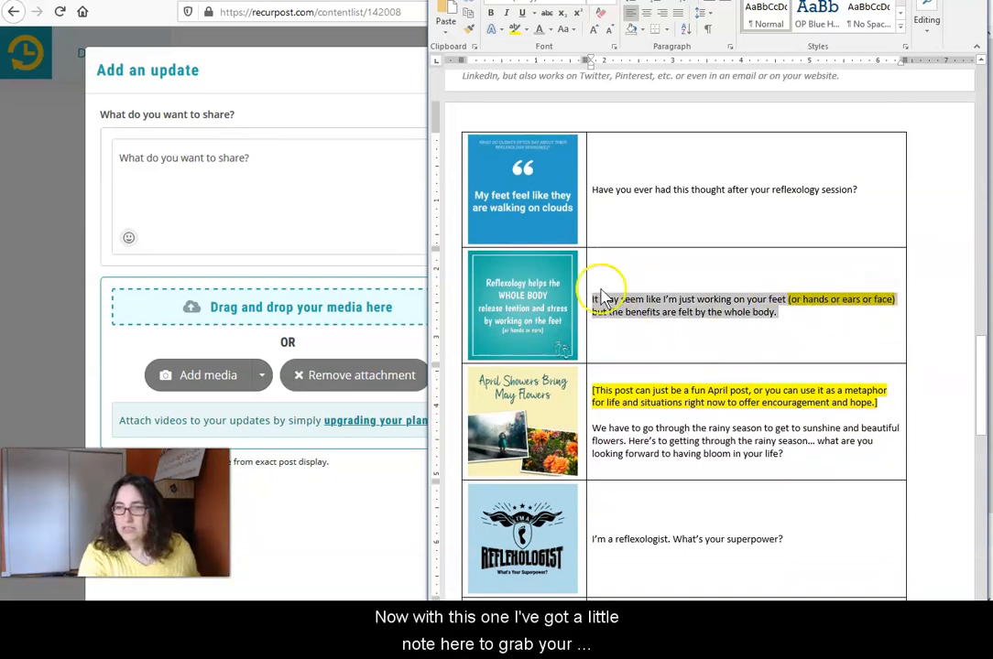
{"action": "left_click", "coordinate": [285, 178]}
{"action": "key", "text": "ctrl+v"}
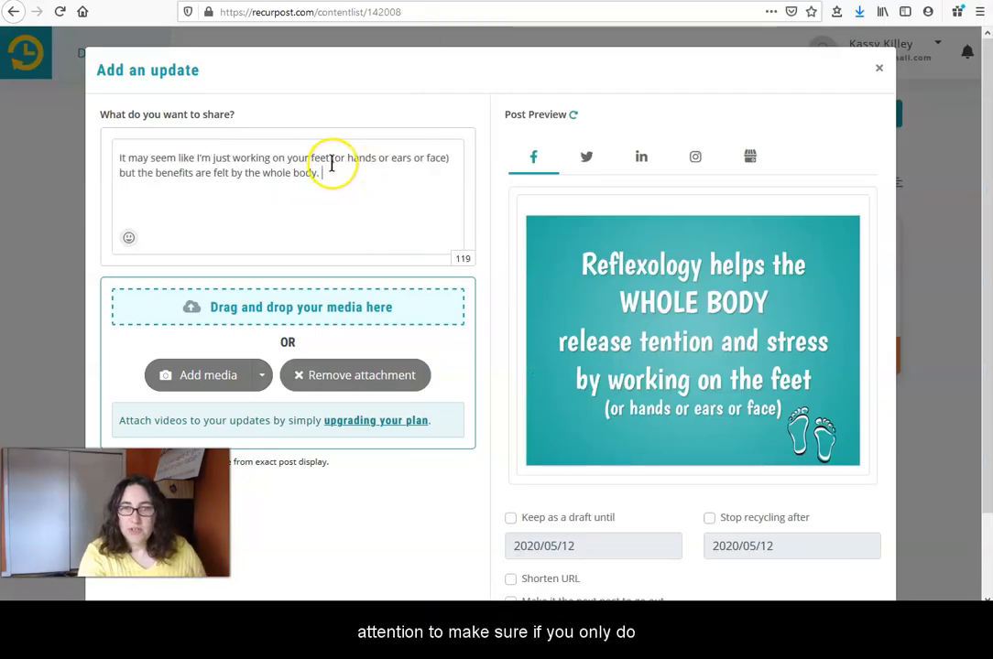
- Remove "(or hands or ears or face)" from the message and refresh the Google My Business preview
{"action": "left_click_drag", "start_coordinate": [331, 162], "coordinate": [448, 160]}
{"action": "key", "text": "BackSpace"}
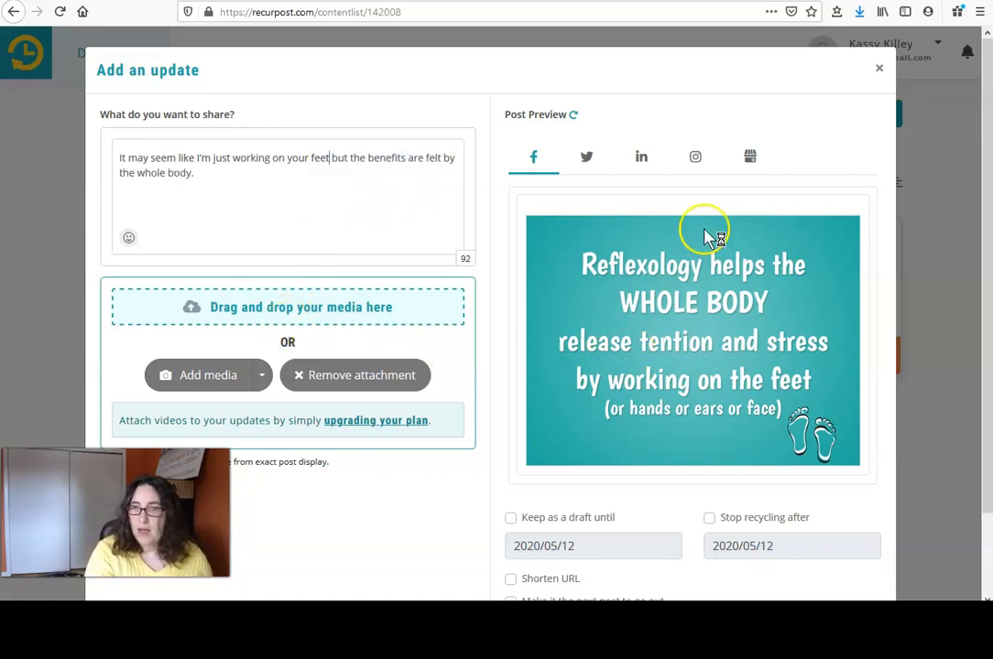
{"action": "left_click", "coordinate": [751, 157]}
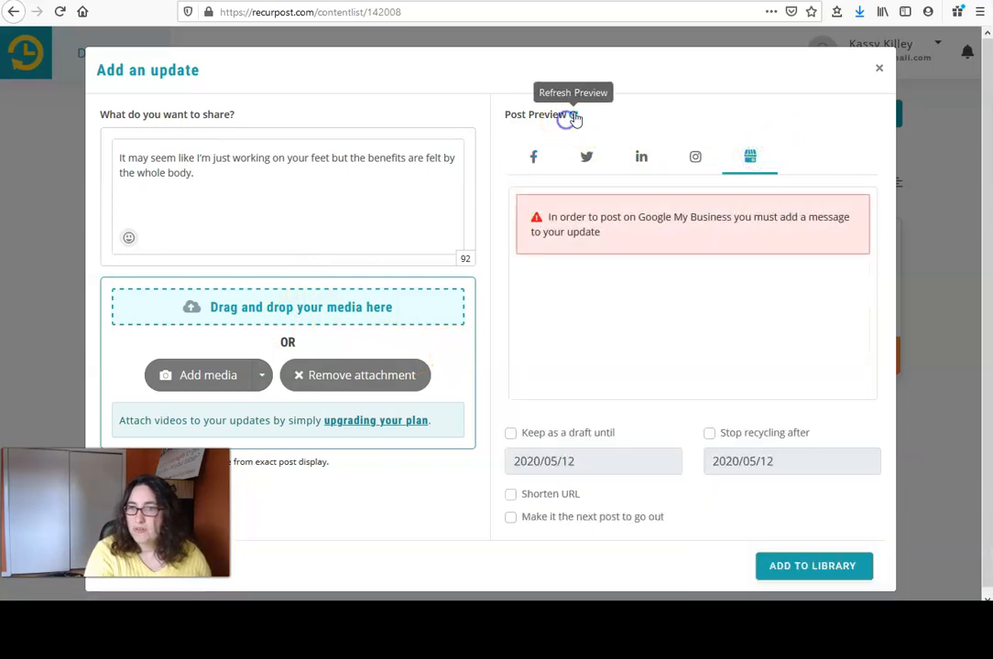
{"action": "left_click", "coordinate": [572, 116]}
- Set the whole body update to stop recycling after 2020/07/31 and add it to the library
{"action": "scroll", "coordinate": [677, 435], "scroll_direction": "down", "scroll_amount": 1}
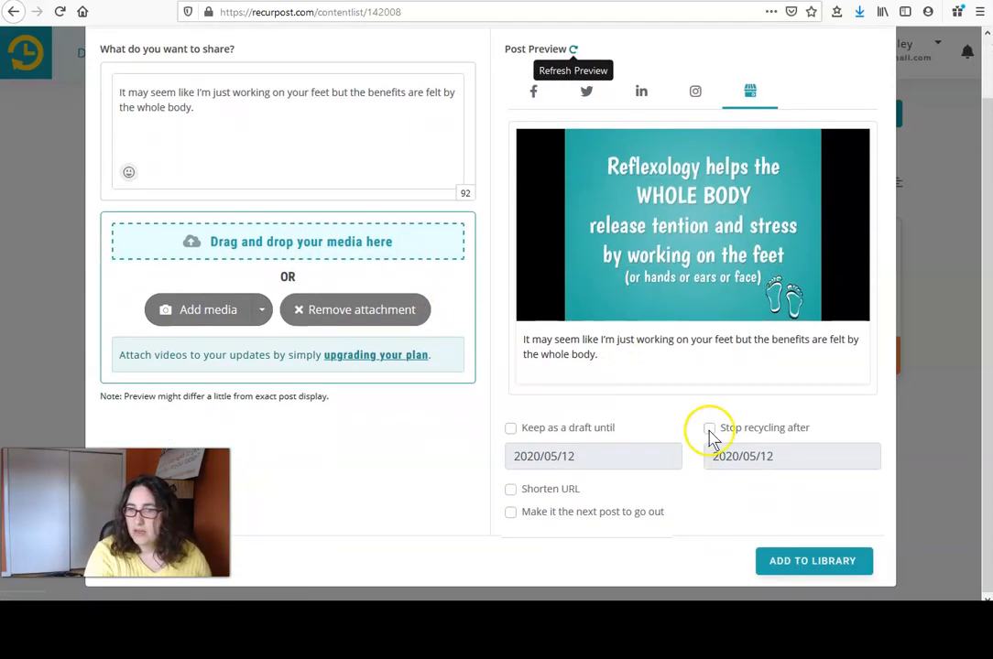
{"action": "left_click", "coordinate": [711, 435]}
{"action": "left_click", "coordinate": [791, 450]}
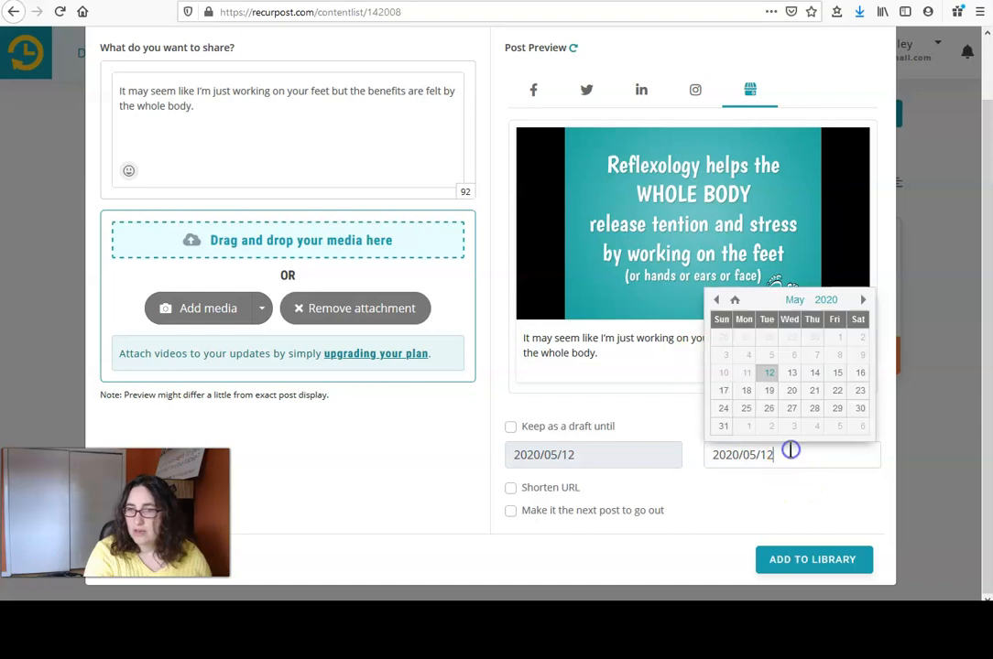
{"action": "left_click", "coordinate": [862, 299]}
{"action": "left_click", "coordinate": [861, 300]}
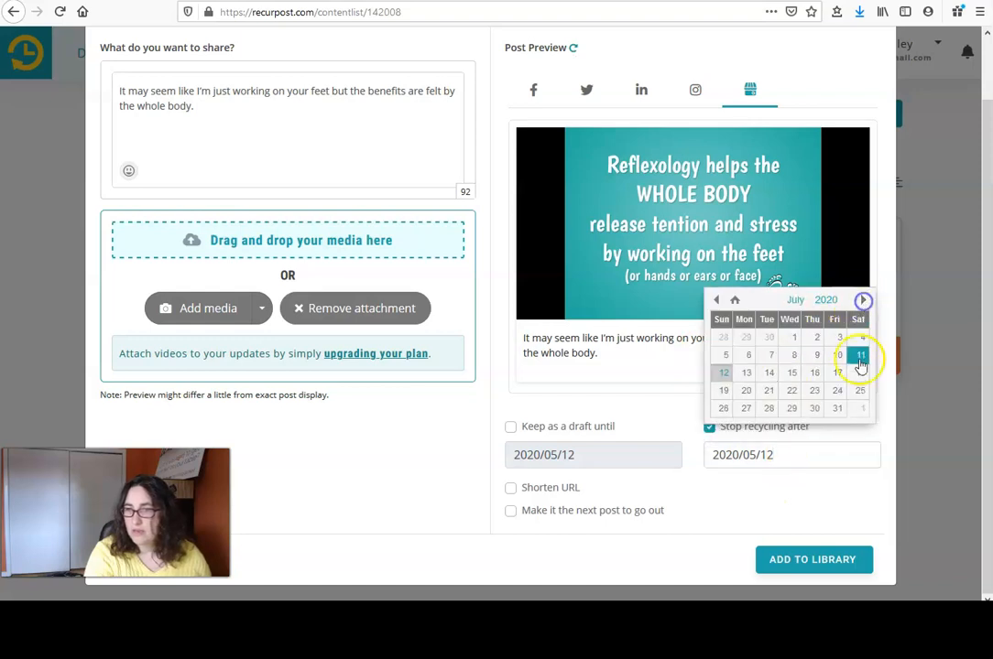
{"action": "left_click", "coordinate": [835, 412]}
{"action": "left_click", "coordinate": [803, 563]}
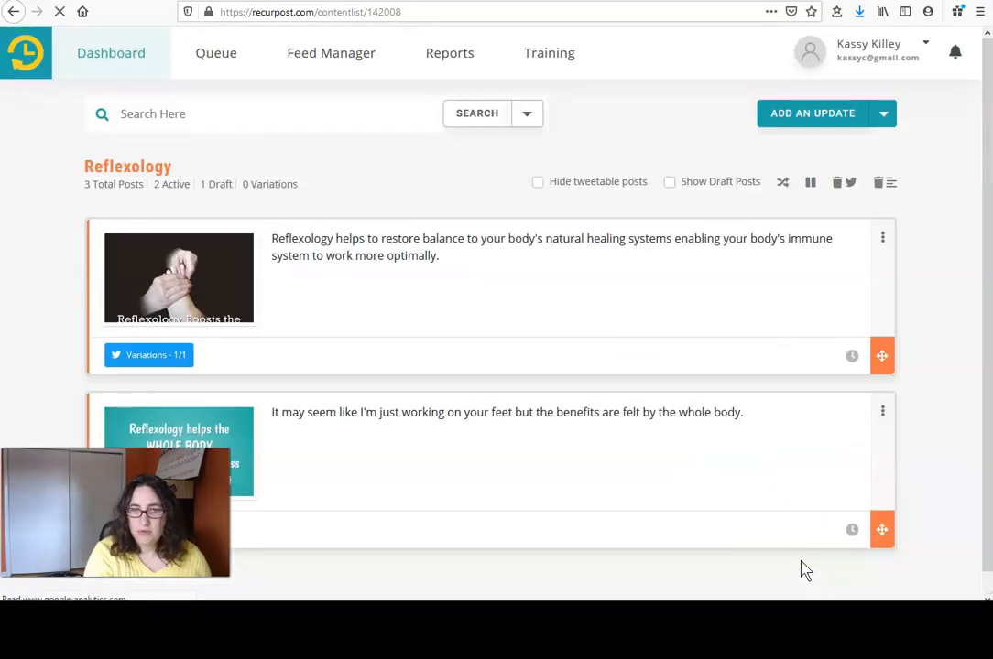
- Show the Reflexology library's draft posts and open the cat graphic update for editing
{"action": "scroll", "coordinate": [458, 403], "scroll_direction": "down", "scroll_amount": 1}
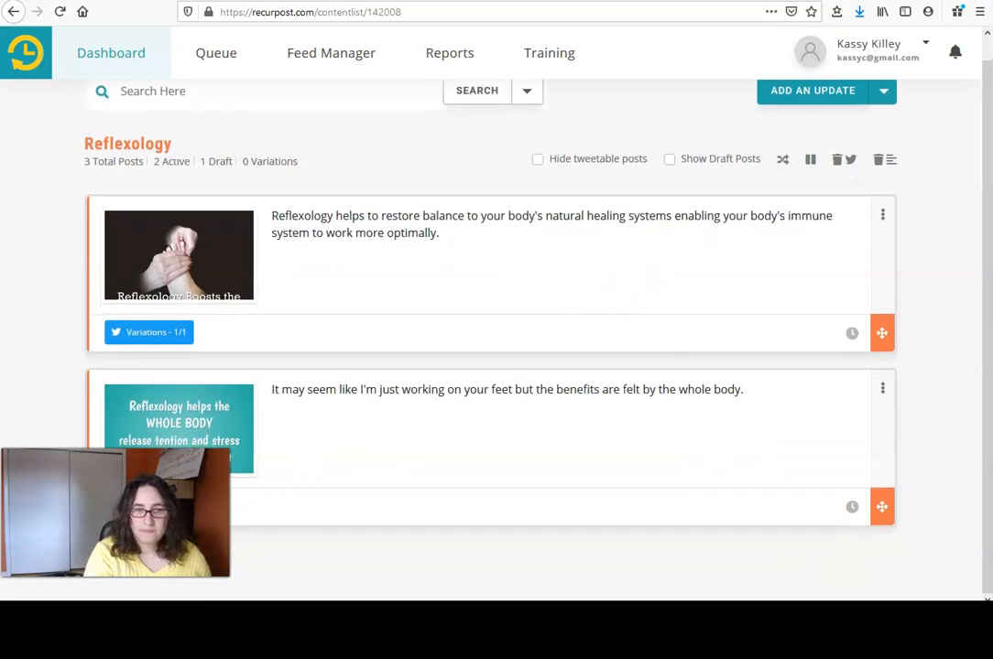
{"action": "scroll", "coordinate": [609, 199], "scroll_direction": "up", "scroll_amount": 1}
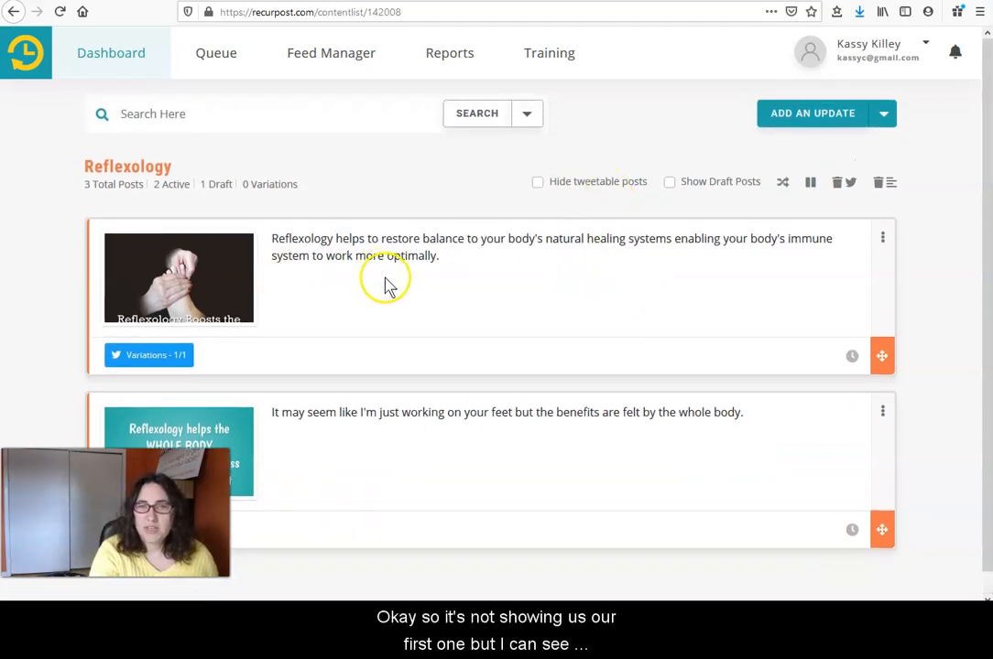
{"action": "left_click", "coordinate": [669, 185]}
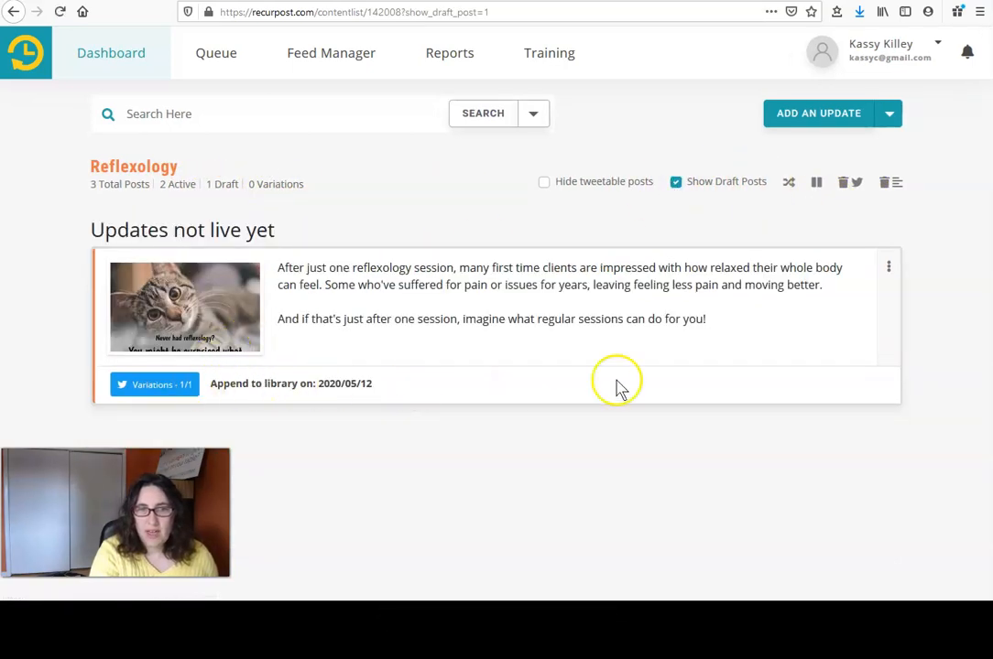
{"action": "left_click", "coordinate": [888, 266]}
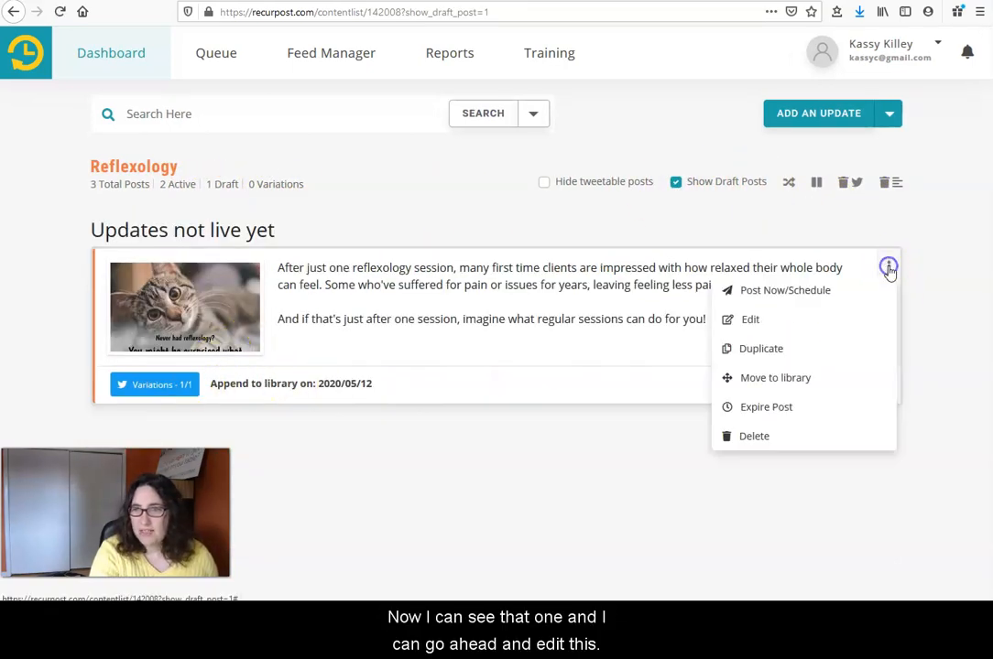
{"action": "left_click", "coordinate": [818, 331]}
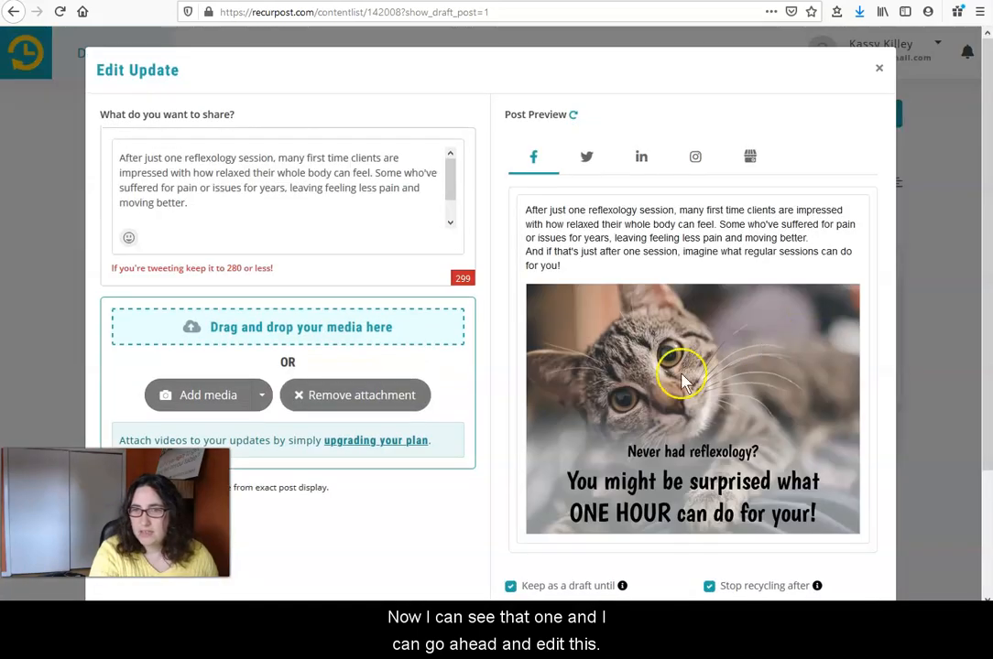
- Stop keeping the cat graphic update as a draft and save it
{"action": "scroll", "coordinate": [675, 366], "scroll_direction": "down", "scroll_amount": 3}
{"action": "left_click", "coordinate": [511, 435]}
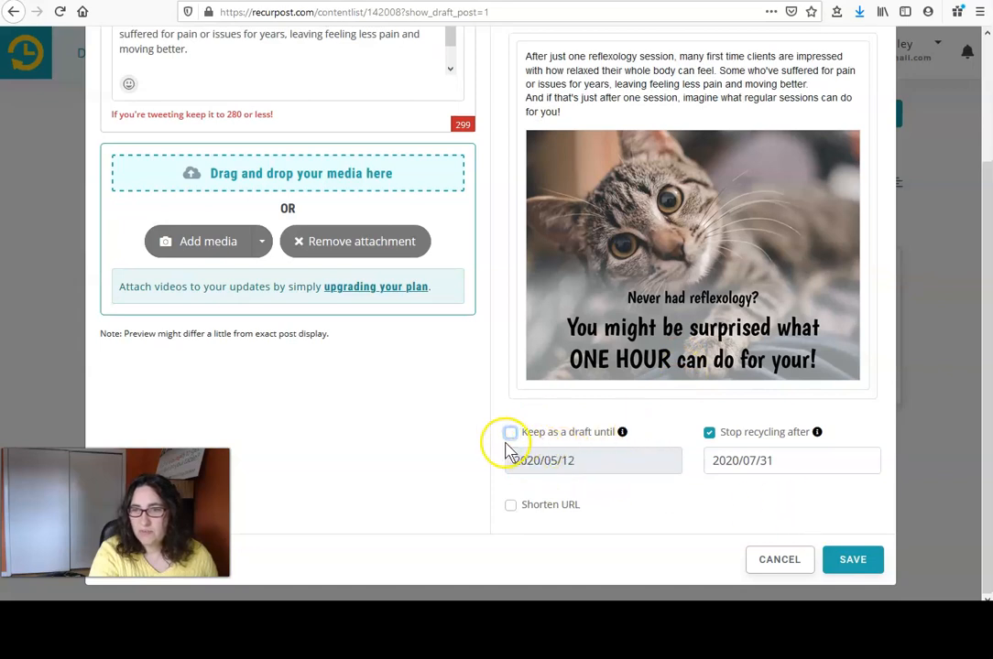
{"action": "left_click", "coordinate": [856, 560]}
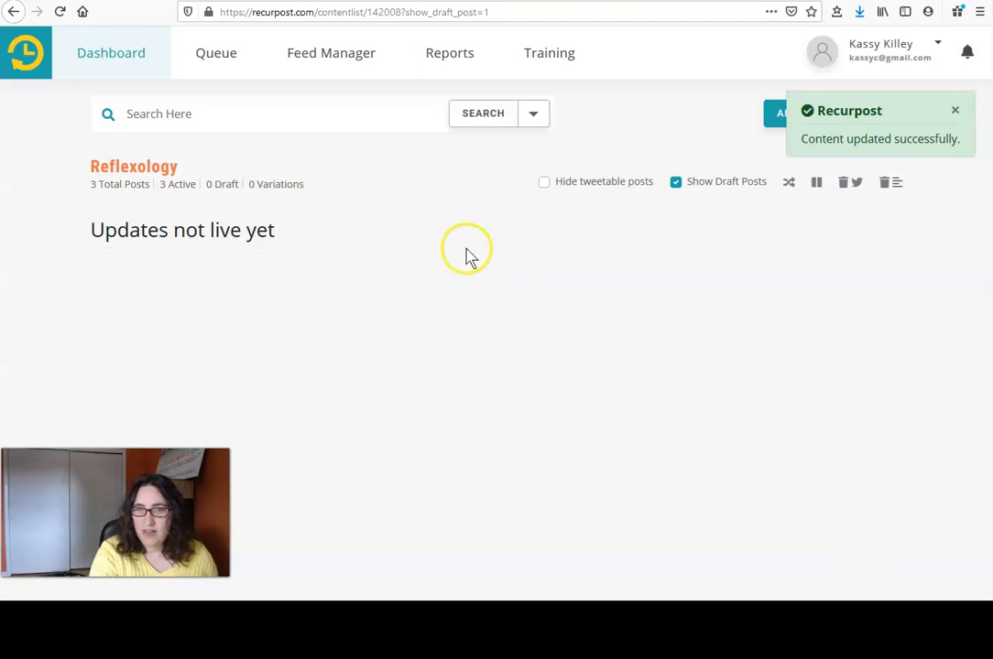
- Turn off the draft posts filter and look over the active posts in the Reflexology library
{"action": "left_click", "coordinate": [675, 182]}
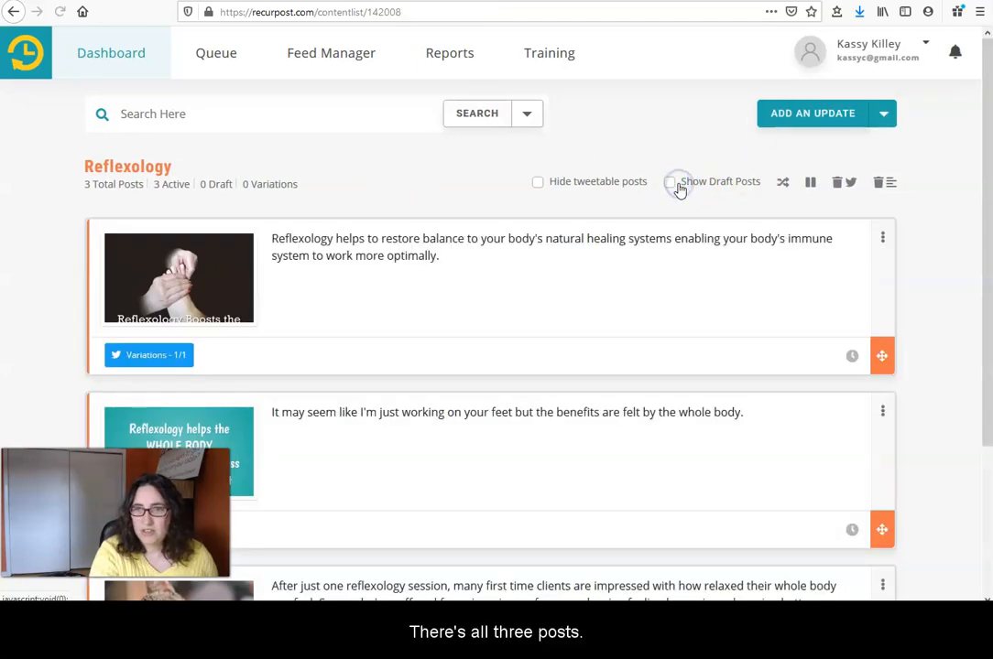
{"action": "scroll", "coordinate": [421, 293], "scroll_direction": "down", "scroll_amount": 3}
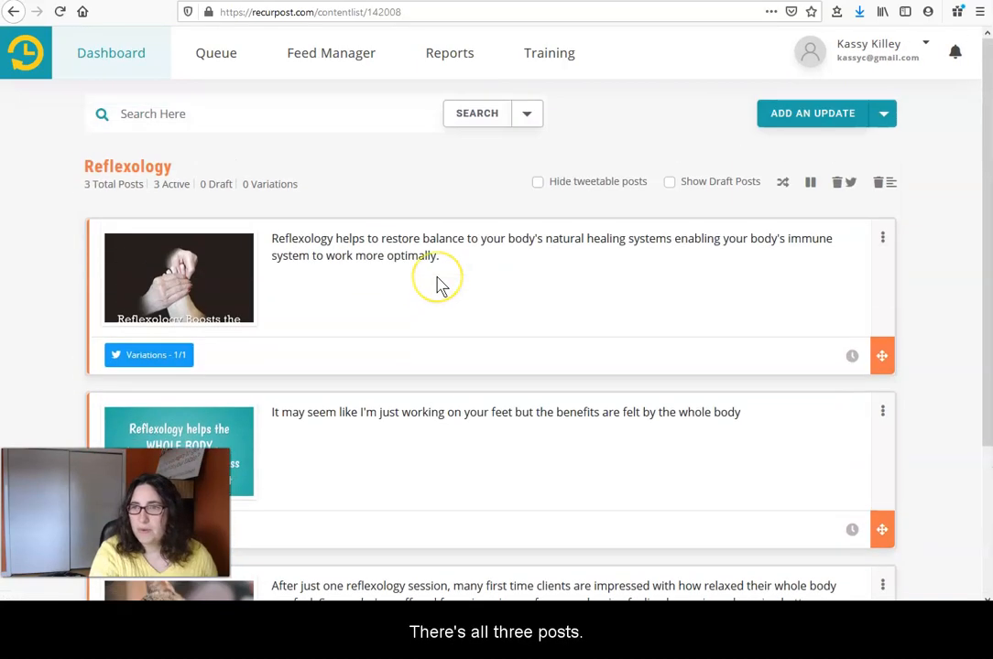
{"action": "scroll", "coordinate": [438, 311], "scroll_direction": "up", "scroll_amount": 3}
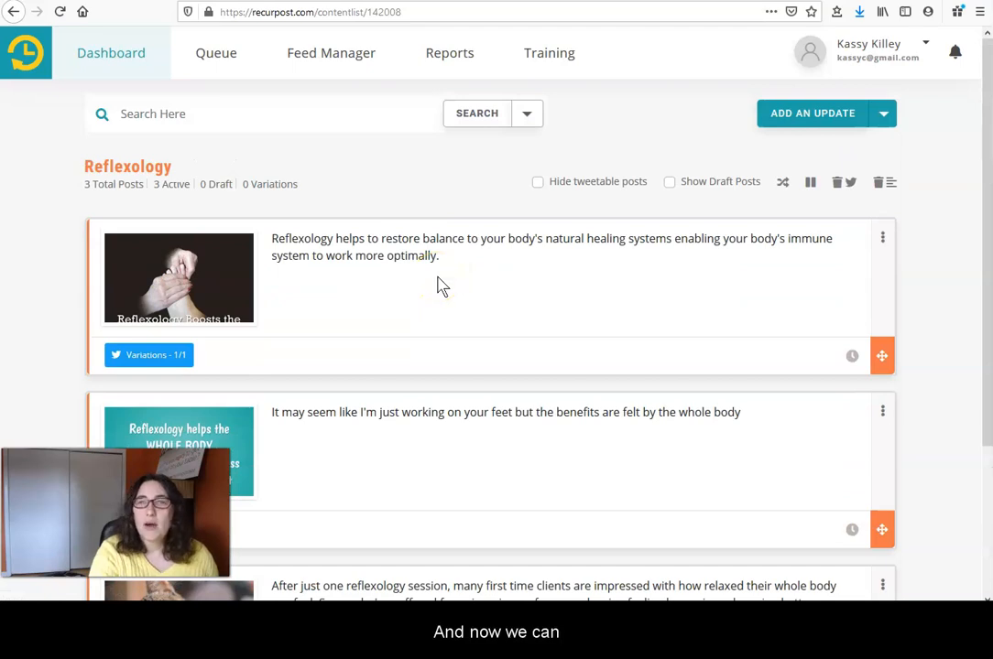
{"action": "left_click", "coordinate": [325, 57]}
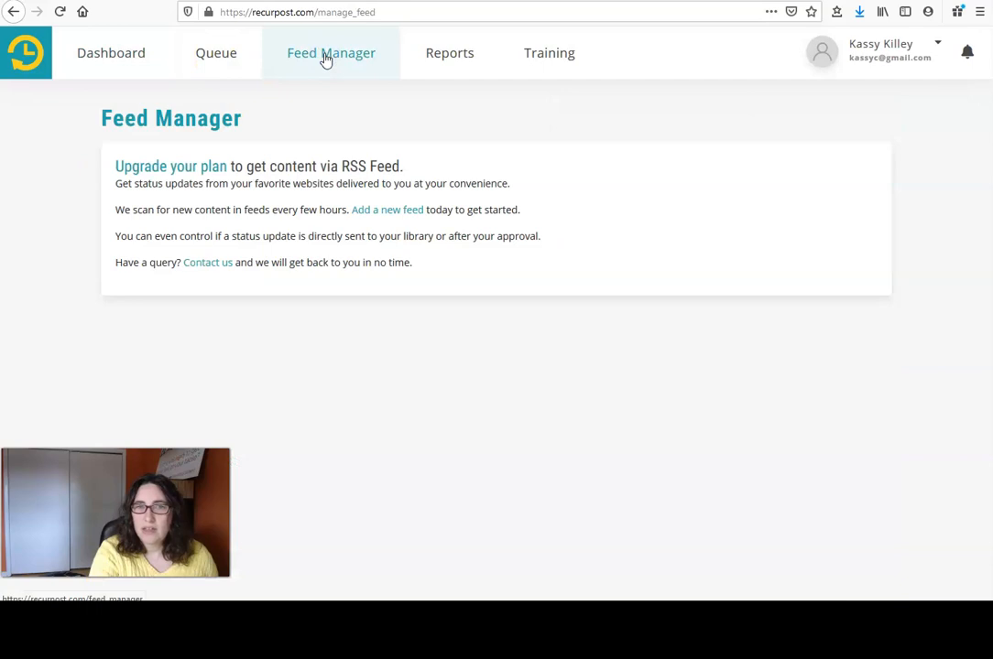
{"action": "left_click", "coordinate": [216, 56]}
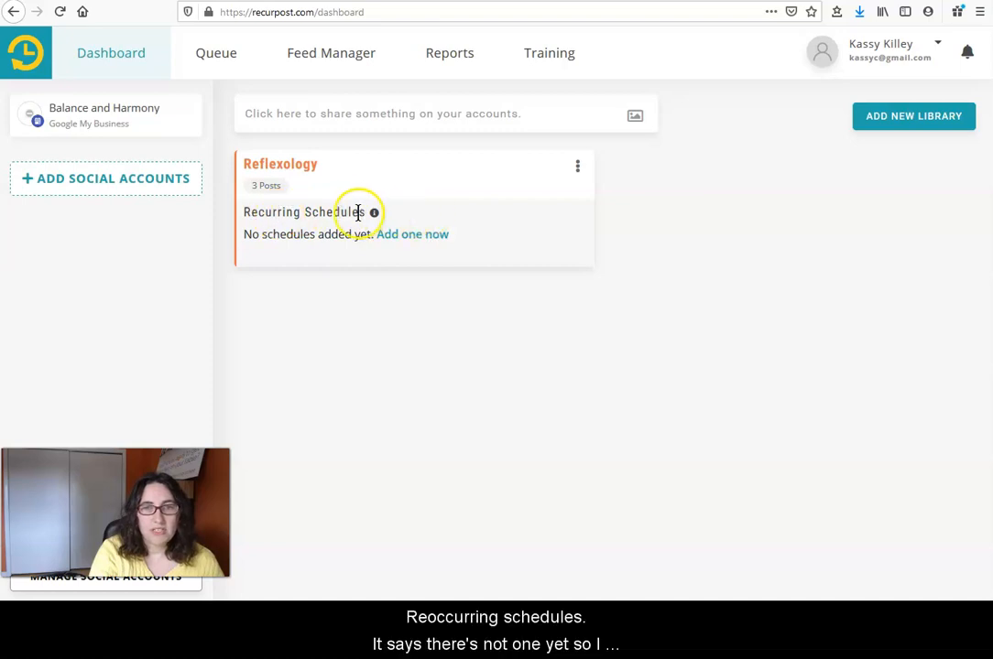
- Start a recurring schedule for the Reflexology library with a daily/weekly frequency on Thursday
{"action": "left_click", "coordinate": [412, 237]}
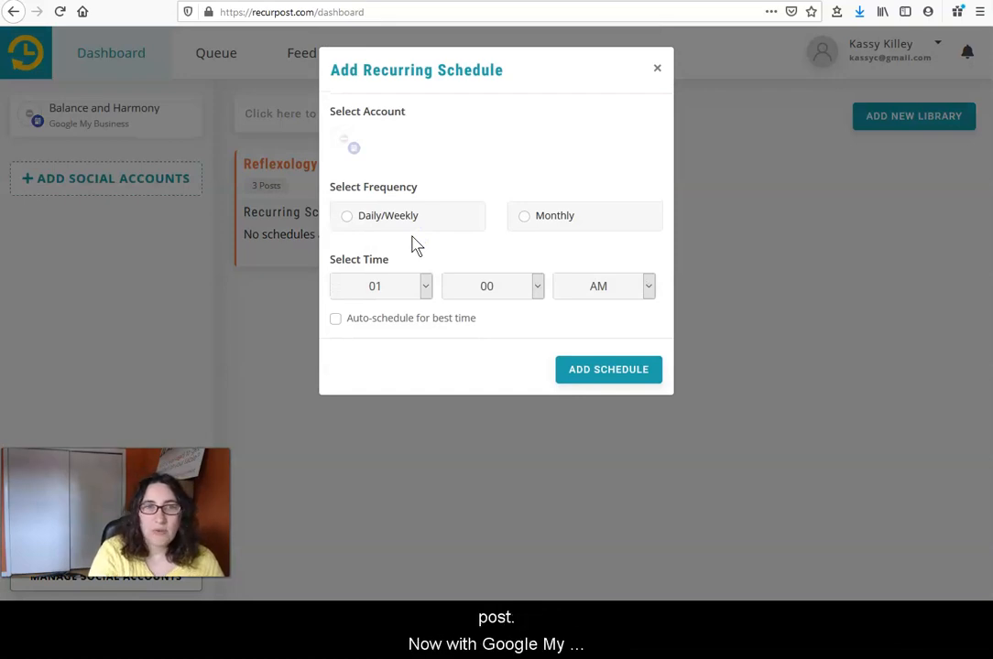
{"action": "left_click", "coordinate": [356, 224]}
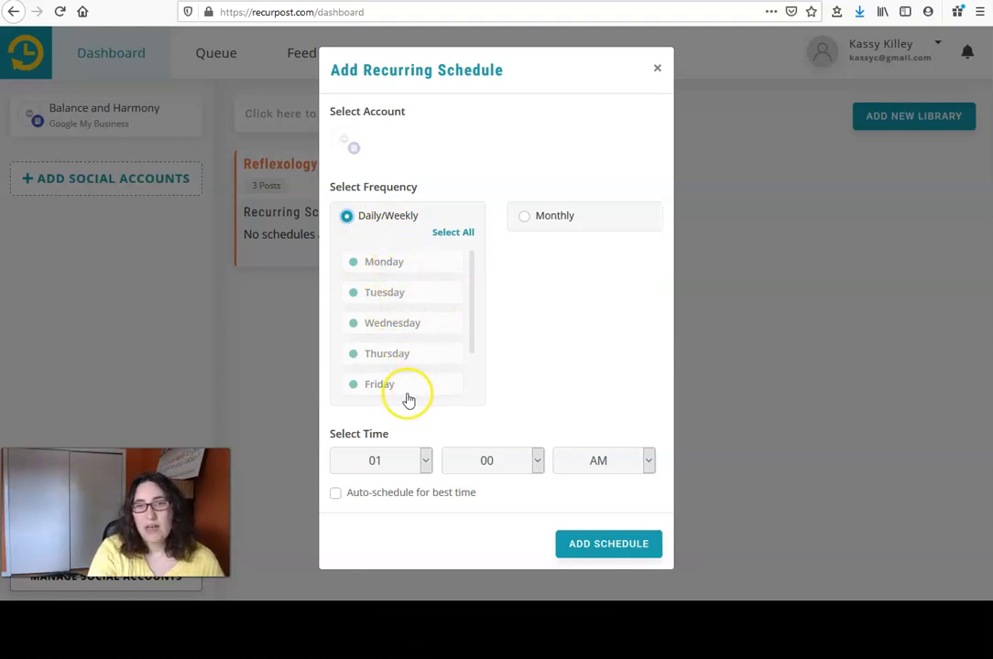
{"action": "left_click_drag", "start_coordinate": [471, 298], "coordinate": [474, 352]}
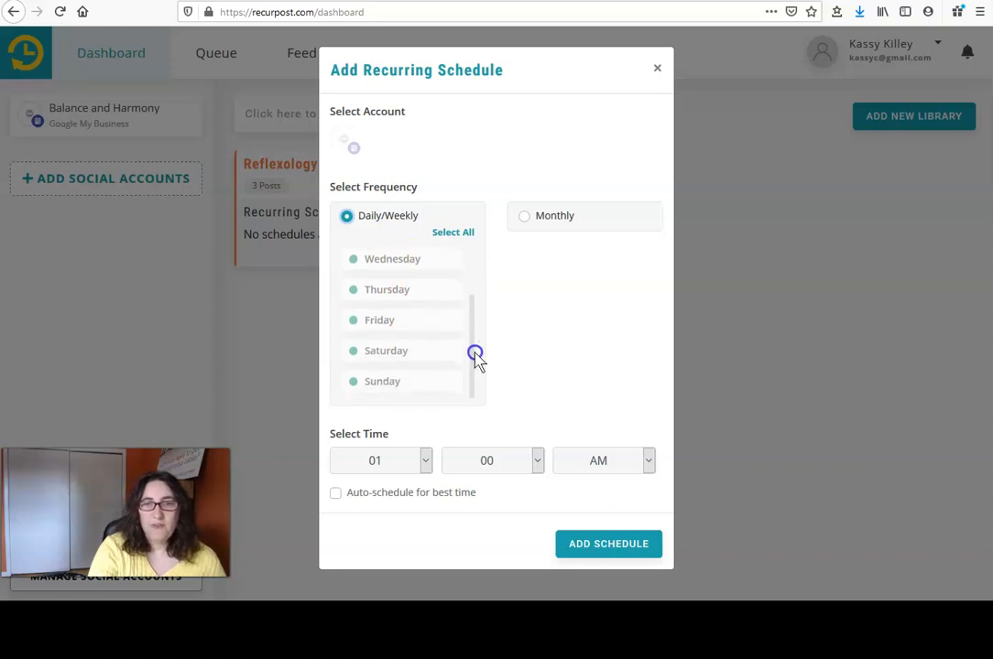
{"action": "mouse_move", "coordinate": [475, 354]}
{"action": "left_mouse_down"}
{"action": "mouse_move", "coordinate": [475, 316]}
{"action": "mouse_move", "coordinate": [471, 358]}
{"action": "left_mouse_up"}
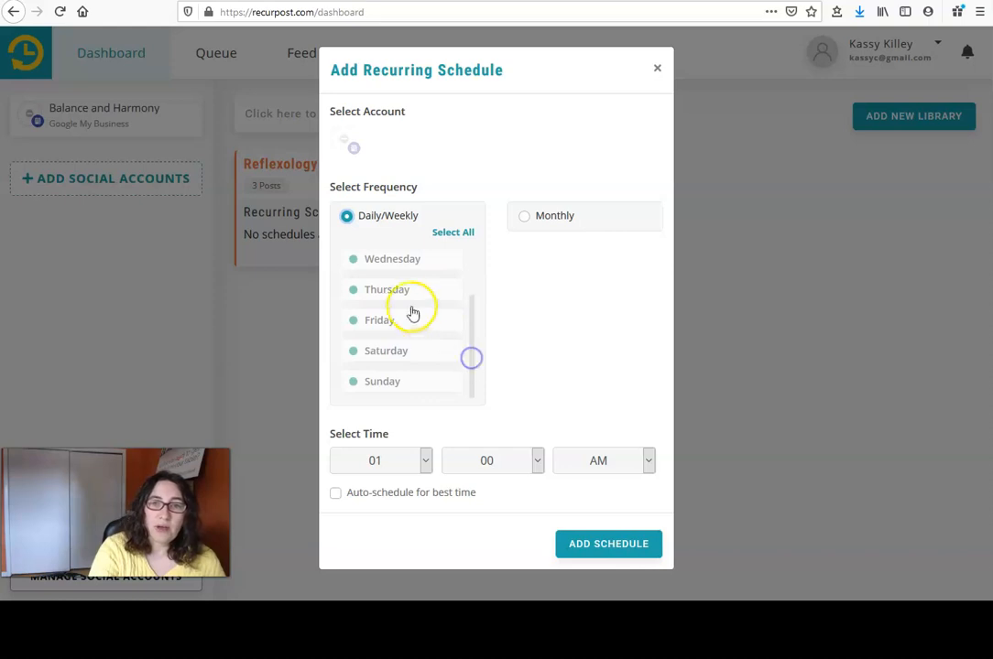
{"action": "left_click", "coordinate": [397, 289]}
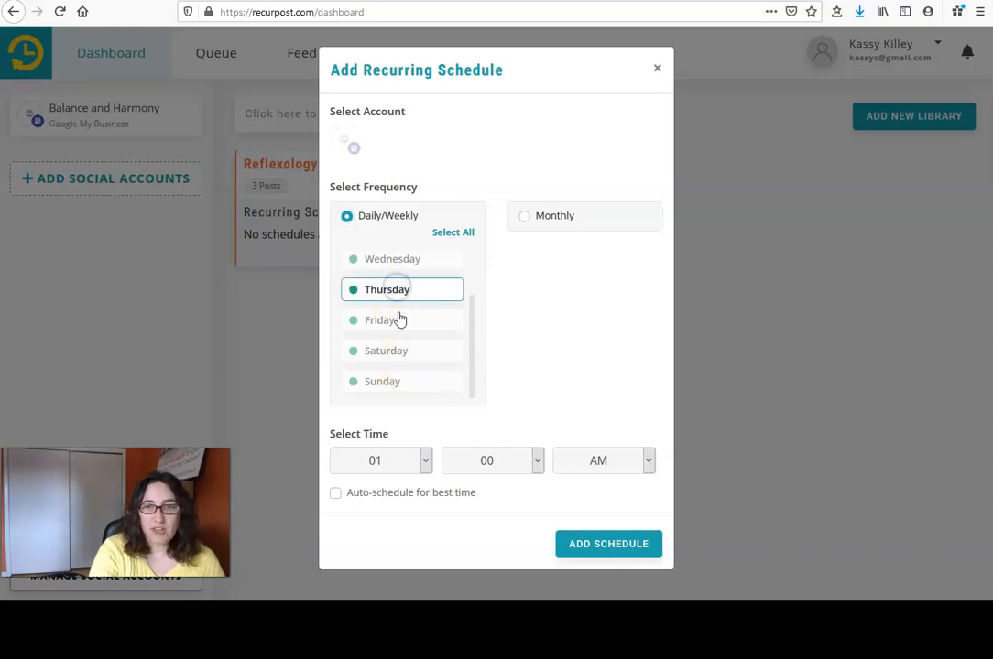
{"action": "left_click_drag", "start_coordinate": [476, 365], "coordinate": [475, 310]}
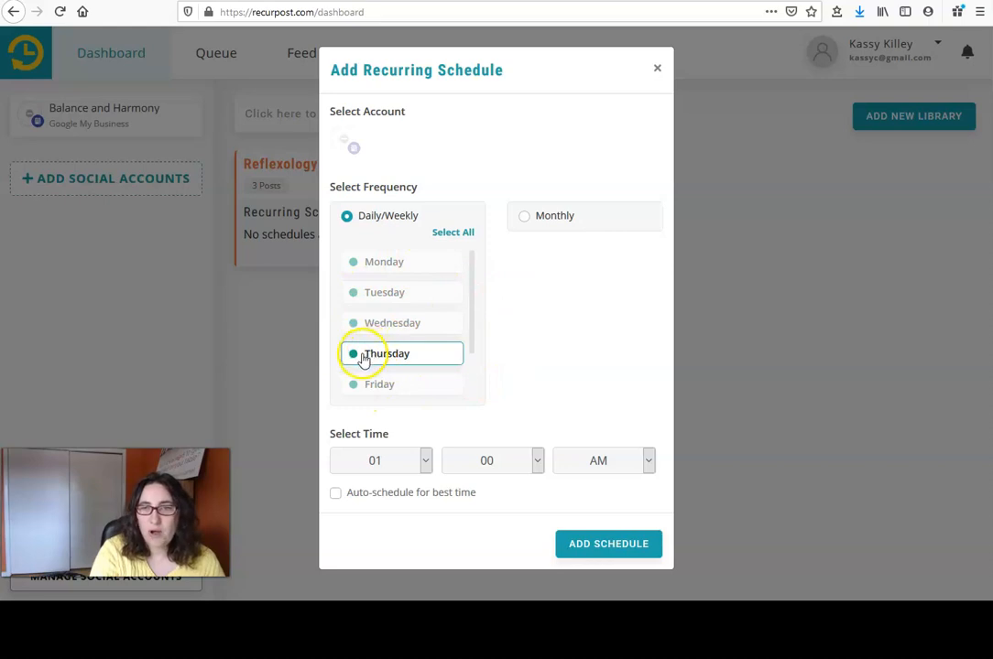
- Set the schedule's time to 07:00 AM, assign it to the Google My Business account and add it
{"action": "left_click", "coordinate": [408, 461]}
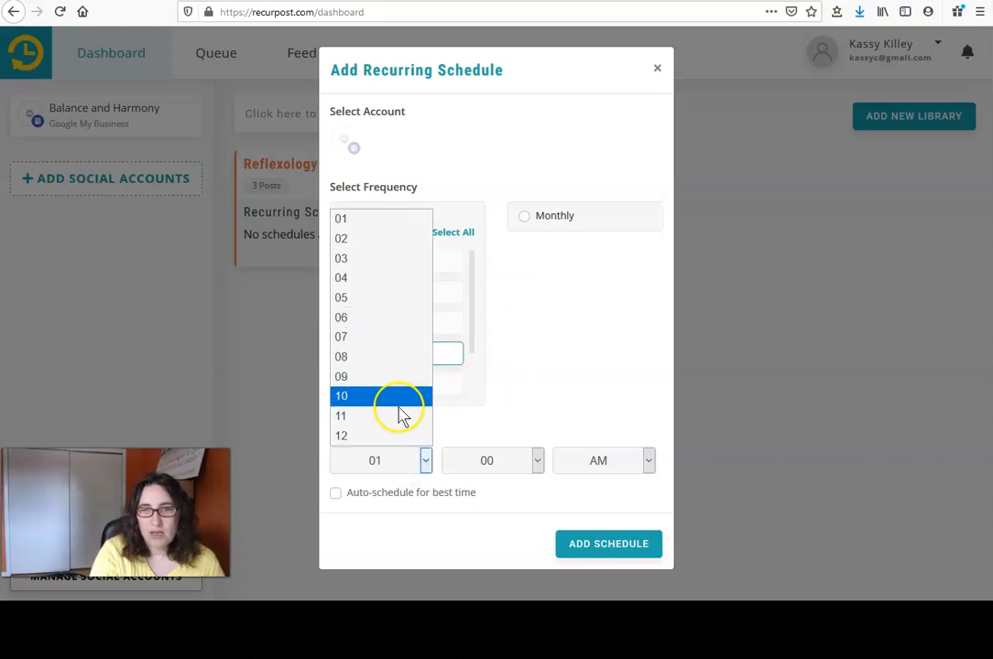
{"action": "left_click", "coordinate": [380, 337]}
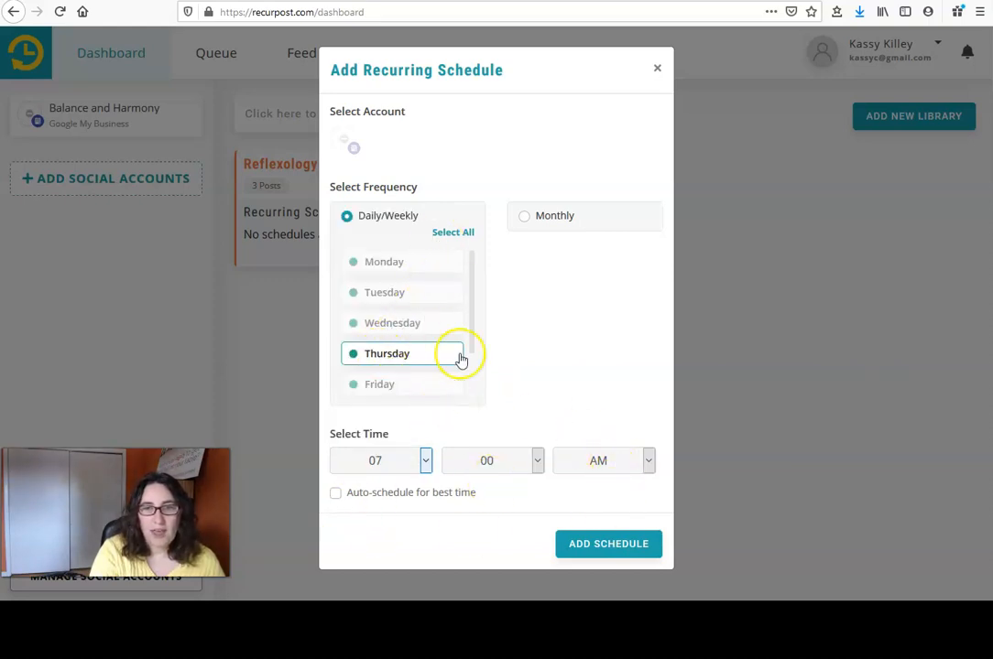
{"action": "left_click", "coordinate": [625, 555]}
{"action": "scroll", "coordinate": [458, 256], "scroll_direction": "down", "scroll_amount": 1}
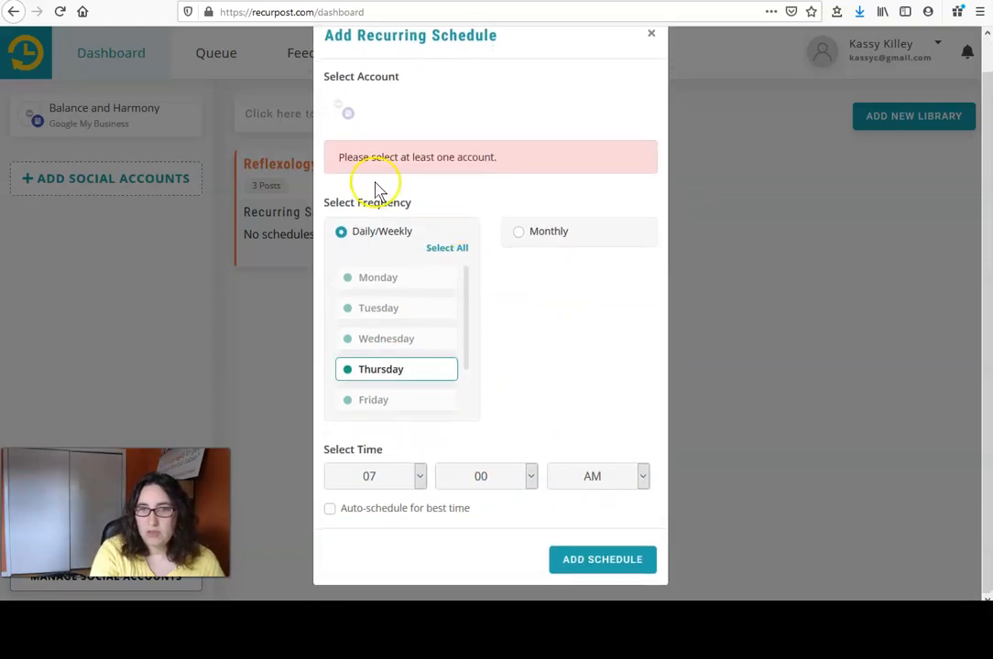
{"action": "left_click", "coordinate": [341, 106]}
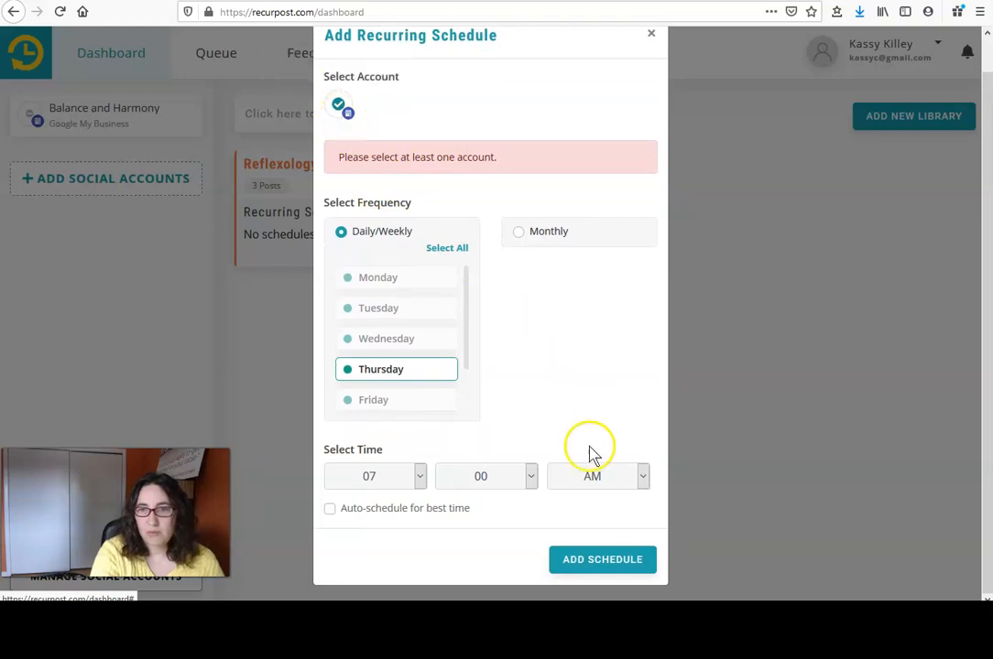
{"action": "left_click", "coordinate": [602, 561]}
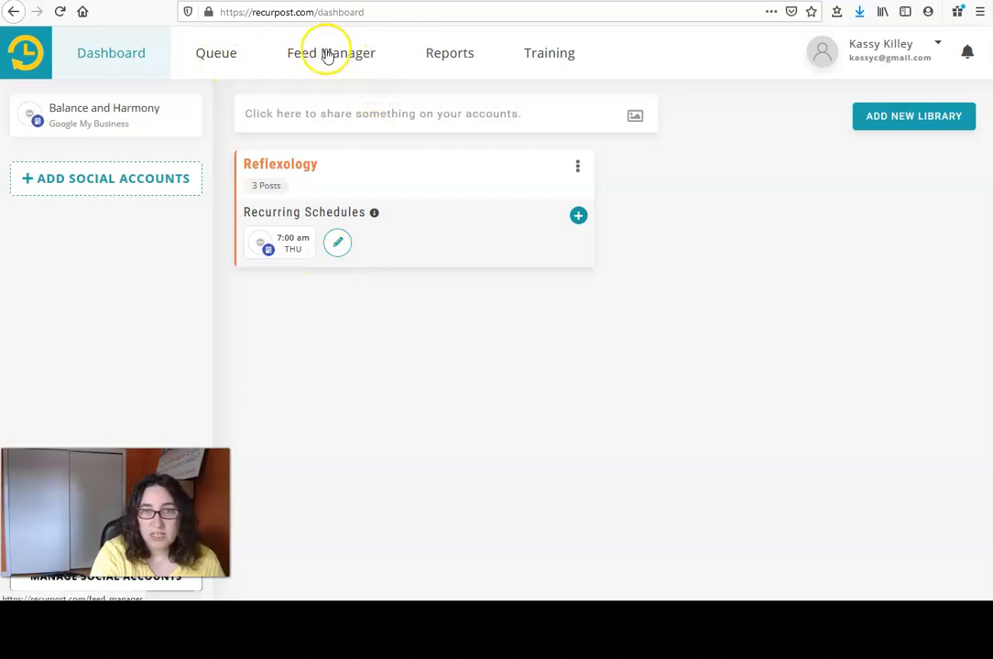
- View the post queue as a monthly calendar for May 2020, filtered to the Reflexology library
{"action": "left_click", "coordinate": [217, 57]}
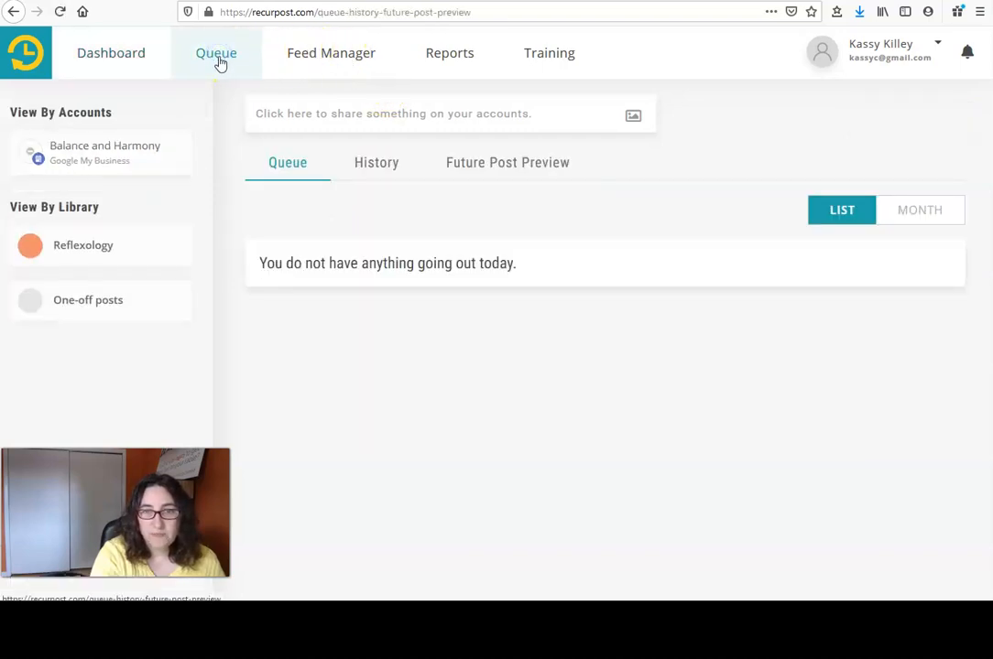
{"action": "left_click", "coordinate": [941, 210]}
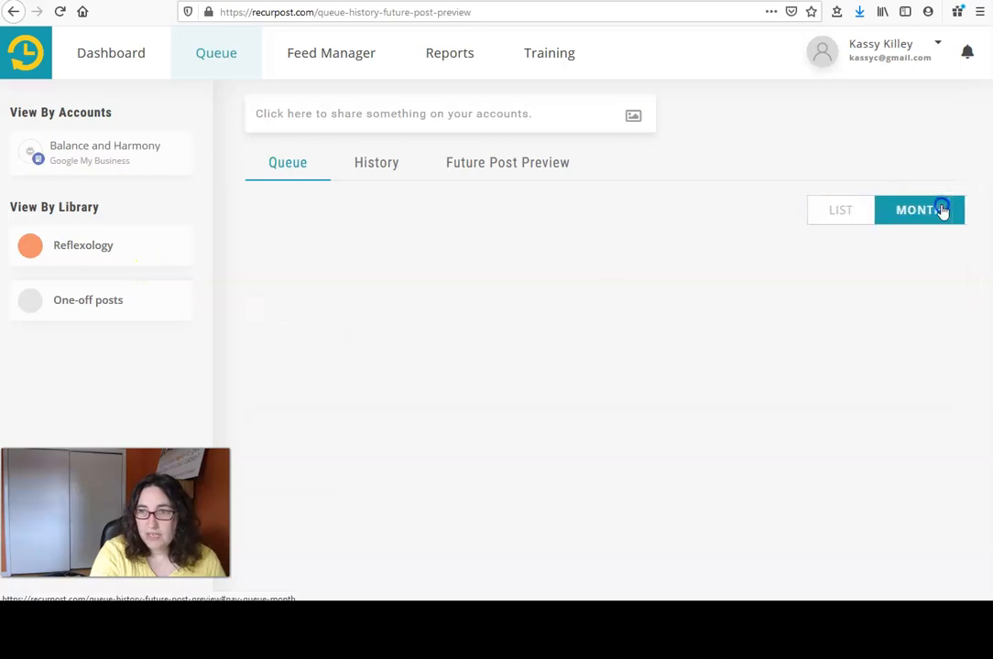
{"action": "scroll", "coordinate": [381, 228], "scroll_direction": "down", "scroll_amount": 1}
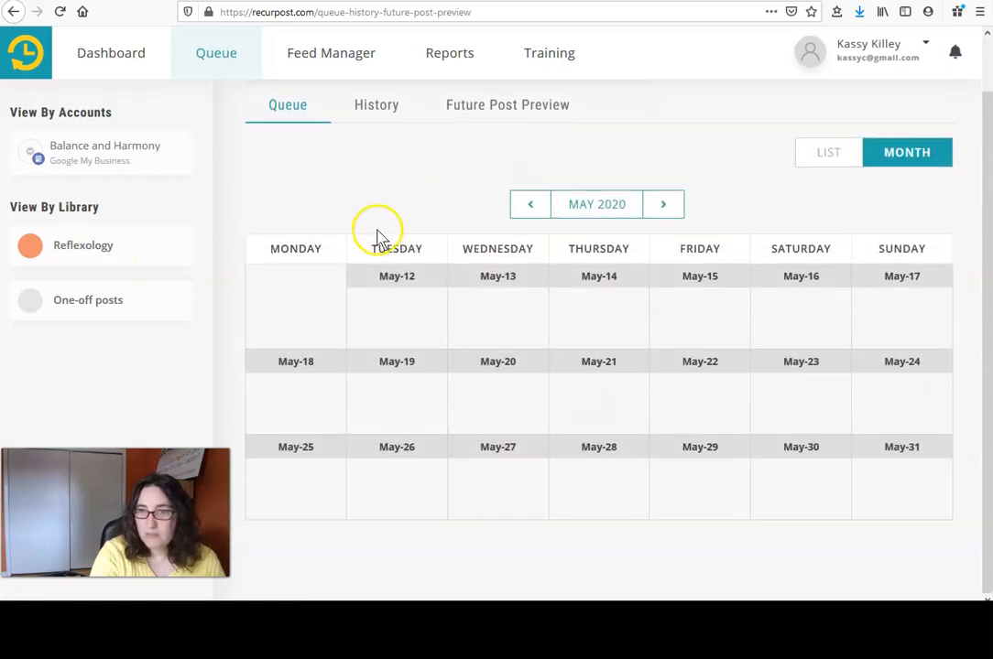
{"action": "left_click", "coordinate": [595, 313]}
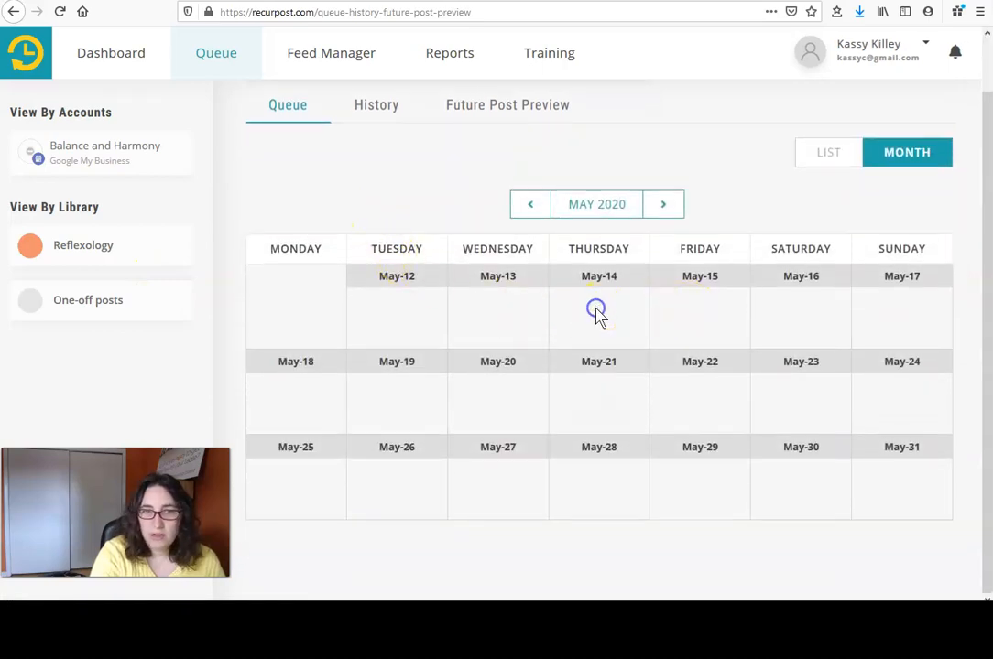
{"action": "left_click", "coordinate": [105, 257]}
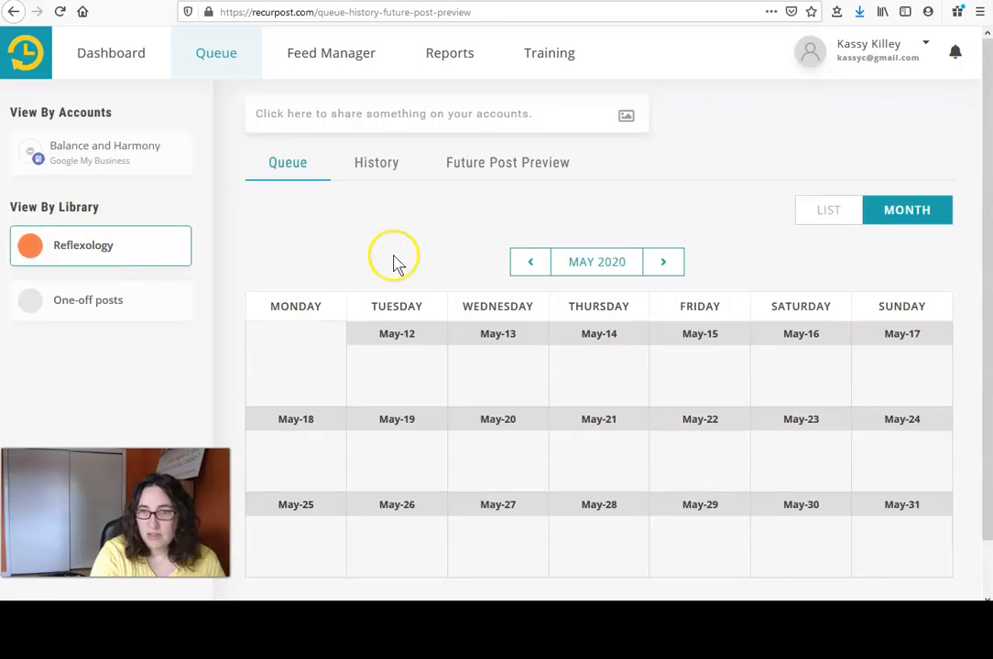
{"action": "scroll", "coordinate": [623, 334], "scroll_direction": "down", "scroll_amount": 1}
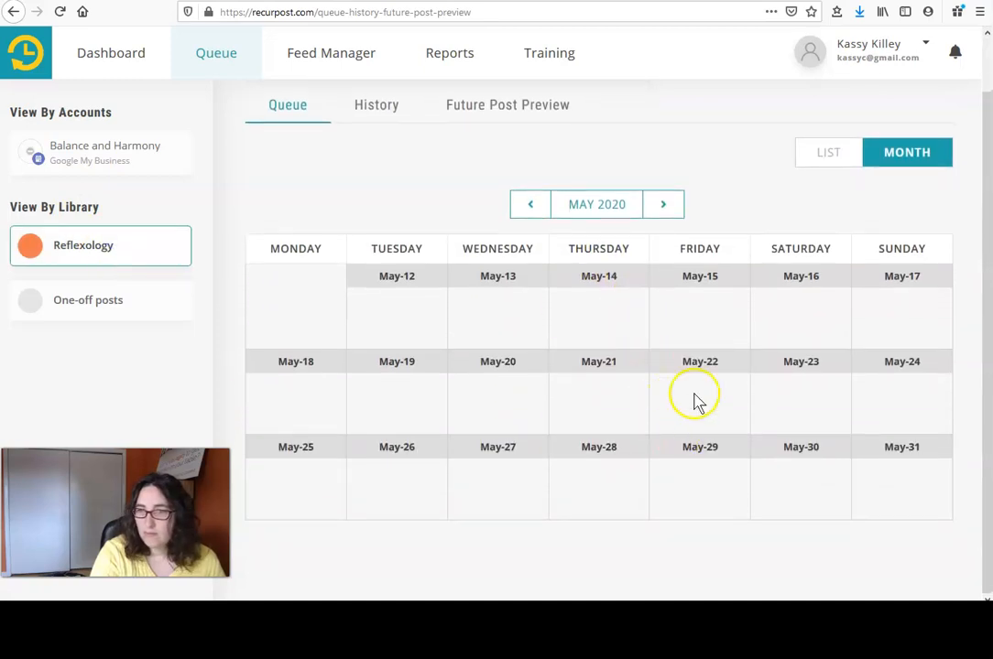
- Examine the future post preview list for the dates and rotation of the upcoming Reflexology posts
{"action": "left_click", "coordinate": [492, 107]}
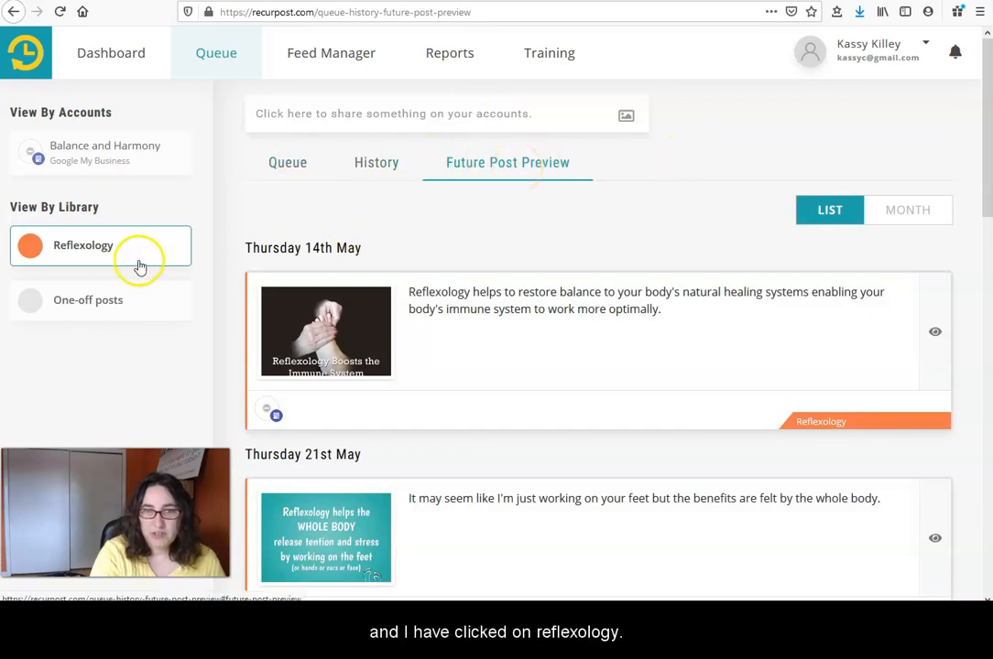
{"action": "scroll", "coordinate": [509, 217], "scroll_direction": "down", "scroll_amount": 1}
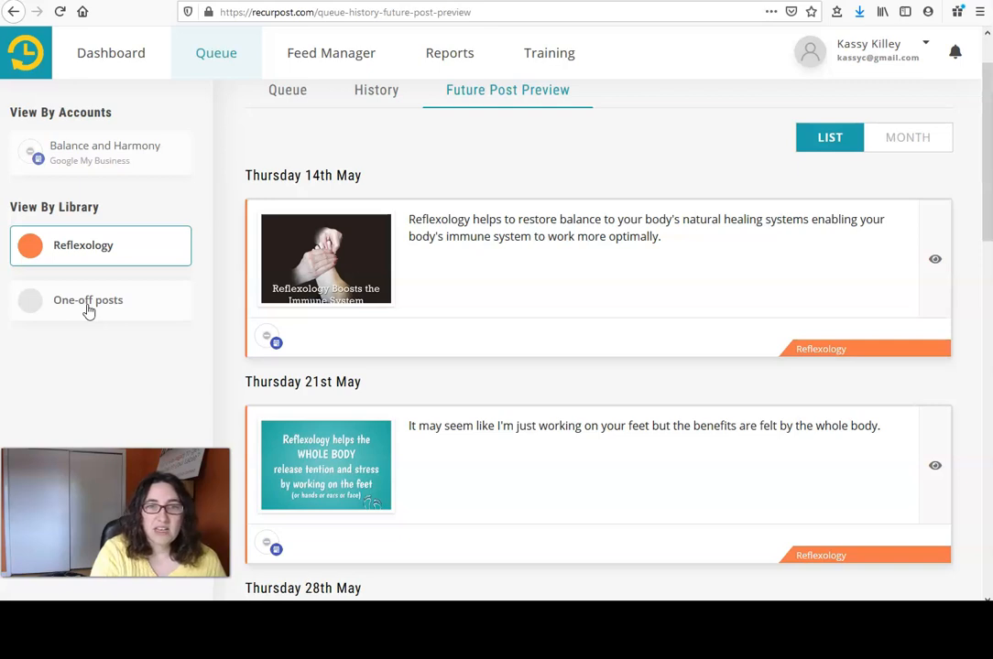
{"action": "left_click", "coordinate": [92, 312]}
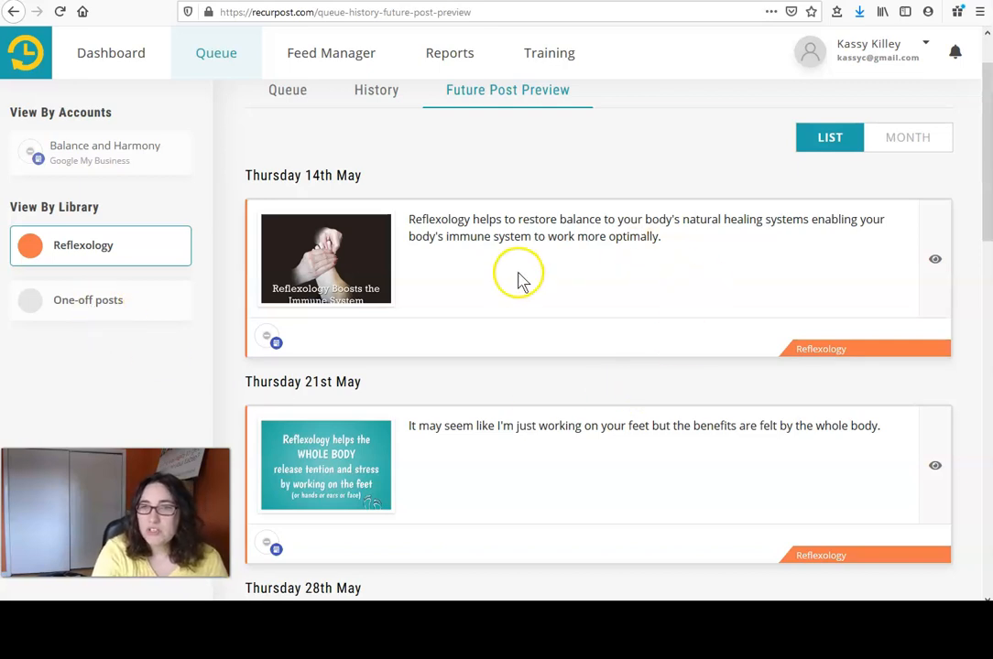
{"action": "scroll", "coordinate": [515, 284], "scroll_direction": "down", "scroll_amount": 2}
{"action": "scroll", "coordinate": [514, 286], "scroll_direction": "down", "scroll_amount": 3}
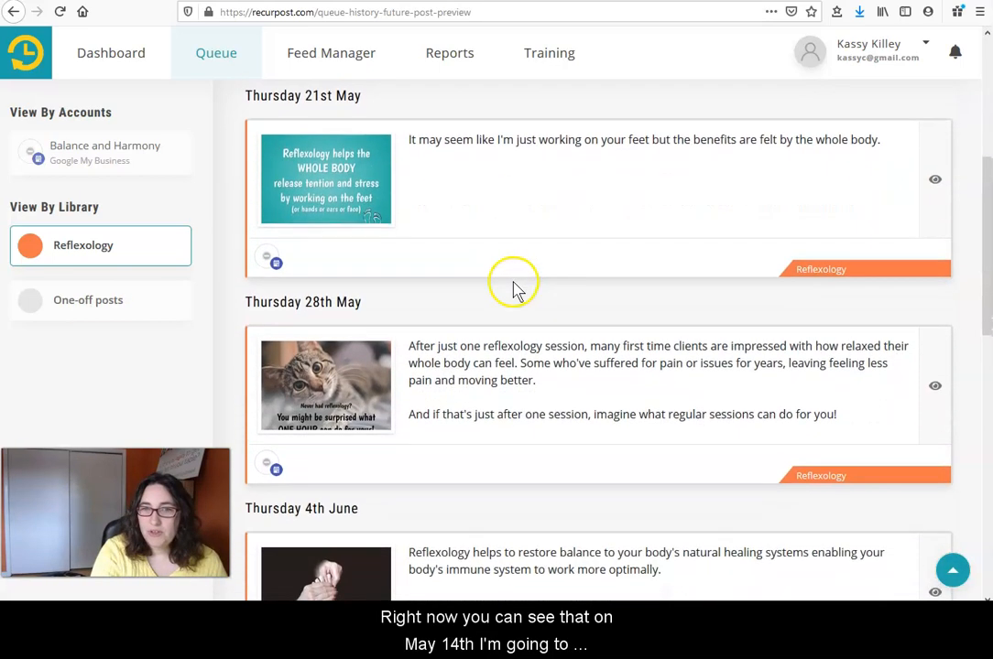
{"action": "scroll", "coordinate": [512, 284], "scroll_direction": "up", "scroll_amount": 6}
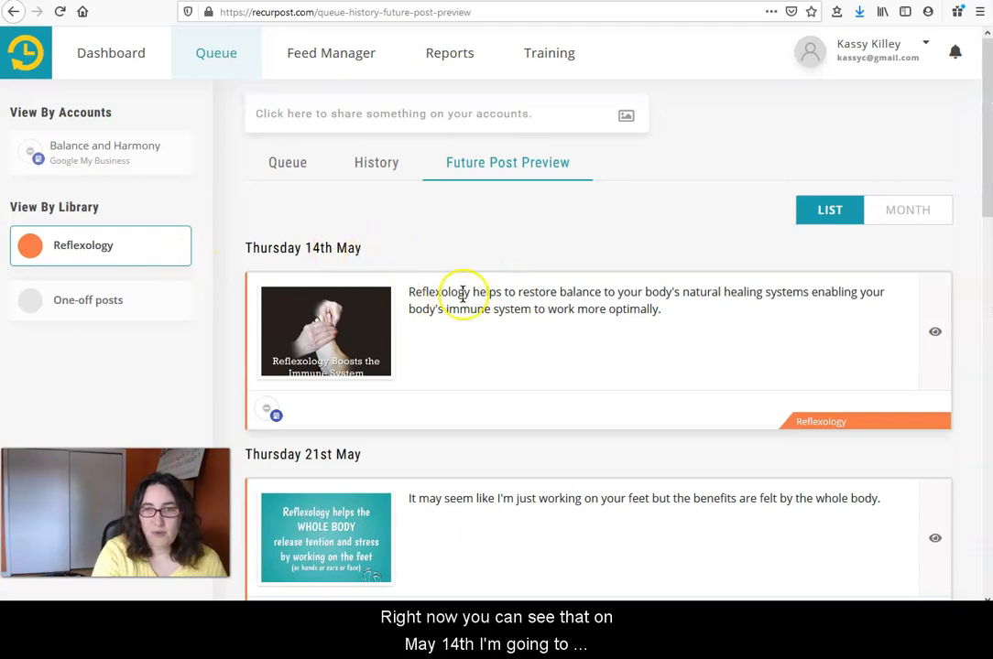
{"action": "scroll", "coordinate": [426, 337], "scroll_direction": "down", "scroll_amount": 4}
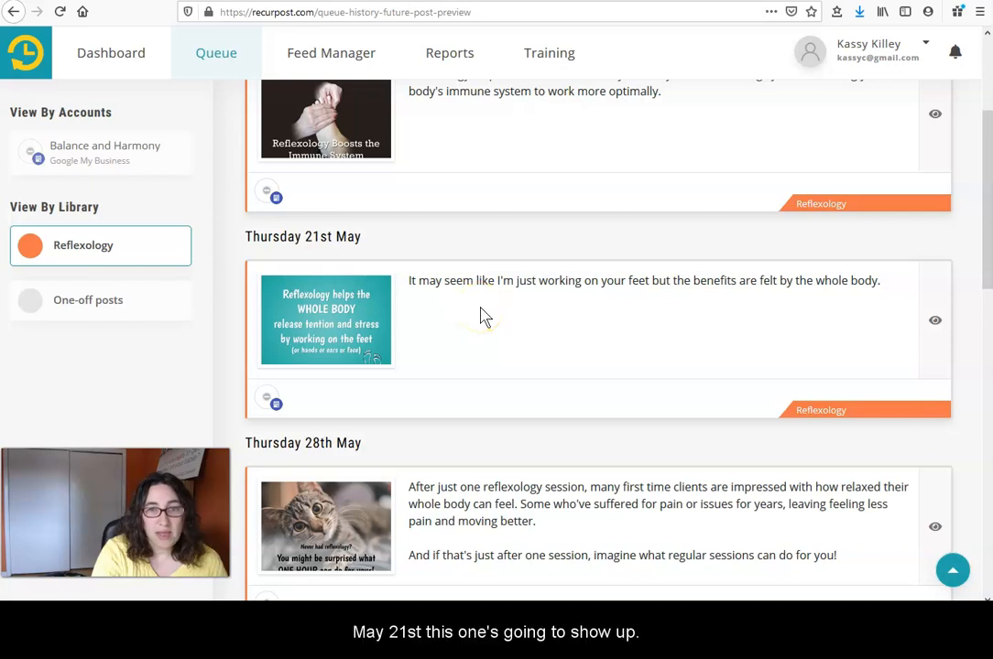
{"action": "scroll", "coordinate": [388, 320], "scroll_direction": "down", "scroll_amount": 4}
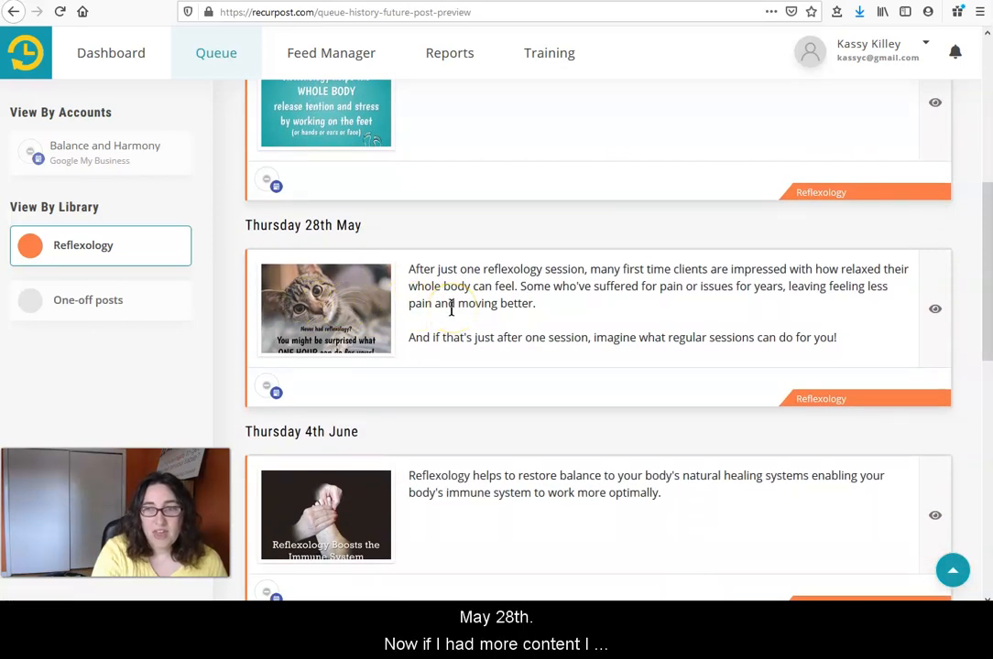
{"action": "scroll", "coordinate": [454, 317], "scroll_direction": "down", "scroll_amount": 5}
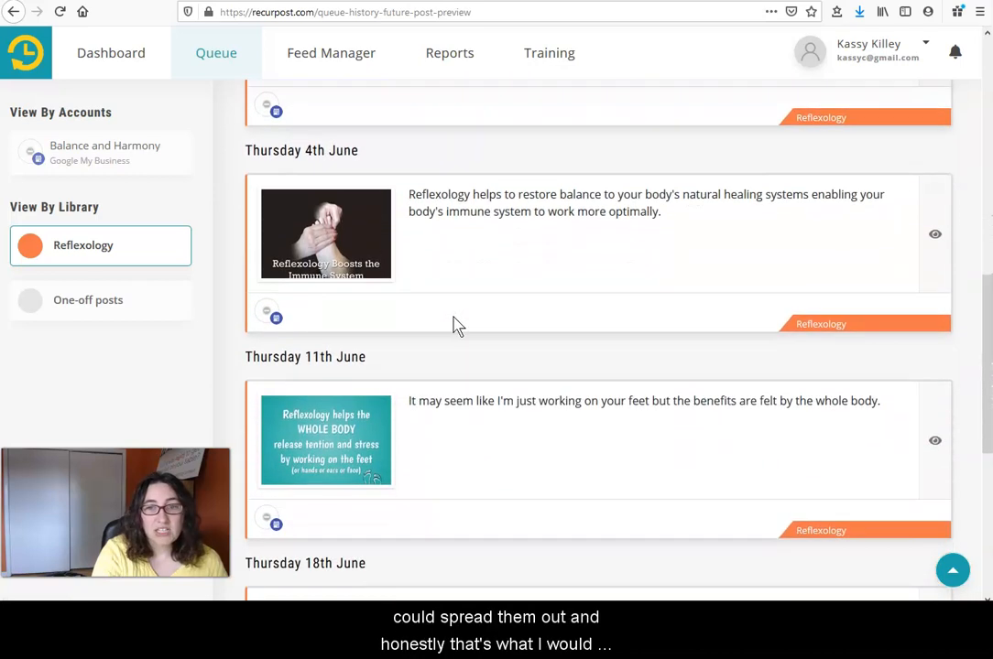
{"action": "scroll", "coordinate": [457, 327], "scroll_direction": "down", "scroll_amount": 2}
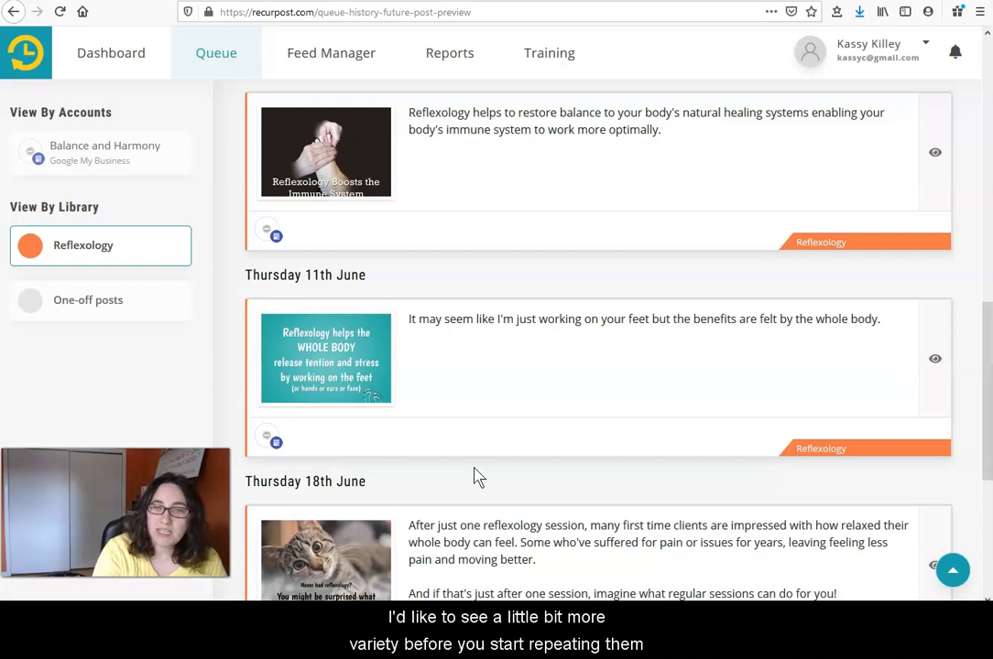
{"action": "scroll", "coordinate": [534, 306], "scroll_direction": "up", "scroll_amount": 5}
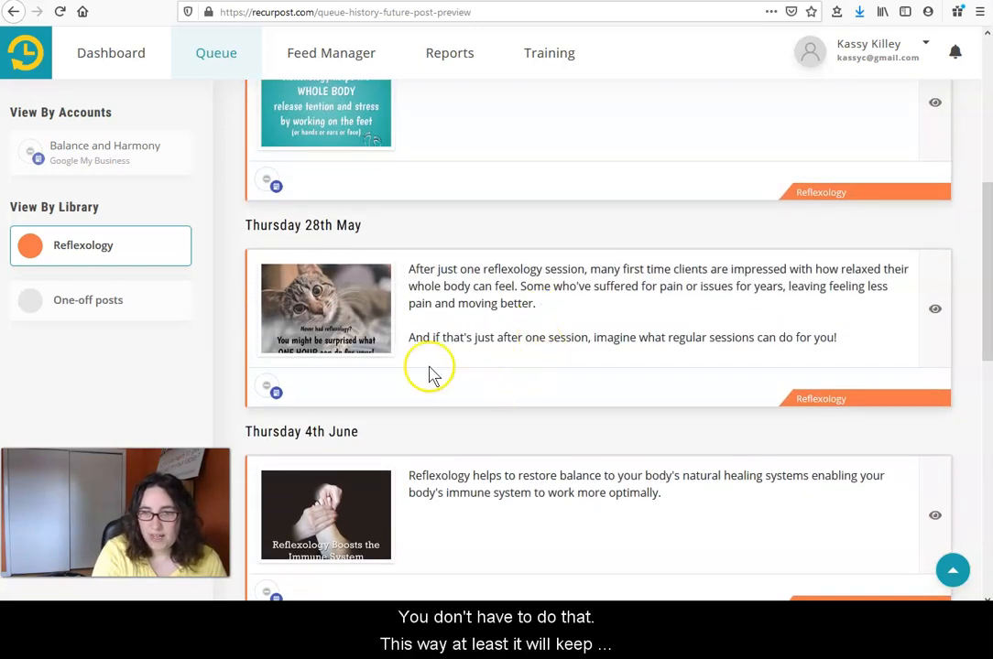
{"action": "scroll", "coordinate": [570, 353], "scroll_direction": "down", "scroll_amount": 2}
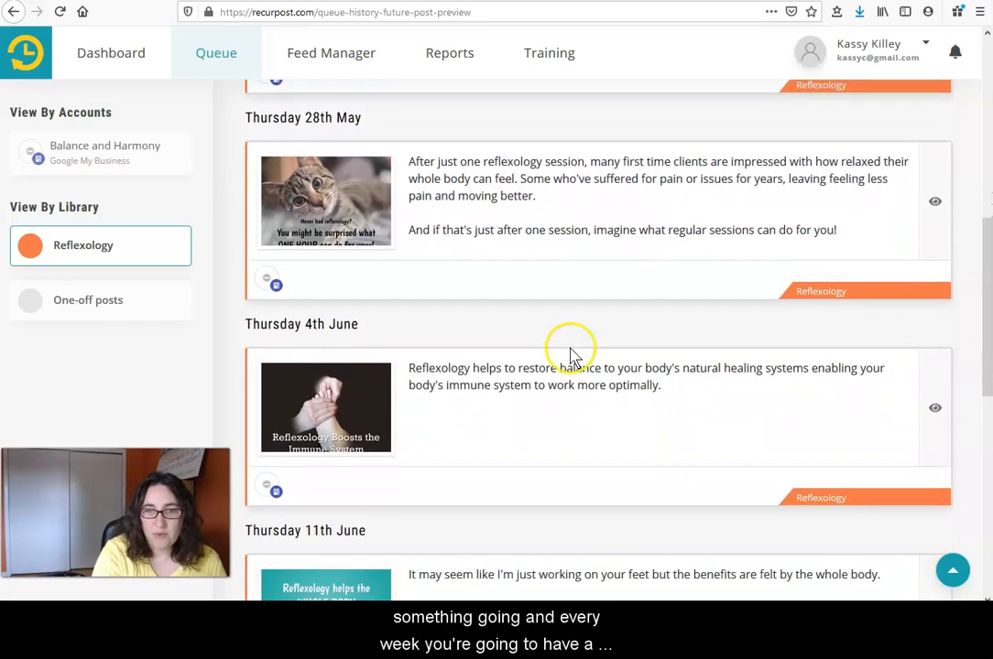
- Check the remaining upcoming Reflexology posts, then return to the dashboard and view the actions offered for the library
{"action": "scroll", "coordinate": [570, 352], "scroll_direction": "down", "scroll_amount": 1}
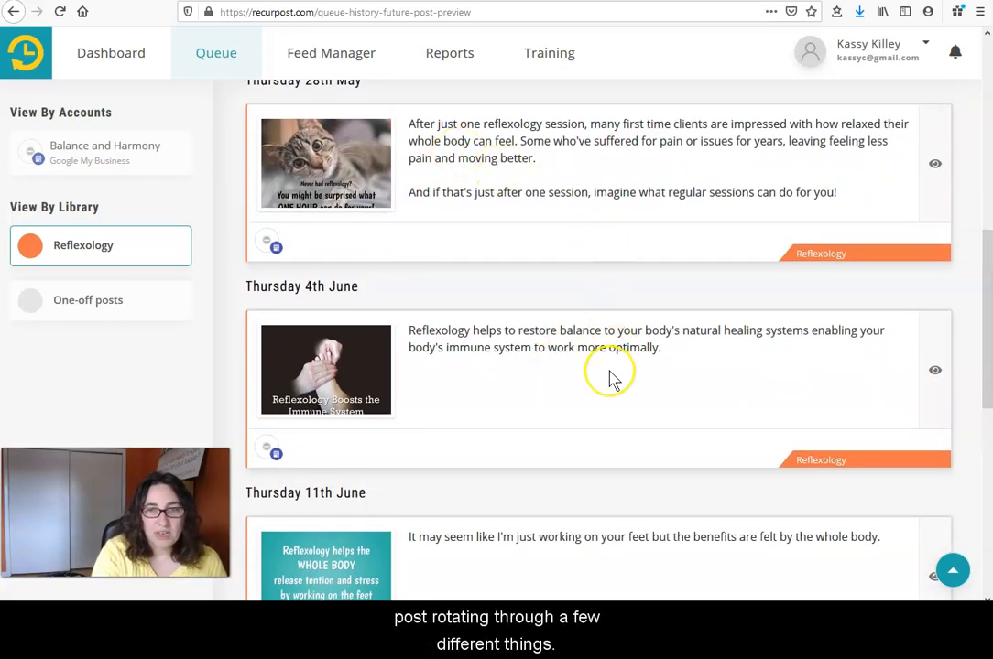
{"action": "scroll", "coordinate": [612, 378], "scroll_direction": "down", "scroll_amount": 6}
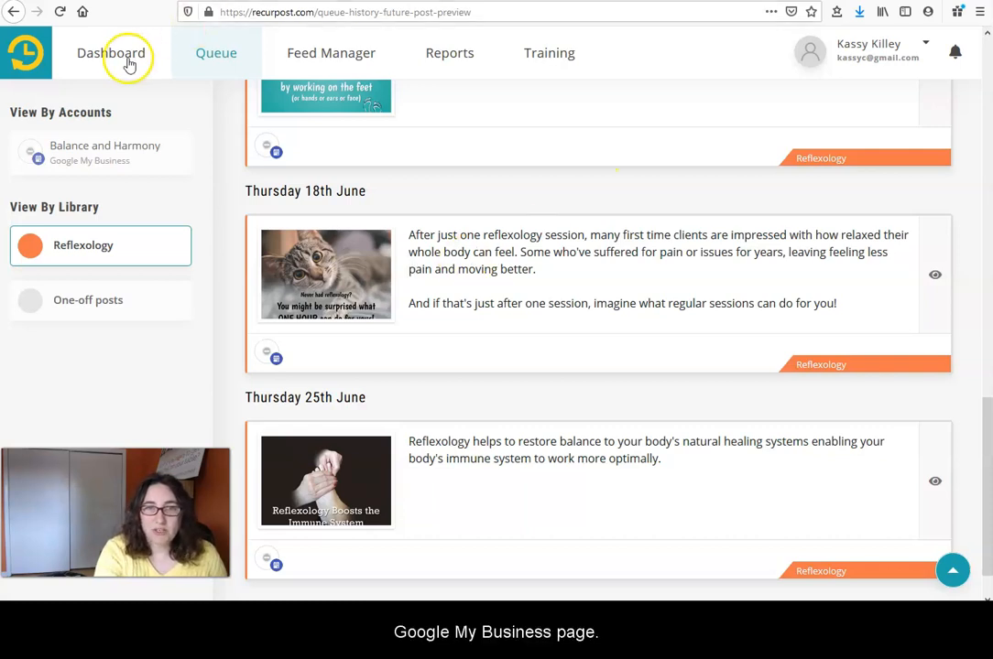
{"action": "left_click", "coordinate": [94, 58]}
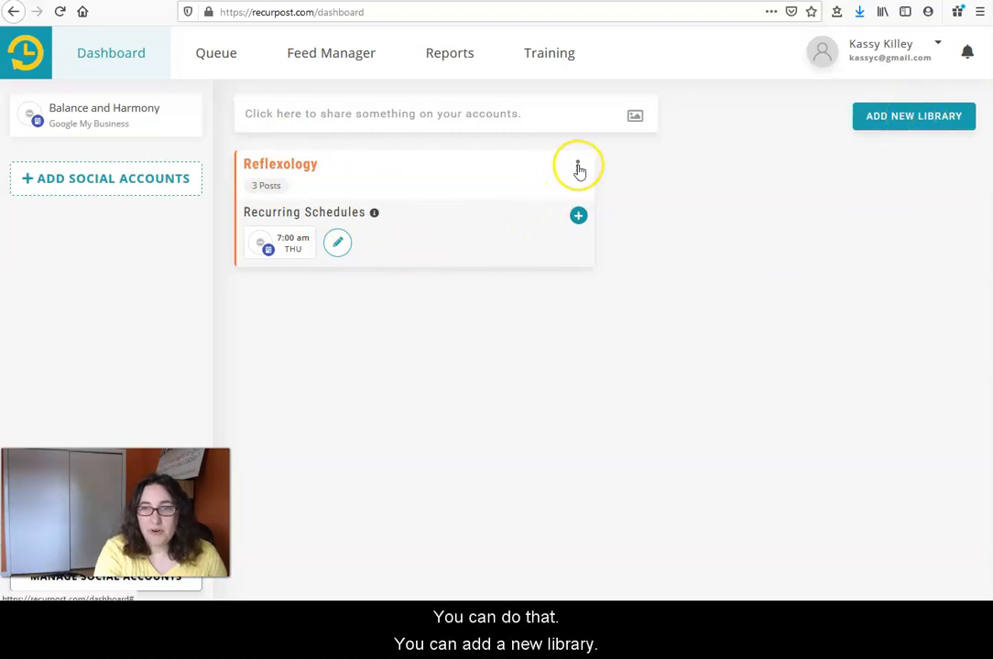
{"action": "left_click", "coordinate": [577, 167]}
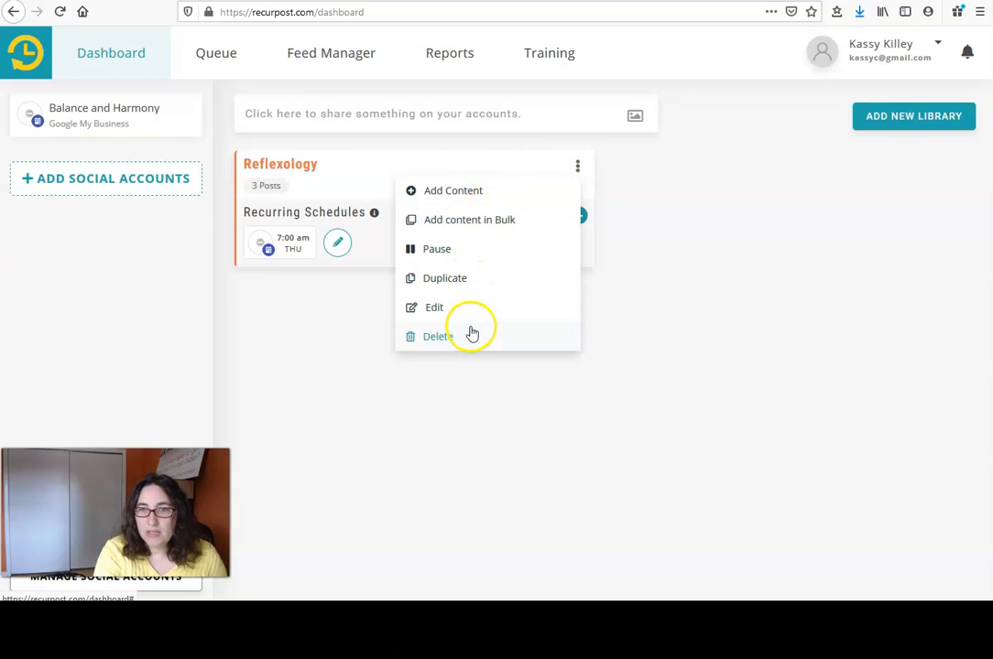
{"action": "left_click", "coordinate": [635, 293]}
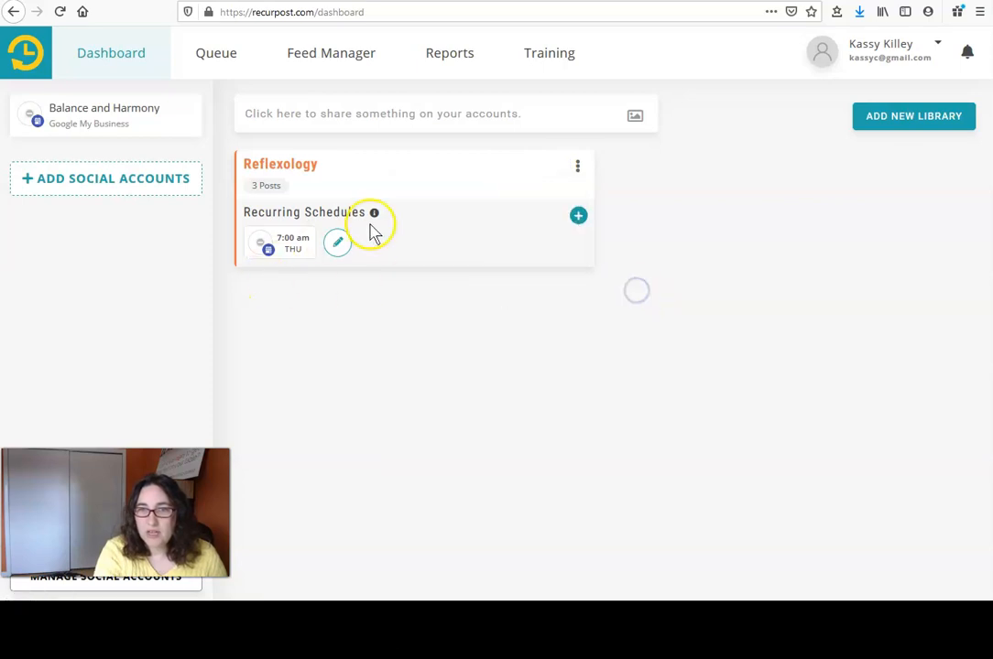
- Edit the Reflexology library's Thursday posting schedule, keep it at 07:00 AM with auto-scheduling for best time off, and save it
{"action": "left_click", "coordinate": [339, 244]}
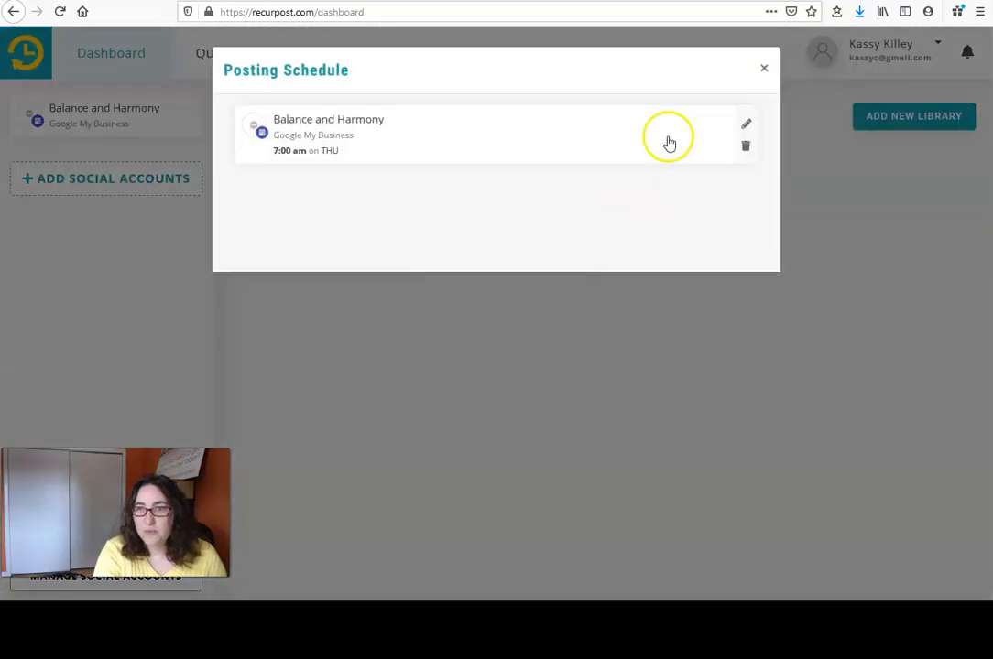
{"action": "left_click", "coordinate": [747, 125]}
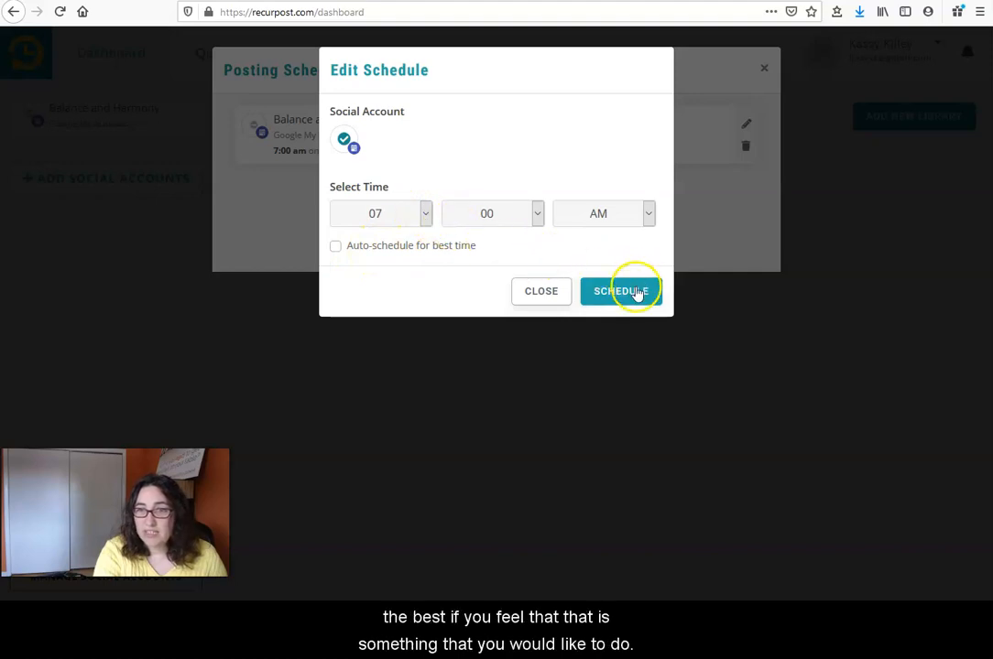
{"action": "left_click", "coordinate": [375, 248]}
{"action": "left_click", "coordinate": [374, 248]}
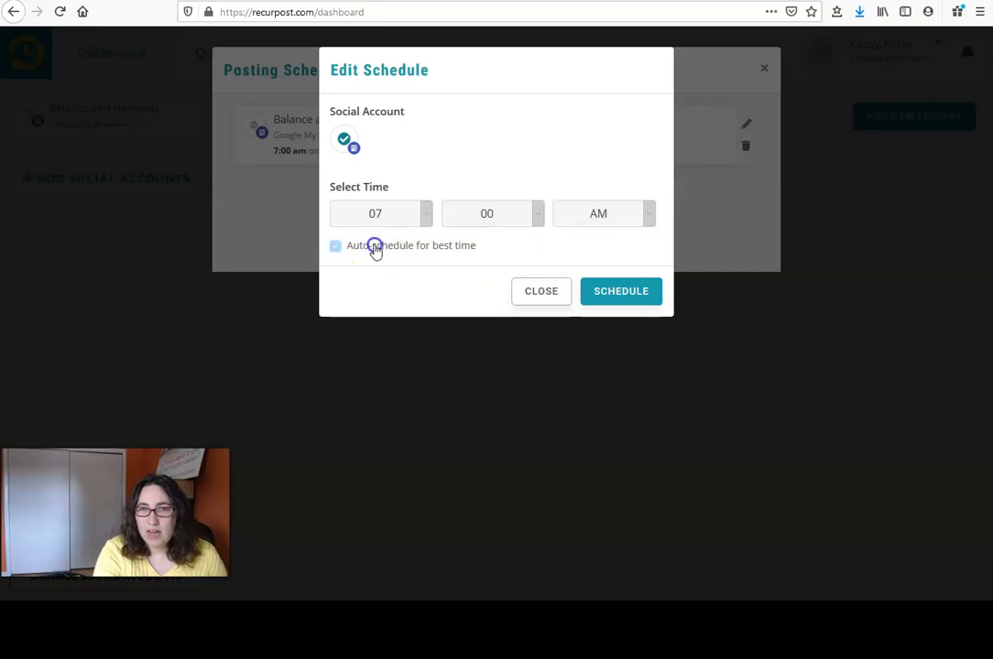
{"action": "left_click", "coordinate": [421, 214]}
{"action": "left_click", "coordinate": [423, 213]}
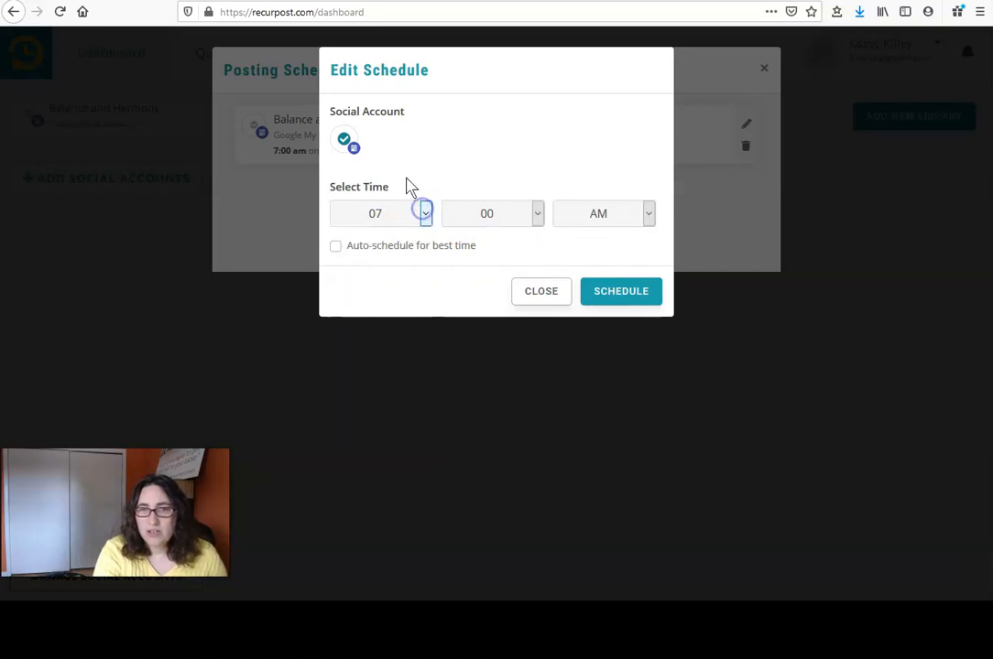
{"action": "left_click", "coordinate": [622, 291]}
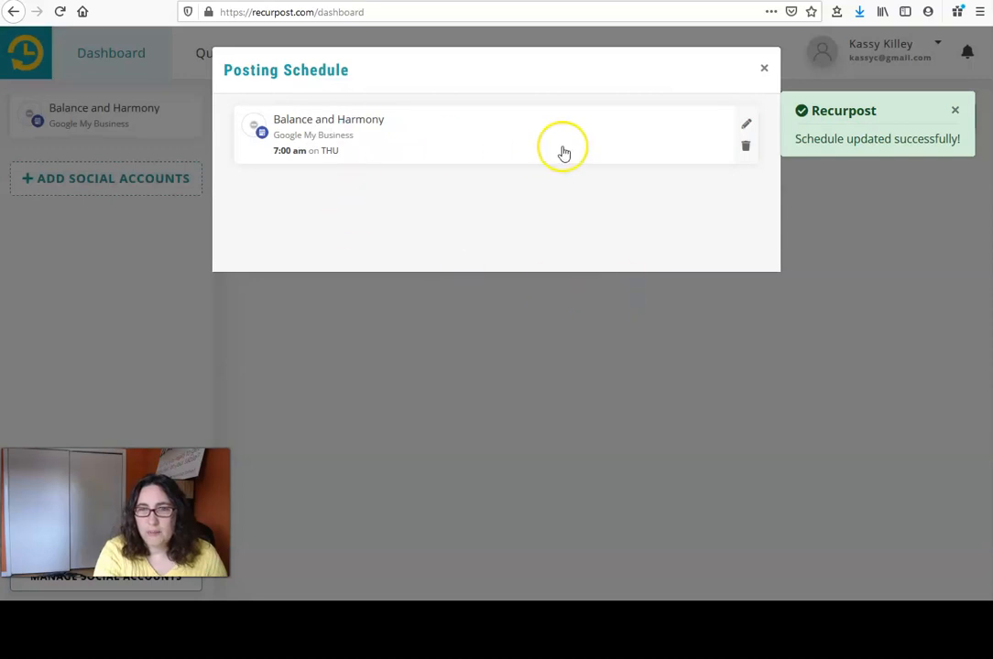
- Delete the Reflexology library's Thursday 7:00 am posting schedule and confirm that the queue has been checked
{"action": "left_click", "coordinate": [318, 152]}
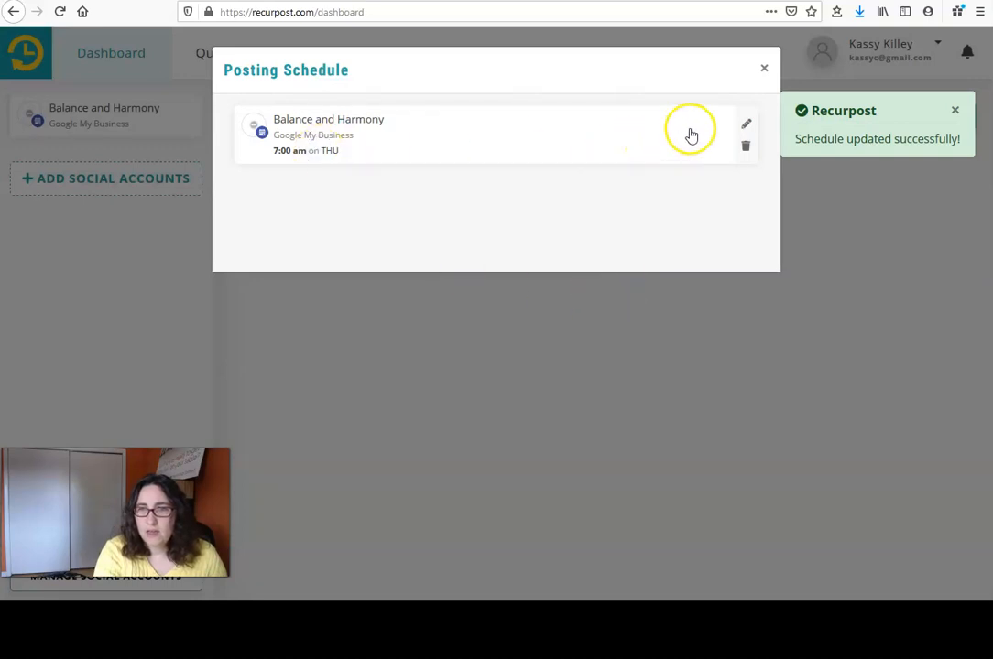
{"action": "left_click", "coordinate": [745, 125]}
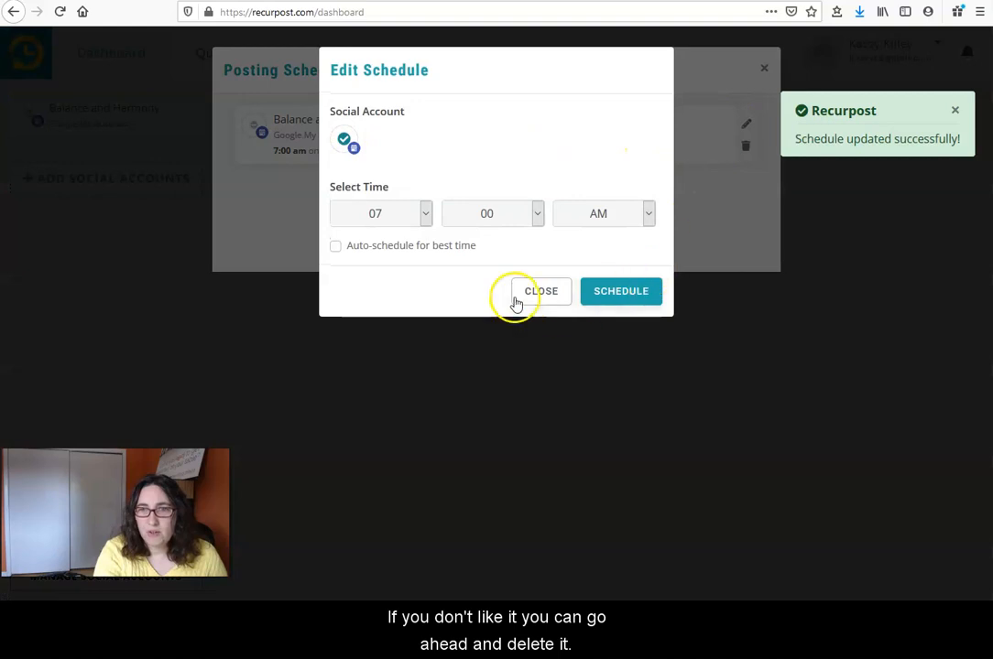
{"action": "left_click", "coordinate": [515, 293]}
{"action": "left_click", "coordinate": [747, 147]}
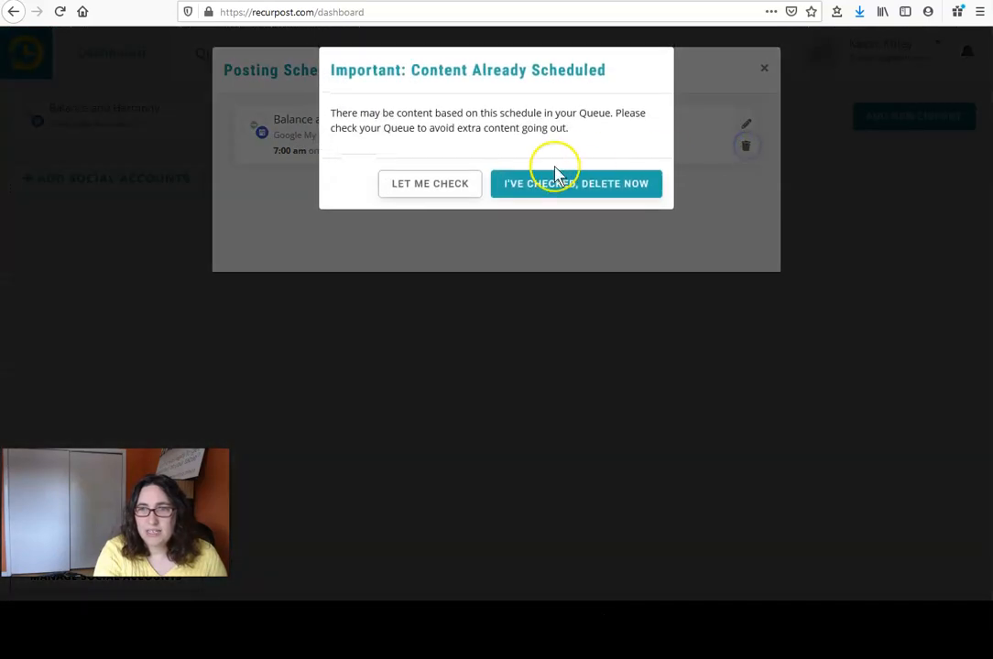
{"action": "left_click", "coordinate": [543, 188]}
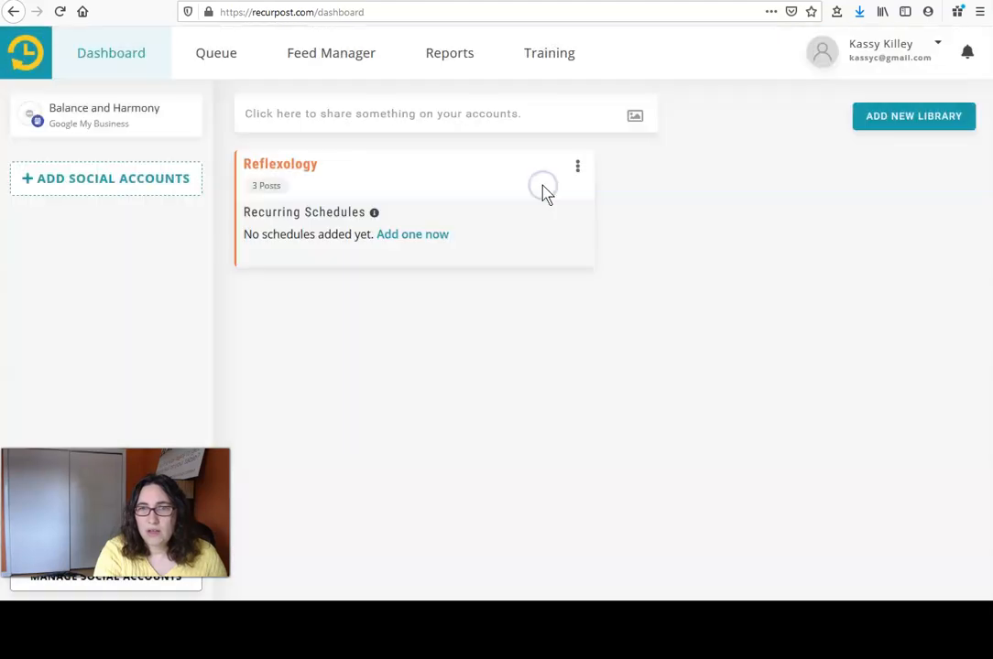
- Start a new recurring schedule for the Reflexology library with a daily/weekly frequency
{"action": "left_click", "coordinate": [418, 235]}
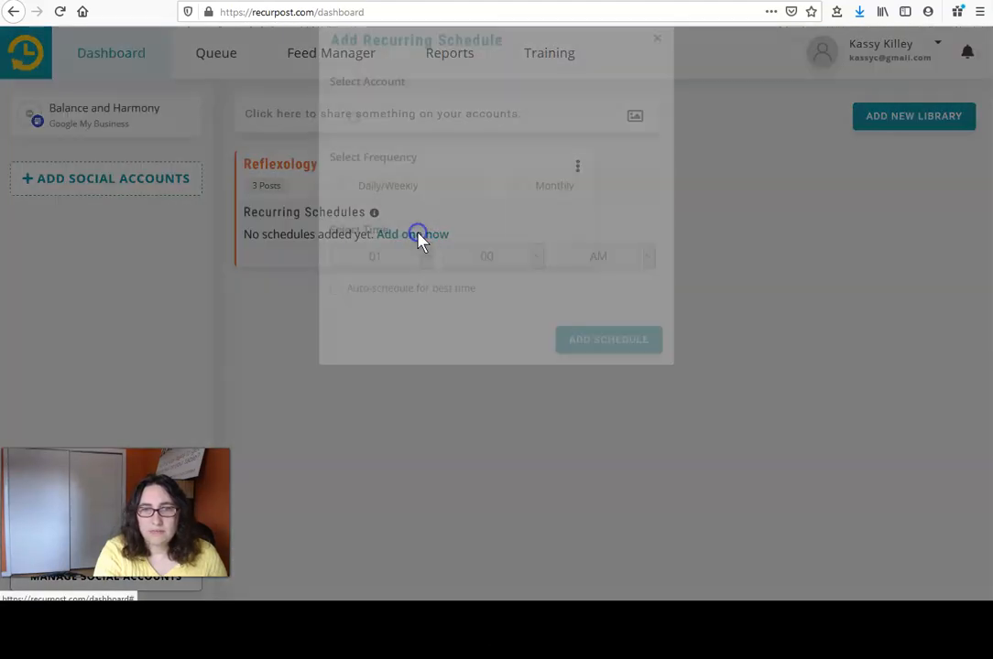
{"action": "left_click", "coordinate": [395, 217]}
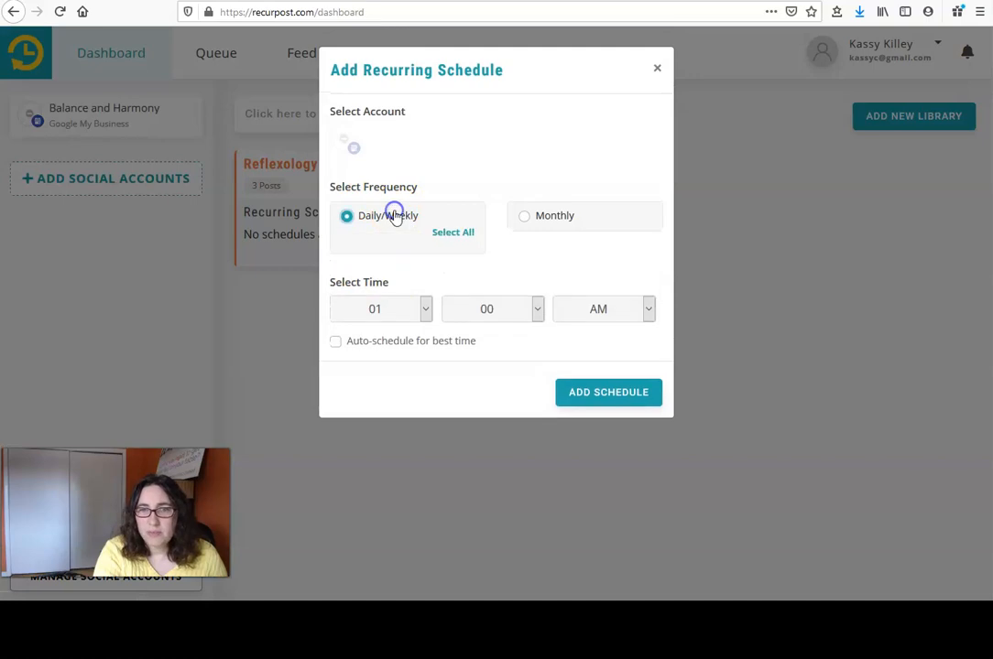
{"action": "left_click_drag", "start_coordinate": [471, 276], "coordinate": [492, 237]}
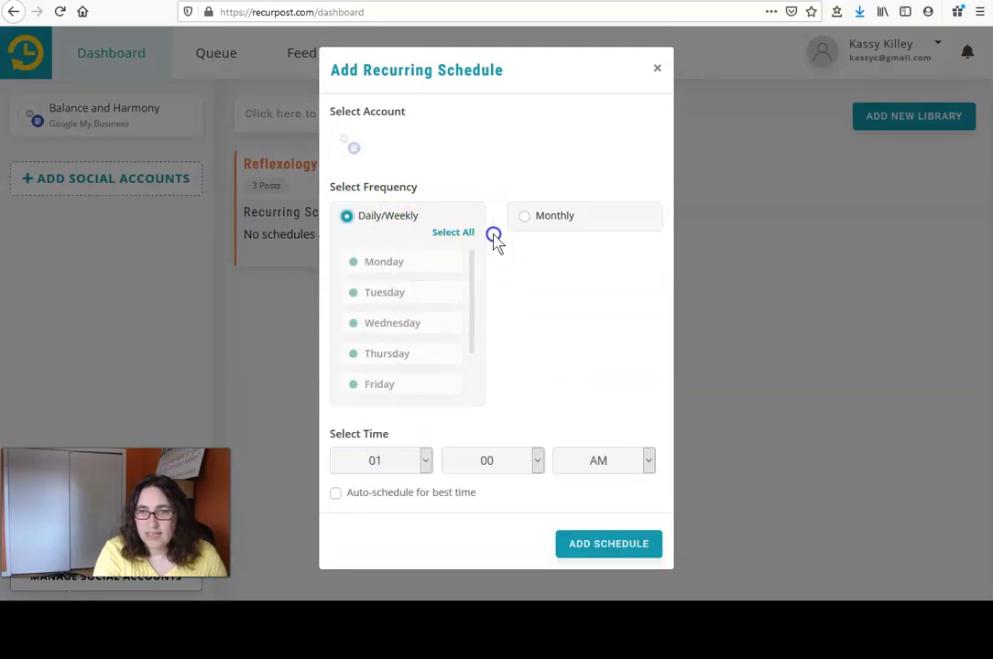
- Try a monthly frequency for the schedule with days 1, 2, 3 and 4 selected
{"action": "left_click", "coordinate": [538, 222]}
{"action": "left_click", "coordinate": [561, 236]}
{"action": "left_click", "coordinate": [567, 268]}
{"action": "scroll", "coordinate": [568, 271], "scroll_direction": "down", "scroll_amount": 3}
{"action": "scroll", "coordinate": [567, 273], "scroll_direction": "down", "scroll_amount": 10}
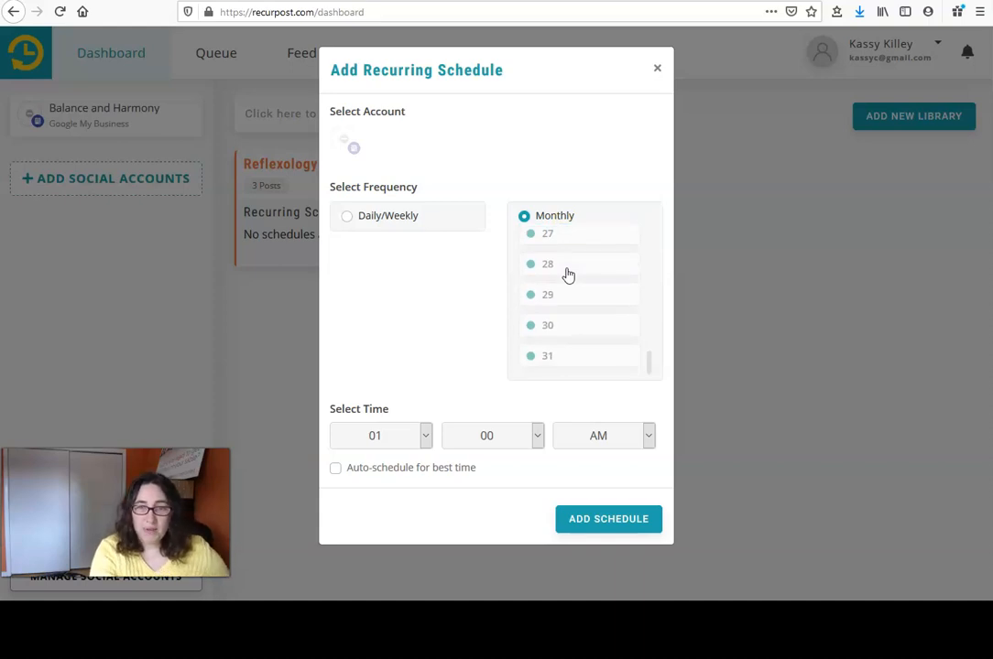
{"action": "scroll", "coordinate": [568, 275], "scroll_direction": "up", "scroll_amount": 10}
{"action": "left_click", "coordinate": [554, 270]}
{"action": "left_click", "coordinate": [567, 299]}
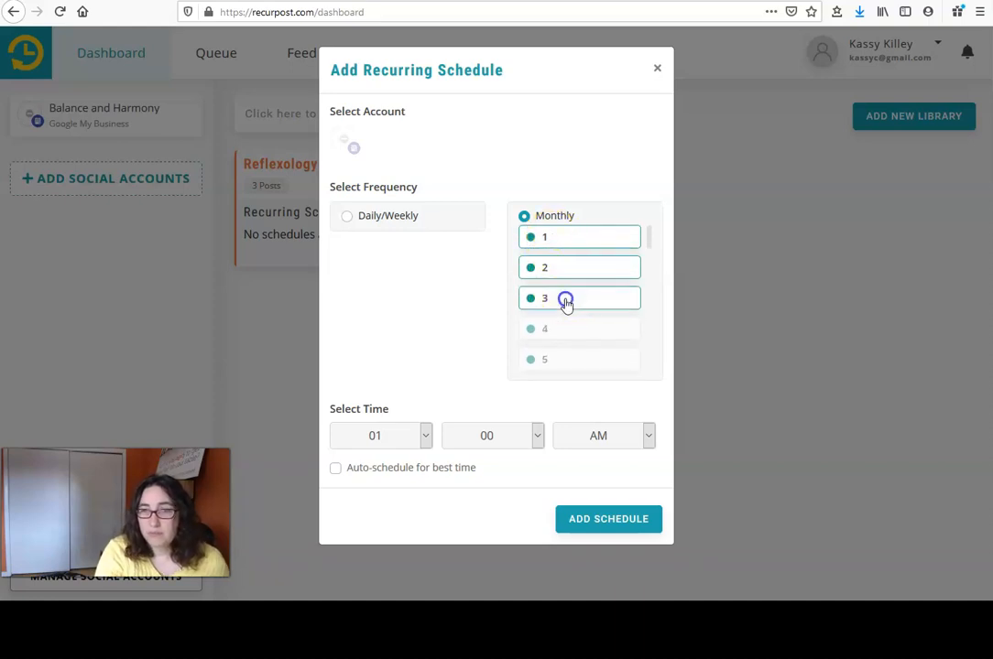
{"action": "left_click", "coordinate": [548, 330]}
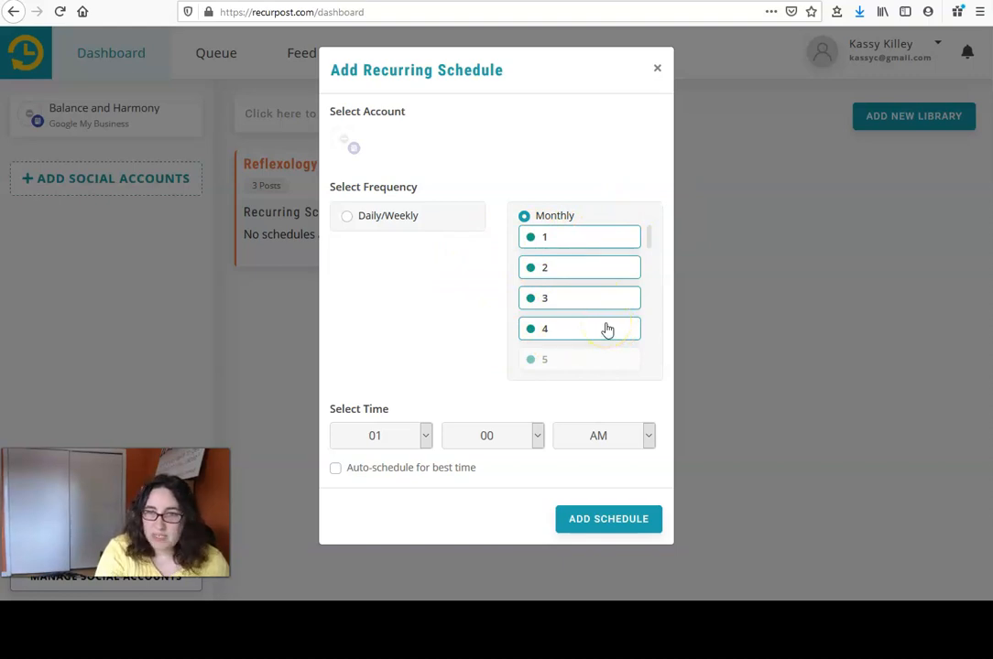
{"action": "scroll", "coordinate": [598, 268], "scroll_direction": "down", "scroll_amount": 2}
{"action": "scroll", "coordinate": [598, 337], "scroll_direction": "up", "scroll_amount": 2}
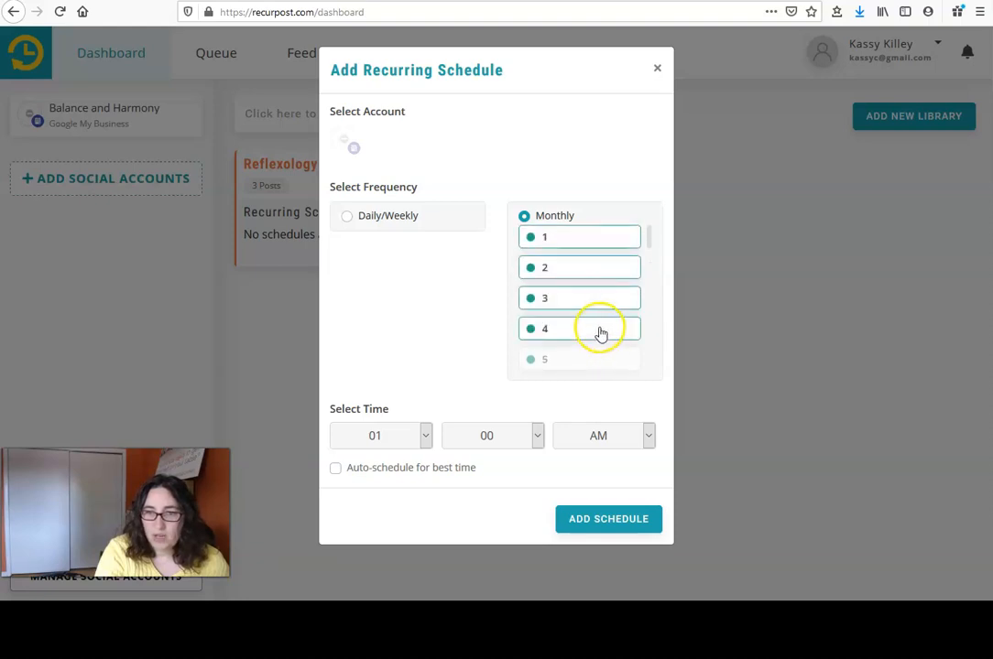
- Set the schedule's frequency to daily/weekly on Thursday with auto-scheduling for best time enabled
{"action": "left_click", "coordinate": [356, 218]}
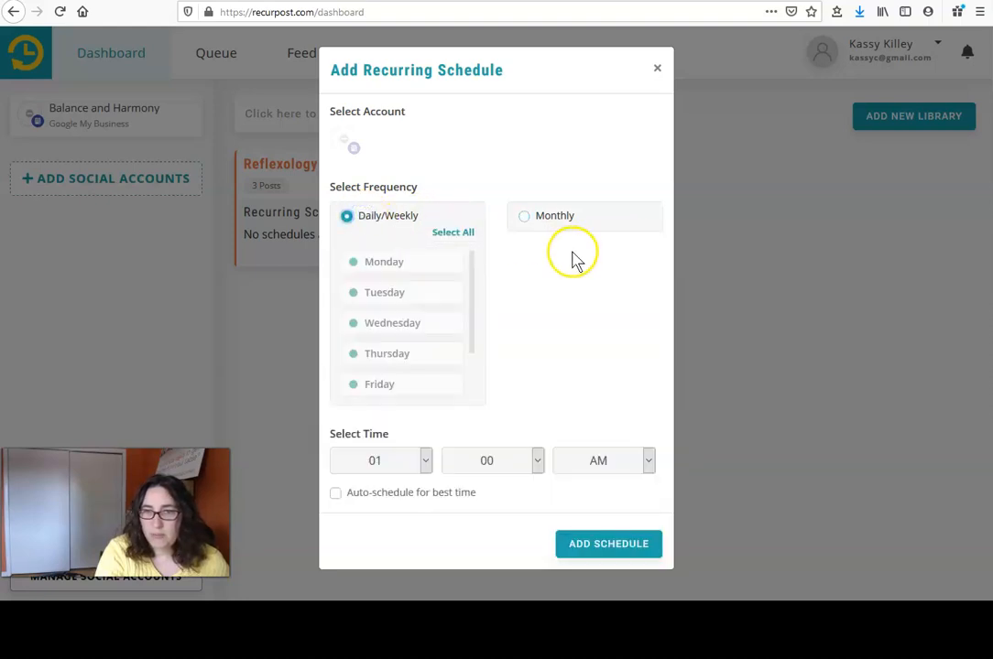
{"action": "left_click", "coordinate": [395, 353]}
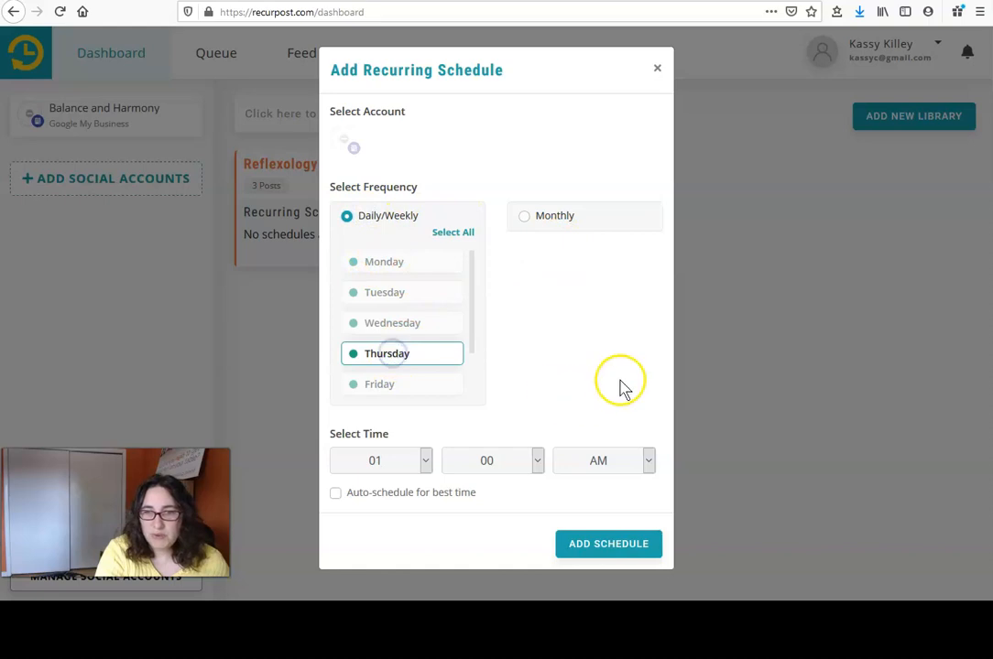
{"action": "left_click", "coordinate": [426, 462]}
{"action": "left_click", "coordinate": [427, 465]}
{"action": "left_click", "coordinate": [375, 496]}
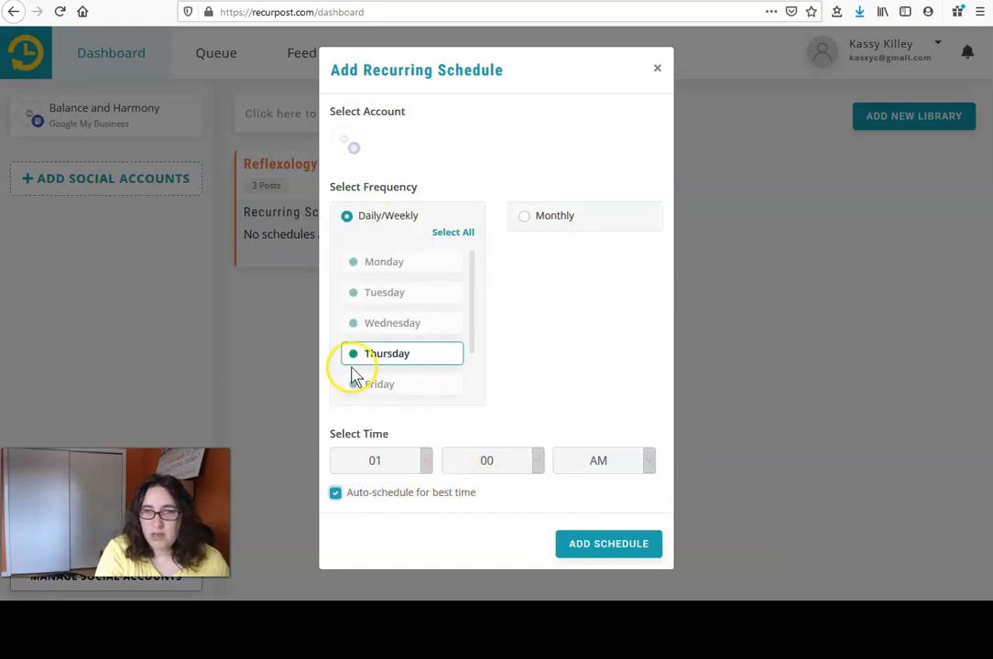
- Assign the Balance and Harmony Google My Business account to the recurring schedule and add it
{"action": "left_click", "coordinate": [620, 548]}
{"action": "left_click", "coordinate": [349, 149]}
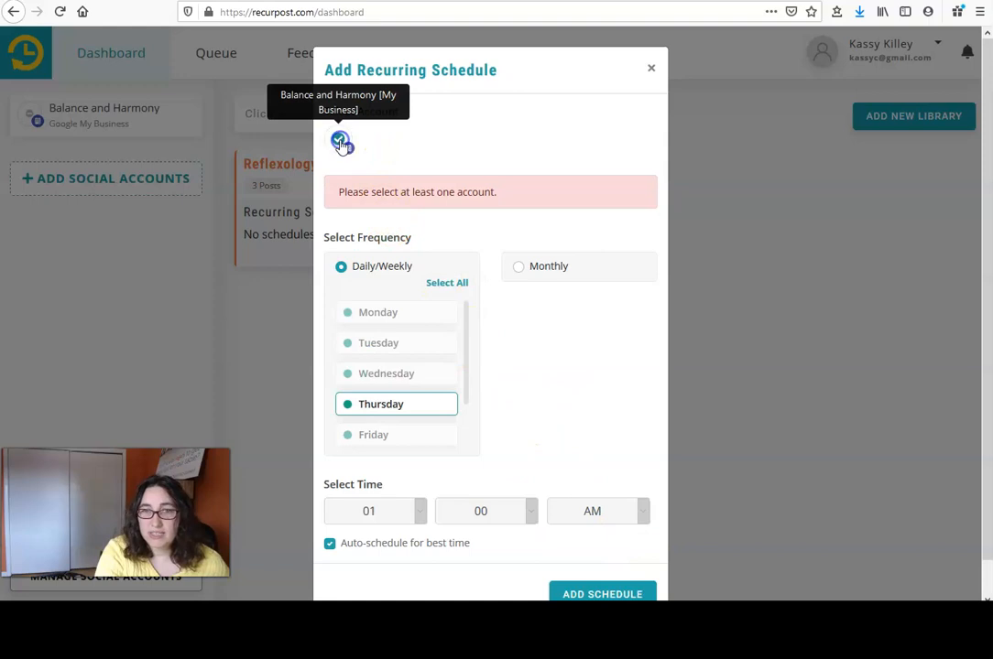
{"action": "scroll", "coordinate": [568, 485], "scroll_direction": "down", "scroll_amount": 1}
{"action": "left_click", "coordinate": [608, 561]}
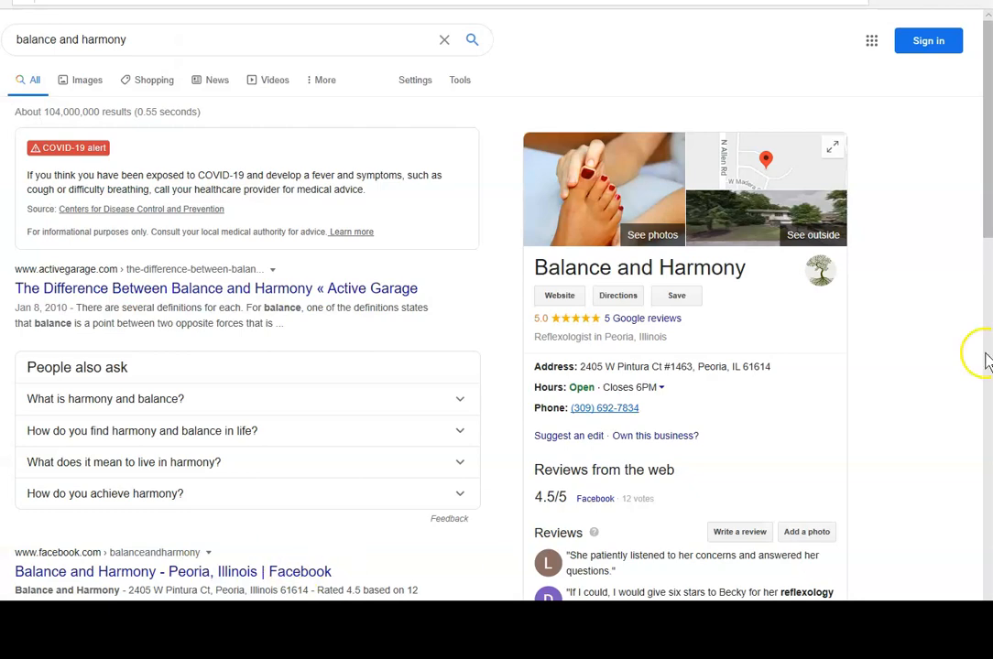
- Find the newest post in the Balance and Harmony business listing on the Google search results page and open it
{"action": "scroll", "coordinate": [886, 349], "scroll_direction": "down", "scroll_amount": 5}
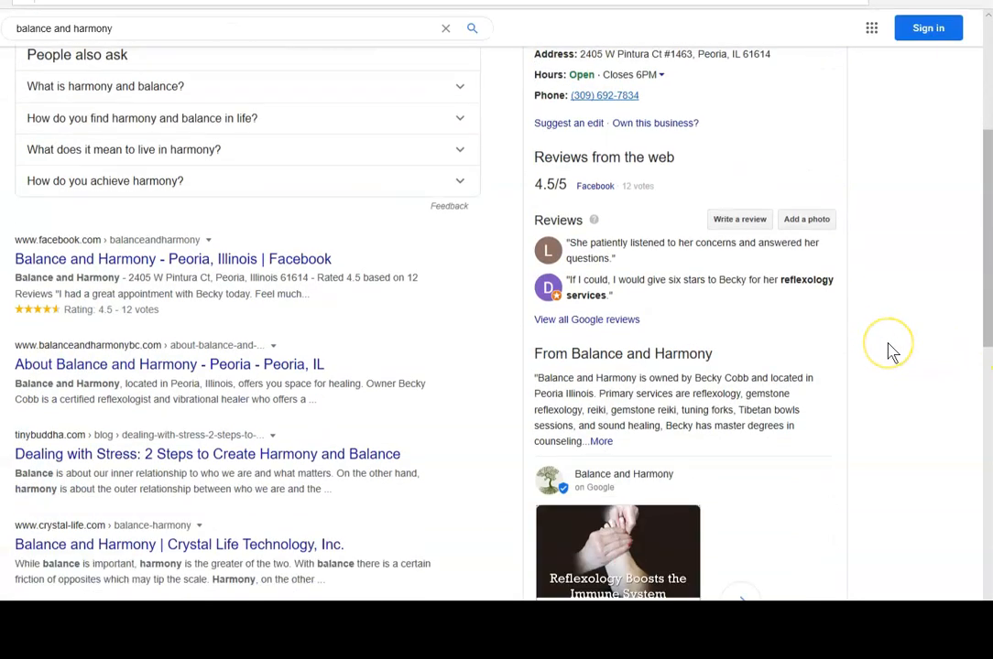
{"action": "scroll", "coordinate": [887, 350], "scroll_direction": "down", "scroll_amount": 1}
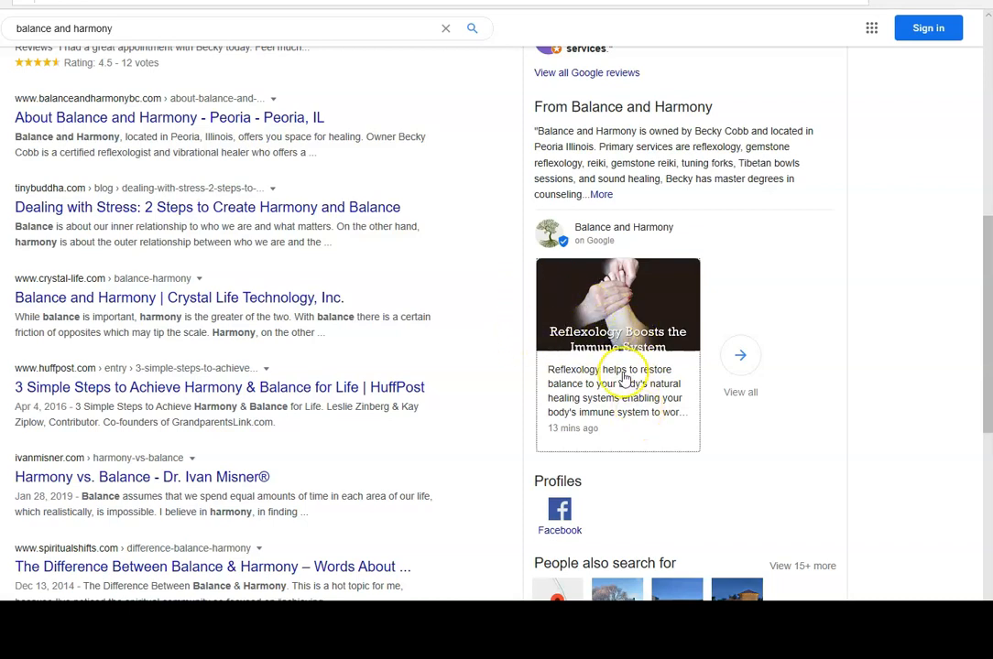
{"action": "left_click", "coordinate": [609, 319]}
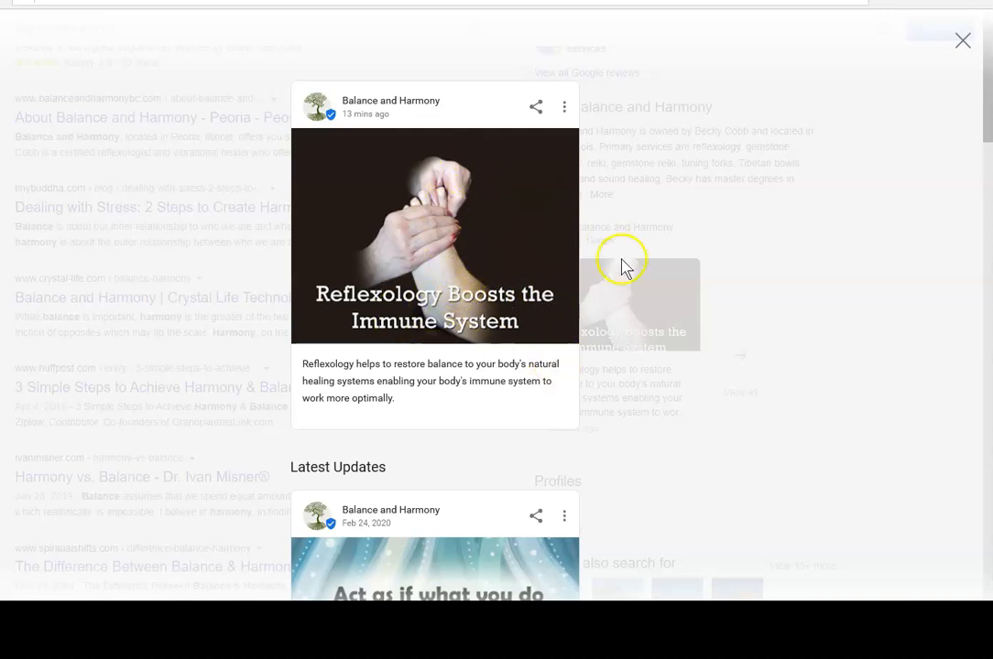
- Examine the business's published Google posts and their dates, from the newest reflexology post to the older updates, and close the post view
{"action": "scroll", "coordinate": [394, 285], "scroll_direction": "down", "scroll_amount": 5}
{"action": "scroll", "coordinate": [403, 291], "scroll_direction": "down", "scroll_amount": 7}
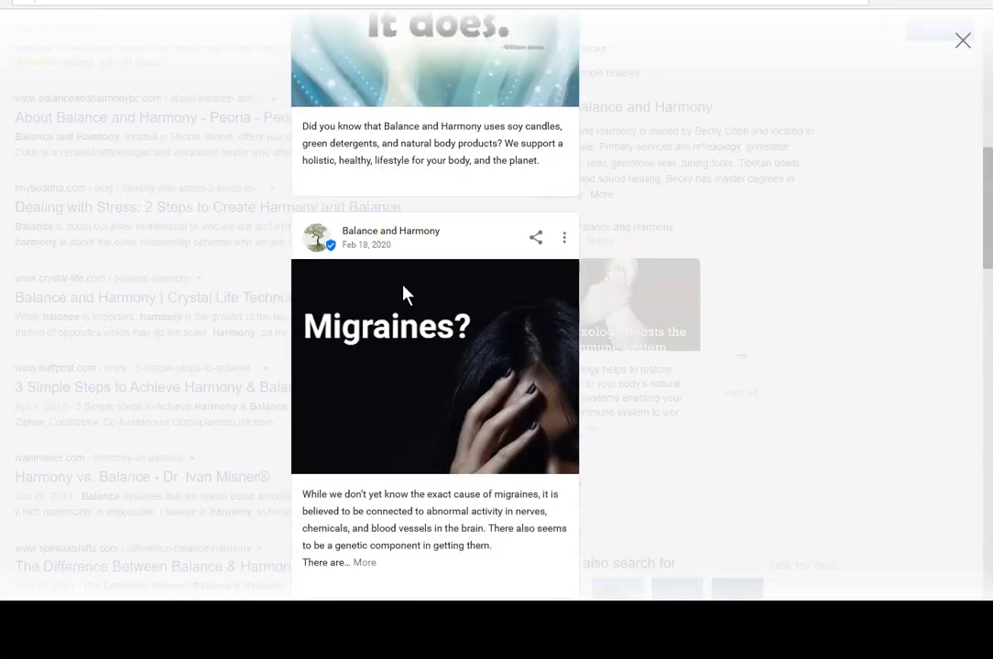
{"action": "scroll", "coordinate": [407, 294], "scroll_direction": "down", "scroll_amount": 4}
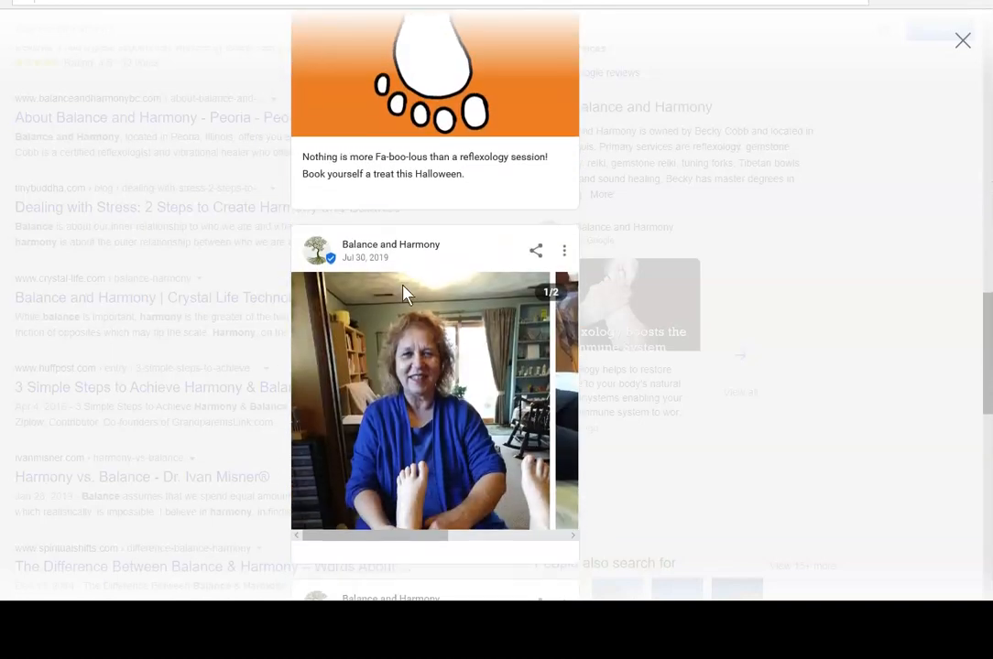
{"action": "scroll", "coordinate": [407, 295], "scroll_direction": "down", "scroll_amount": 3}
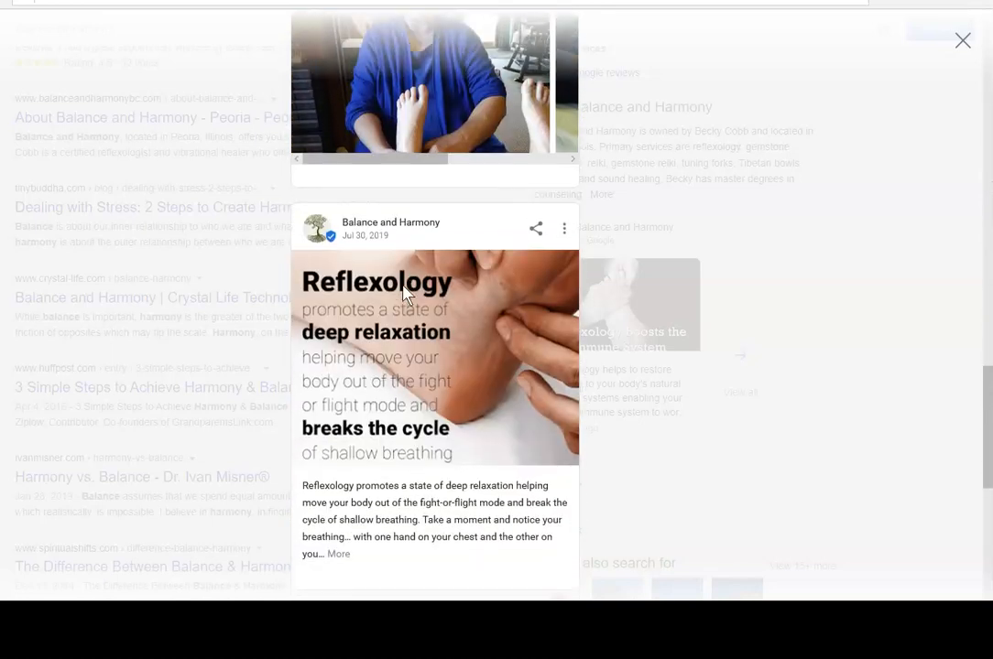
{"action": "scroll", "coordinate": [406, 294], "scroll_direction": "up", "scroll_amount": 6}
{"action": "scroll", "coordinate": [408, 293], "scroll_direction": "up", "scroll_amount": 14}
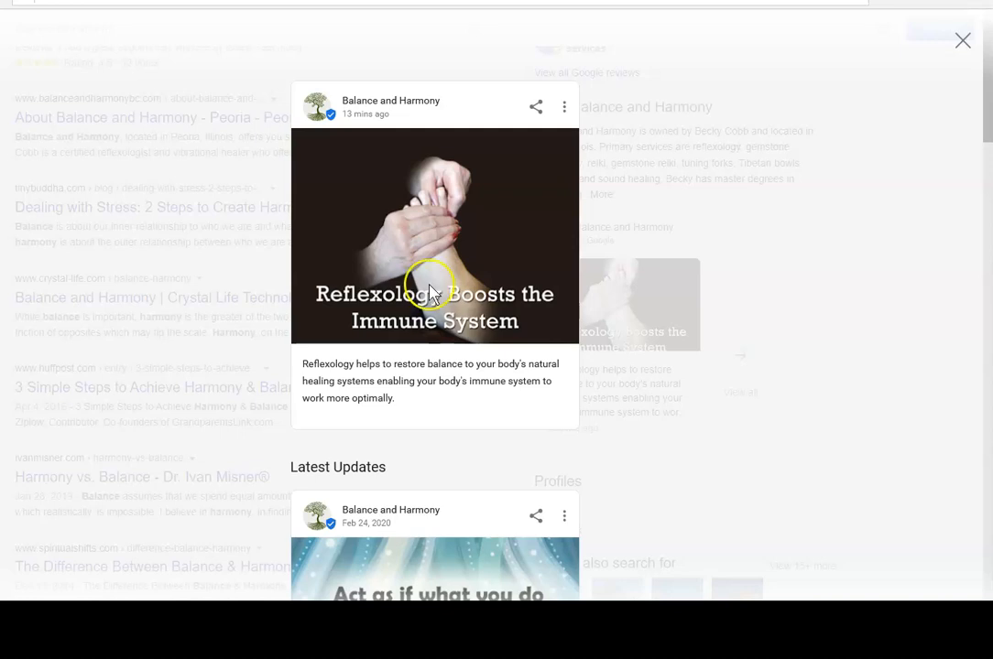
{"action": "scroll", "coordinate": [476, 277], "scroll_direction": "down", "scroll_amount": 6}
{"action": "scroll", "coordinate": [476, 284], "scroll_direction": "down", "scroll_amount": 11}
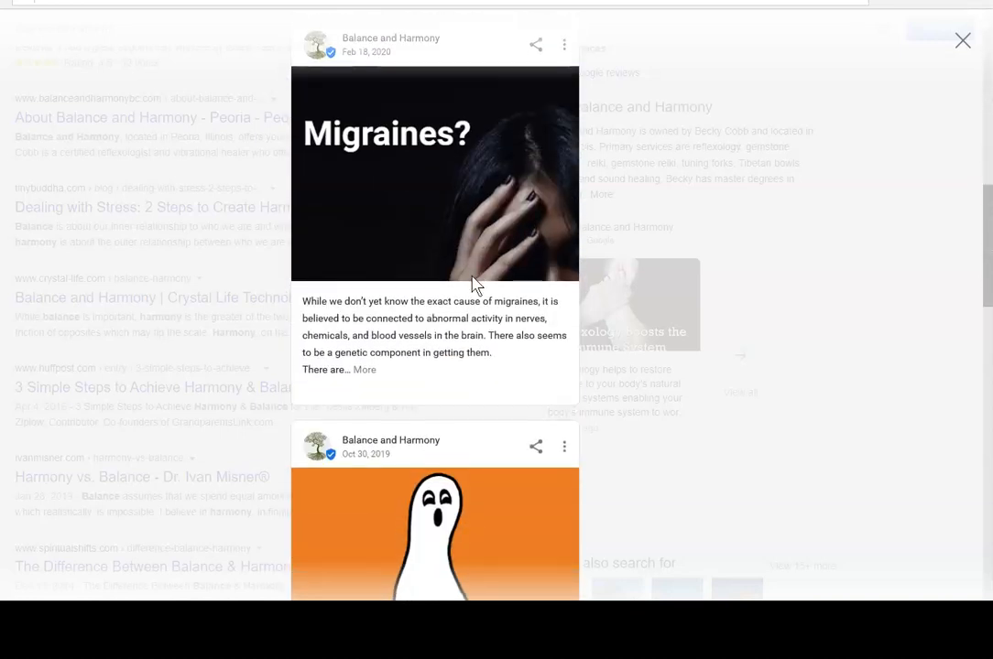
{"action": "scroll", "coordinate": [473, 285], "scroll_direction": "down", "scroll_amount": 2}
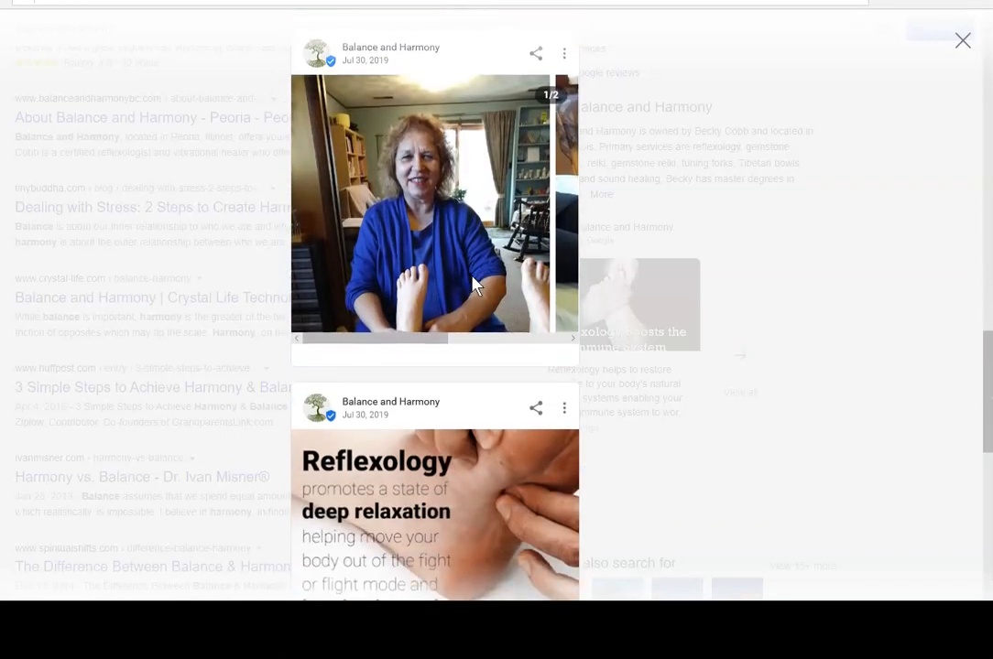
{"action": "scroll", "coordinate": [474, 285], "scroll_direction": "down", "scroll_amount": 2}
{"action": "scroll", "coordinate": [475, 284], "scroll_direction": "up", "scroll_amount": 18}
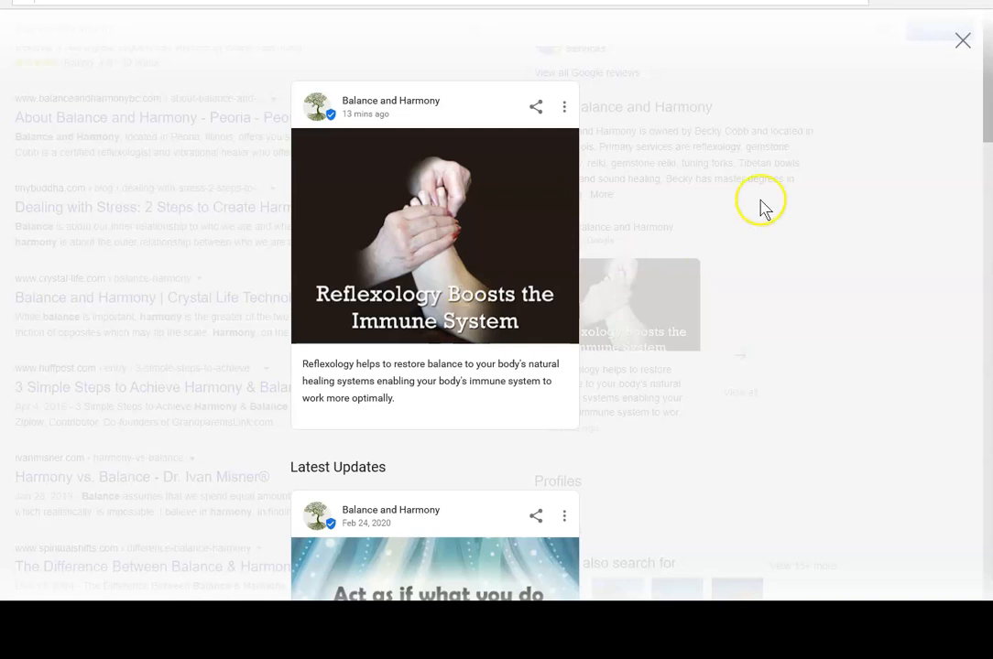
{"action": "left_click", "coordinate": [962, 44]}
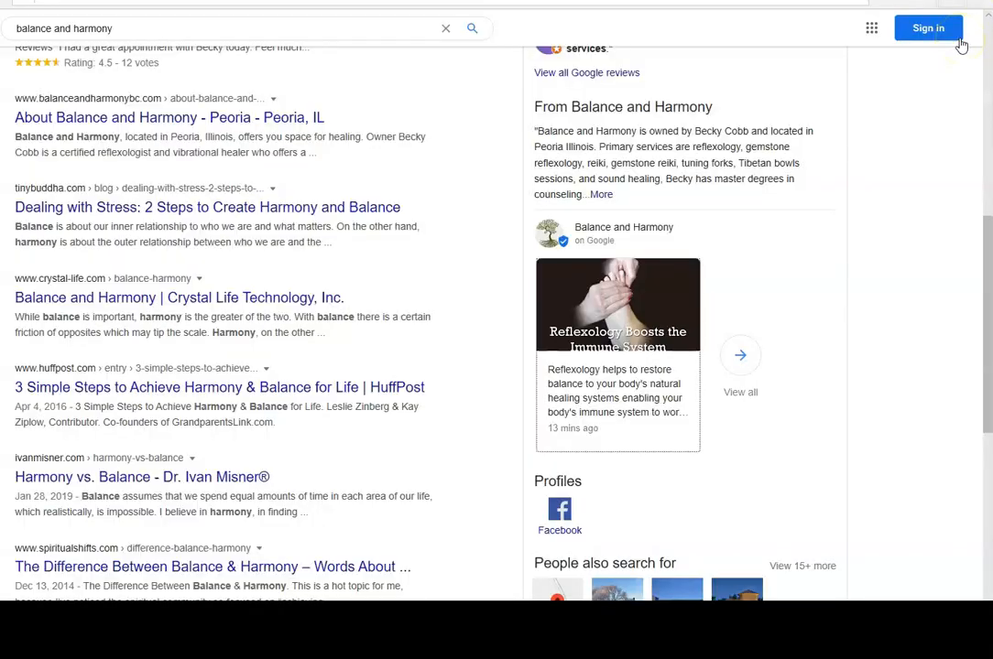